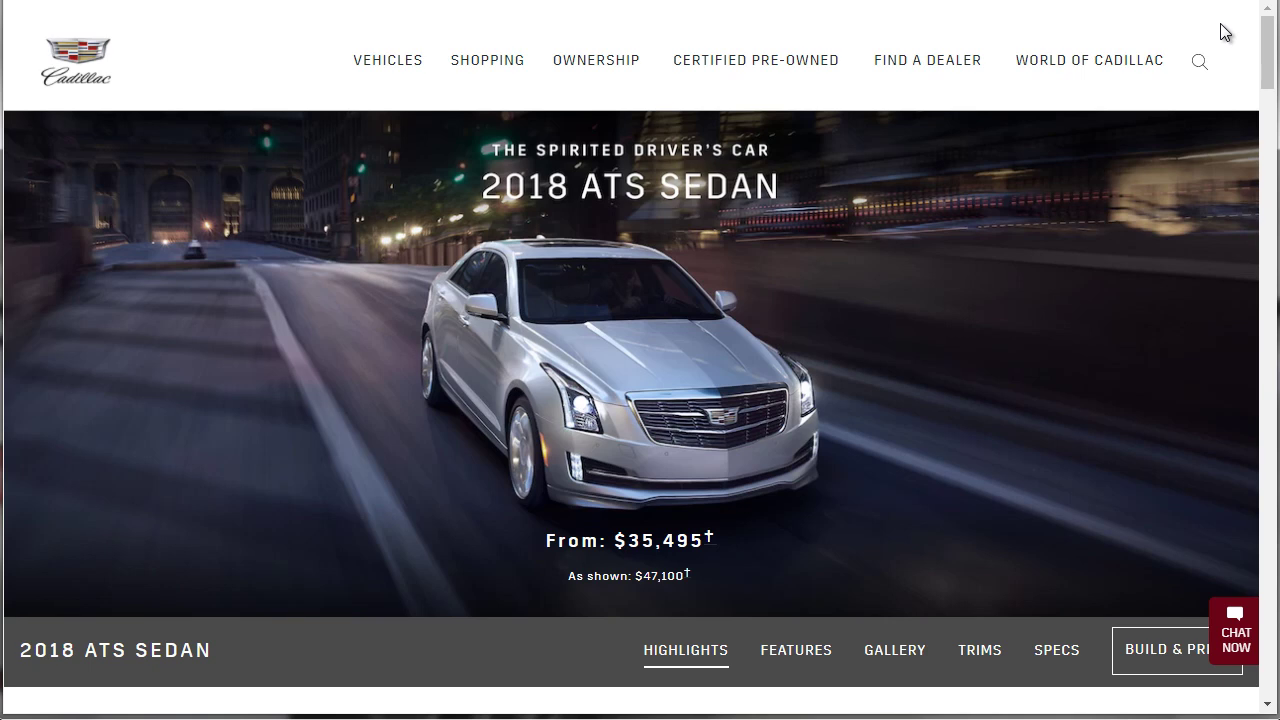
# Open the build and price configurator for the 2018 ATS Sedan and continue past the symbol guide
pyautogui.scroll(-1, 1262, 58)
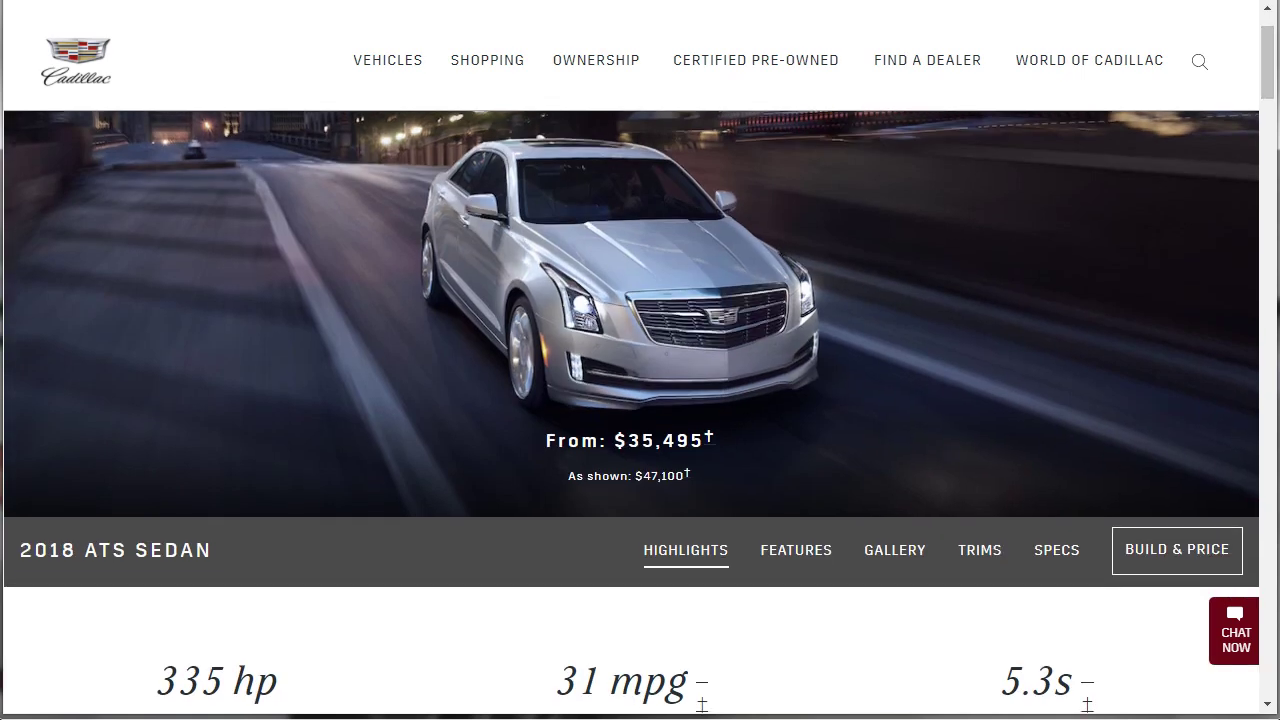
pyautogui.click(1139, 555)
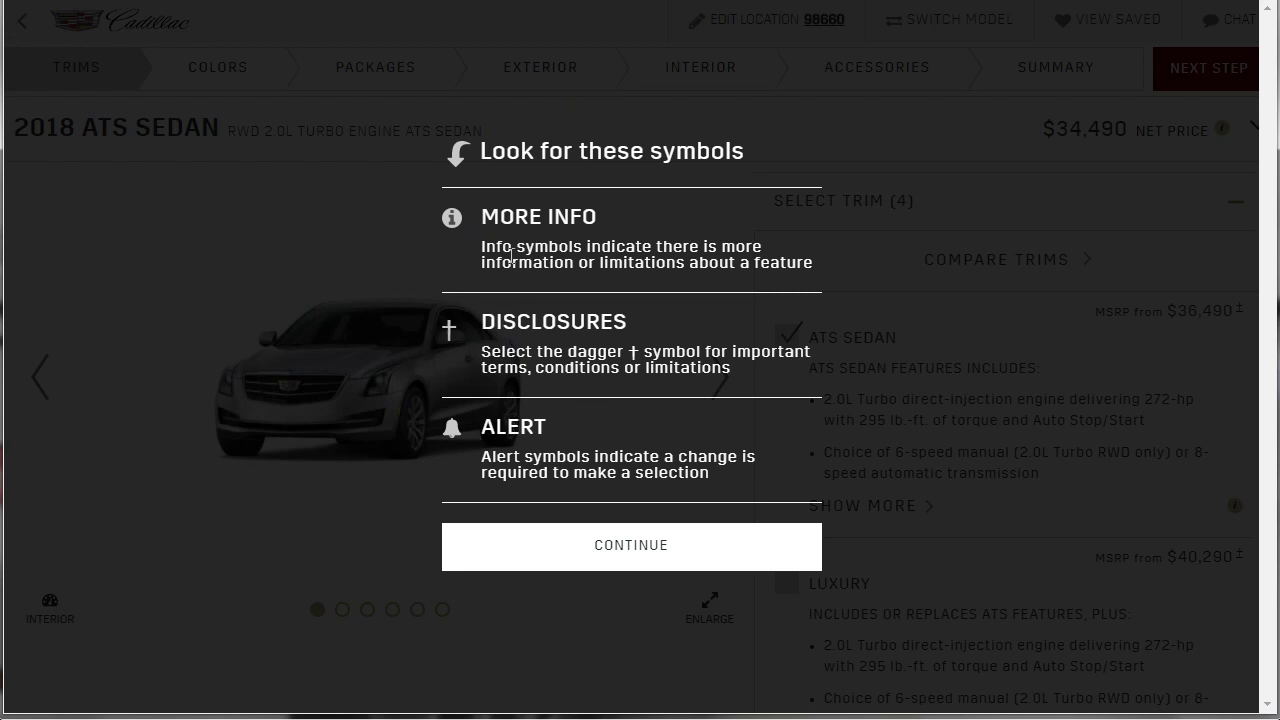
pyautogui.click(630, 543)
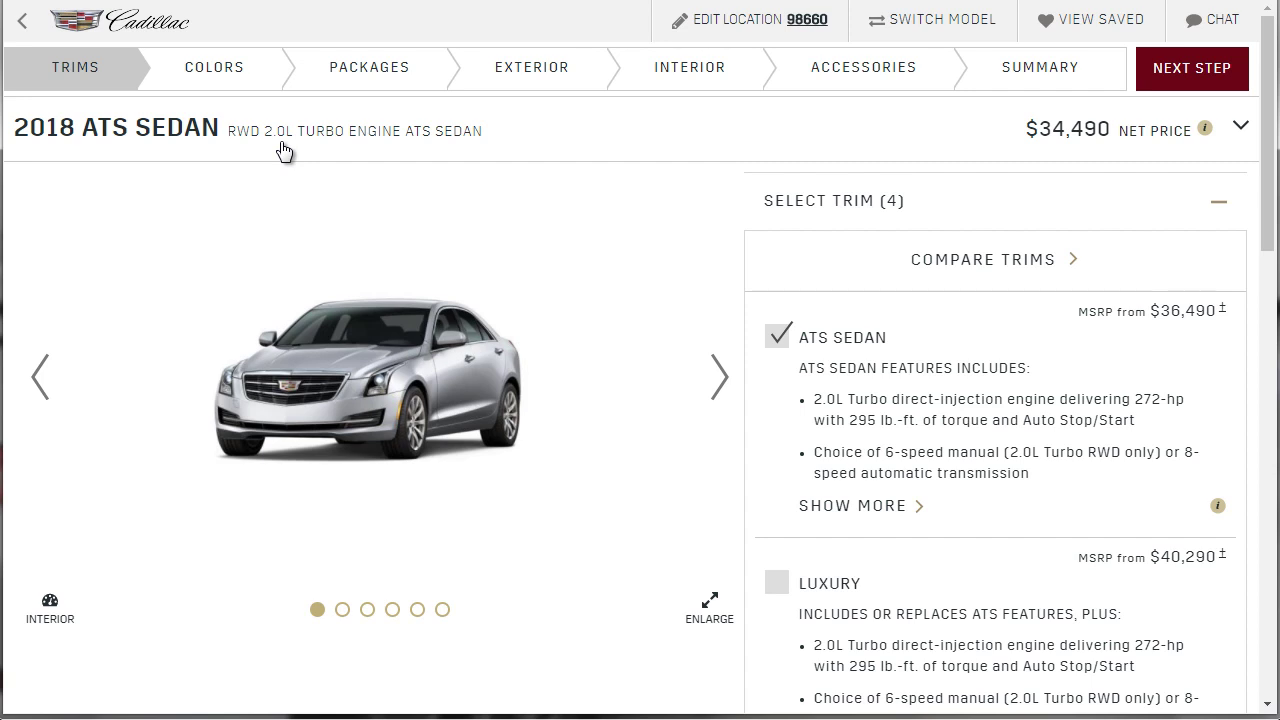
# Review the available trims and the Premium Performance feature highlights, including its suspension, differential and wheels
pyautogui.scroll(-3, 868, 245)
pyautogui.scroll(-3, 868, 245)
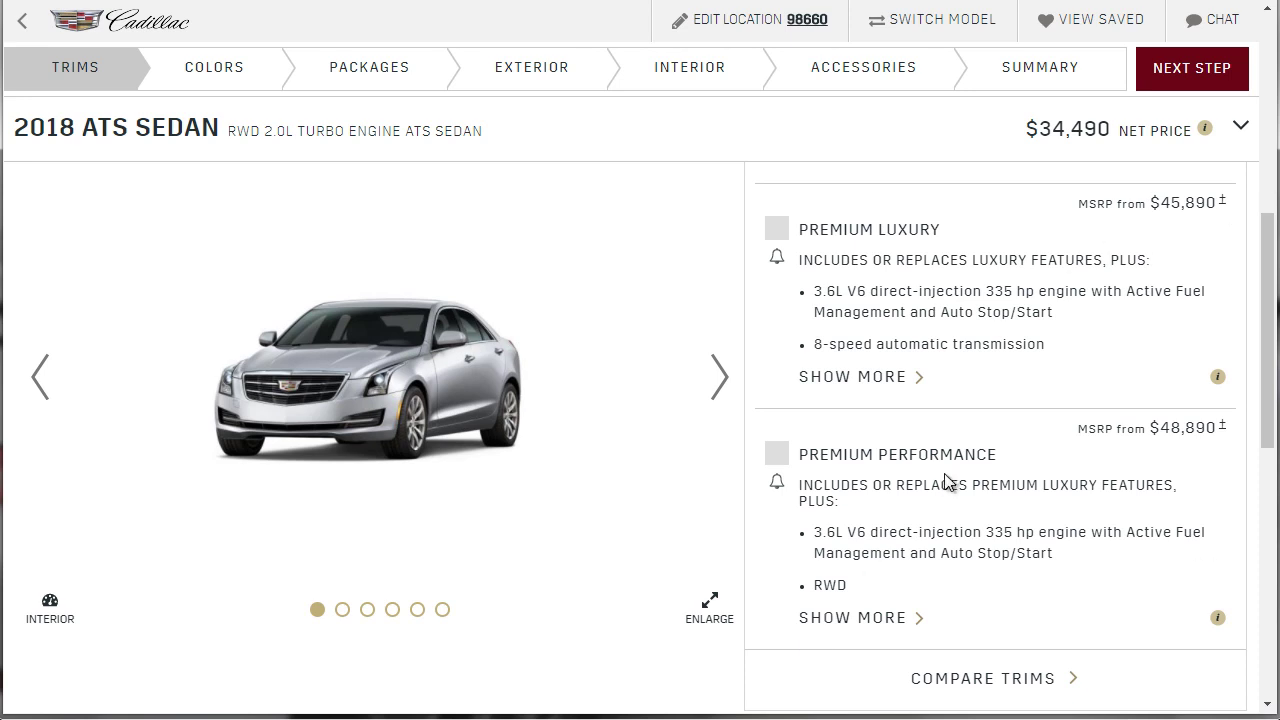
pyautogui.click(1211, 618)
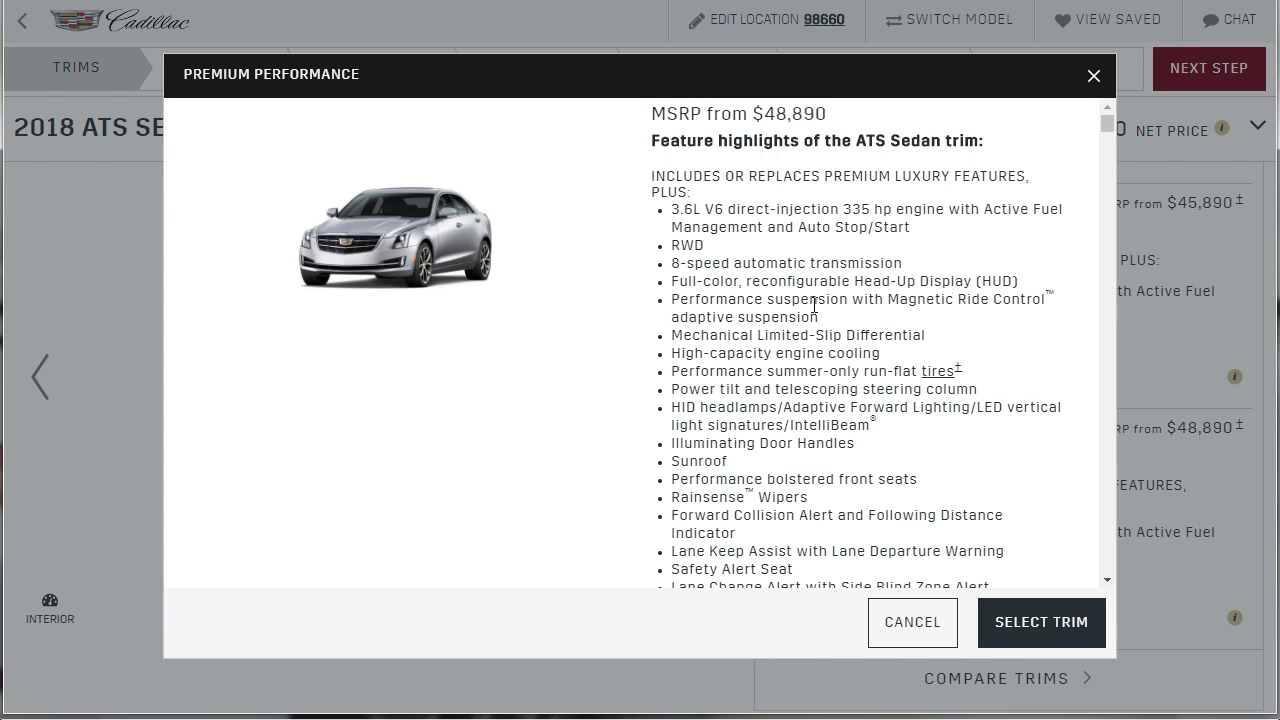
pyautogui.moveTo(818, 316)
pyautogui.mouseDown()
pyautogui.moveTo(684, 316)
pyautogui.moveTo(671, 284)
pyautogui.moveTo(820, 317)
pyautogui.mouseUp()
pyautogui.click(673, 296)
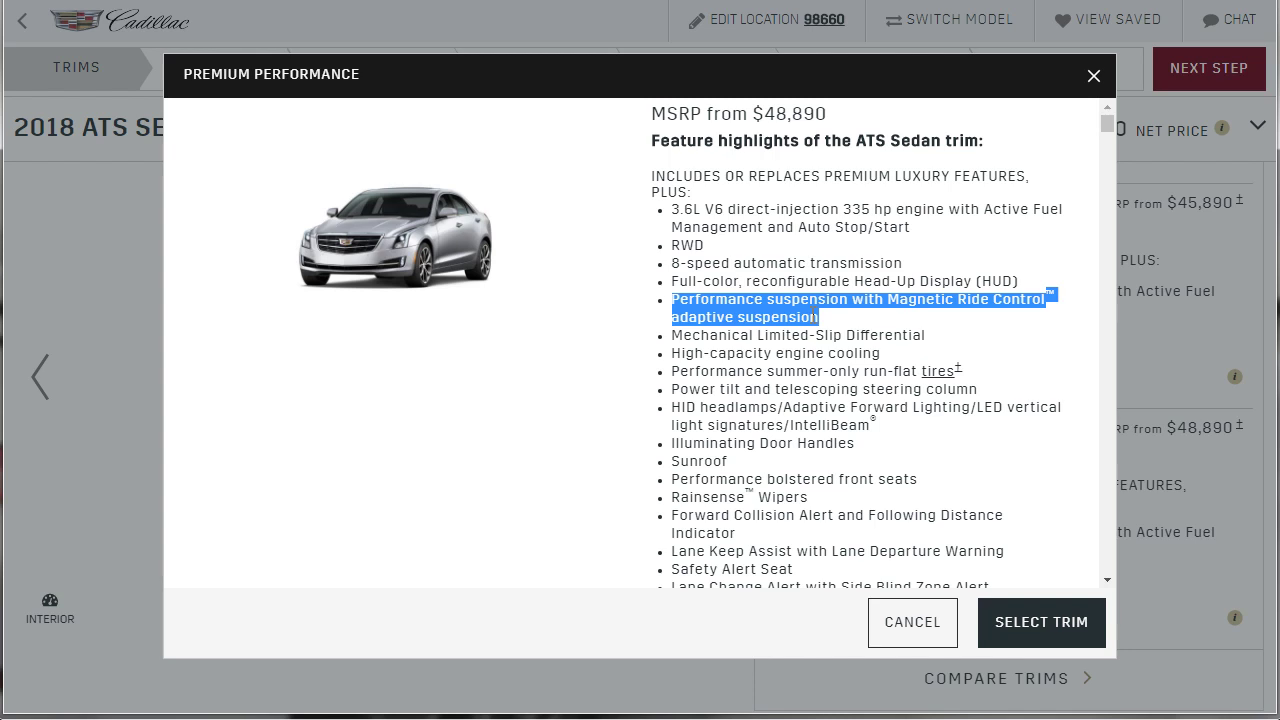
pyautogui.moveTo(922, 336); pyautogui.dragTo(691, 340)
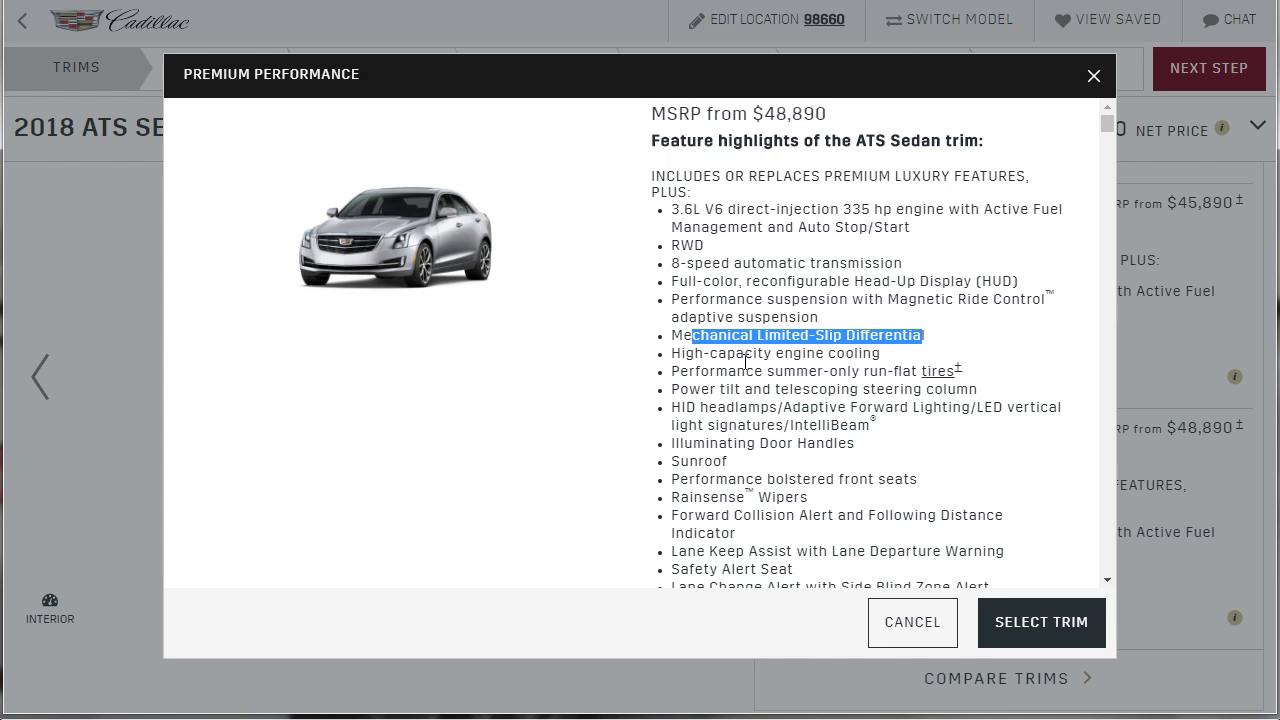
pyautogui.click(1013, 364)
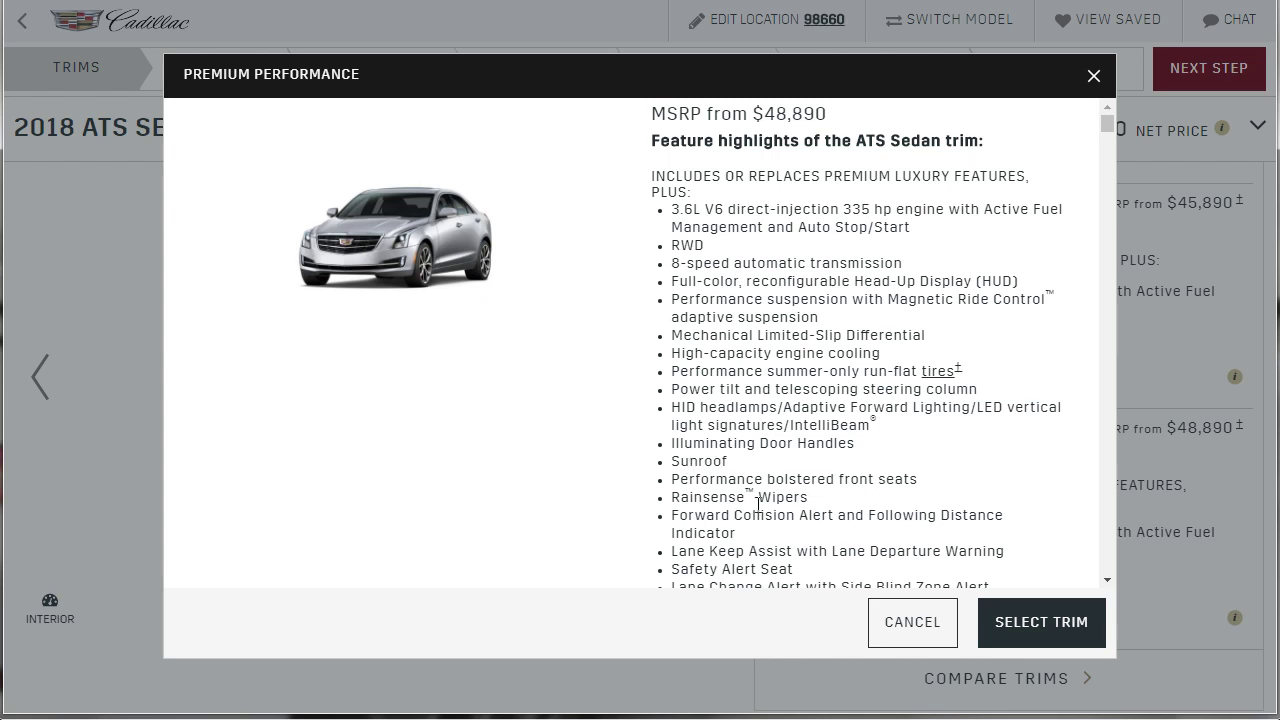
pyautogui.scroll(-1, 822, 506)
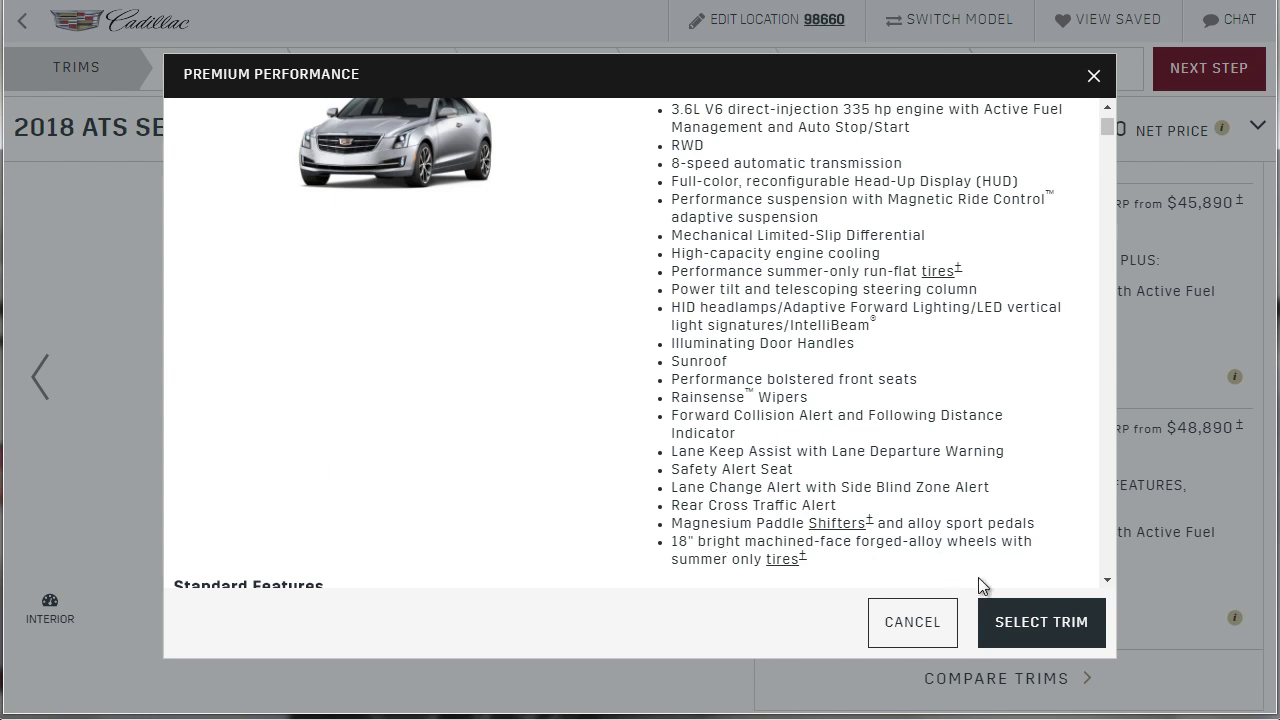
# Select the Premium Performance trim in RWD with the 3.6L V6 engine
pyautogui.click(993, 618)
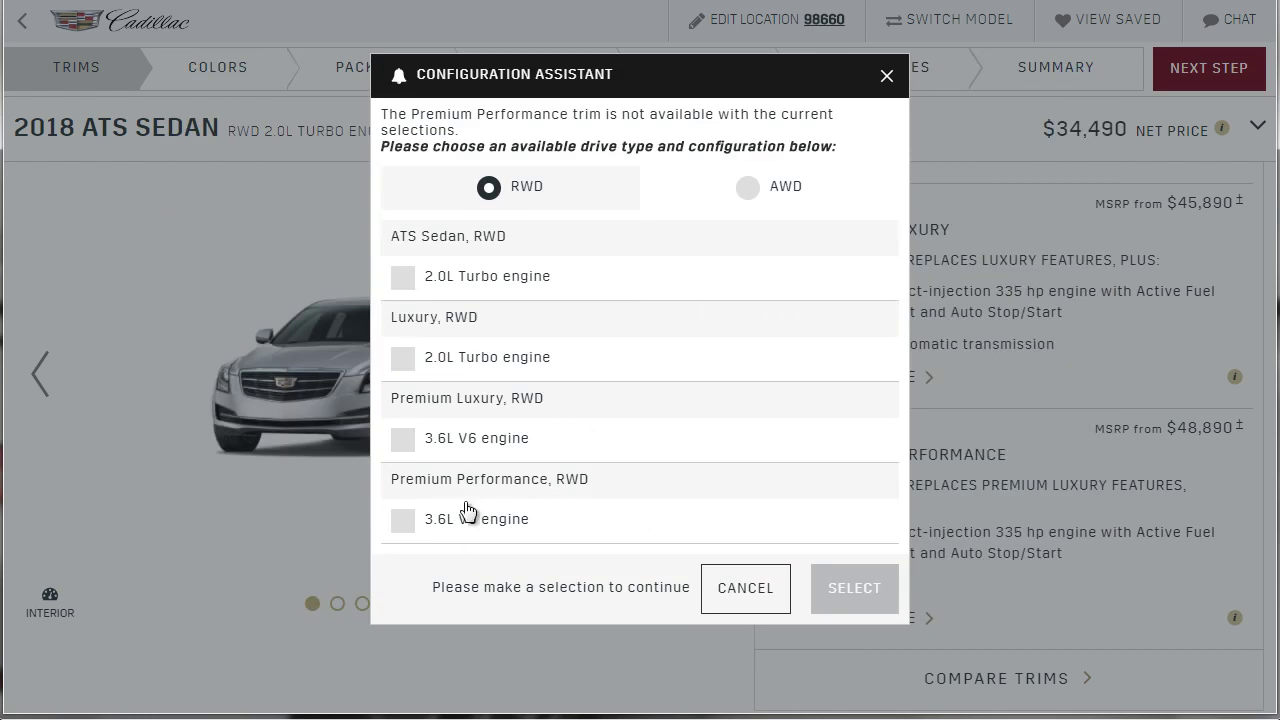
pyautogui.click(404, 522)
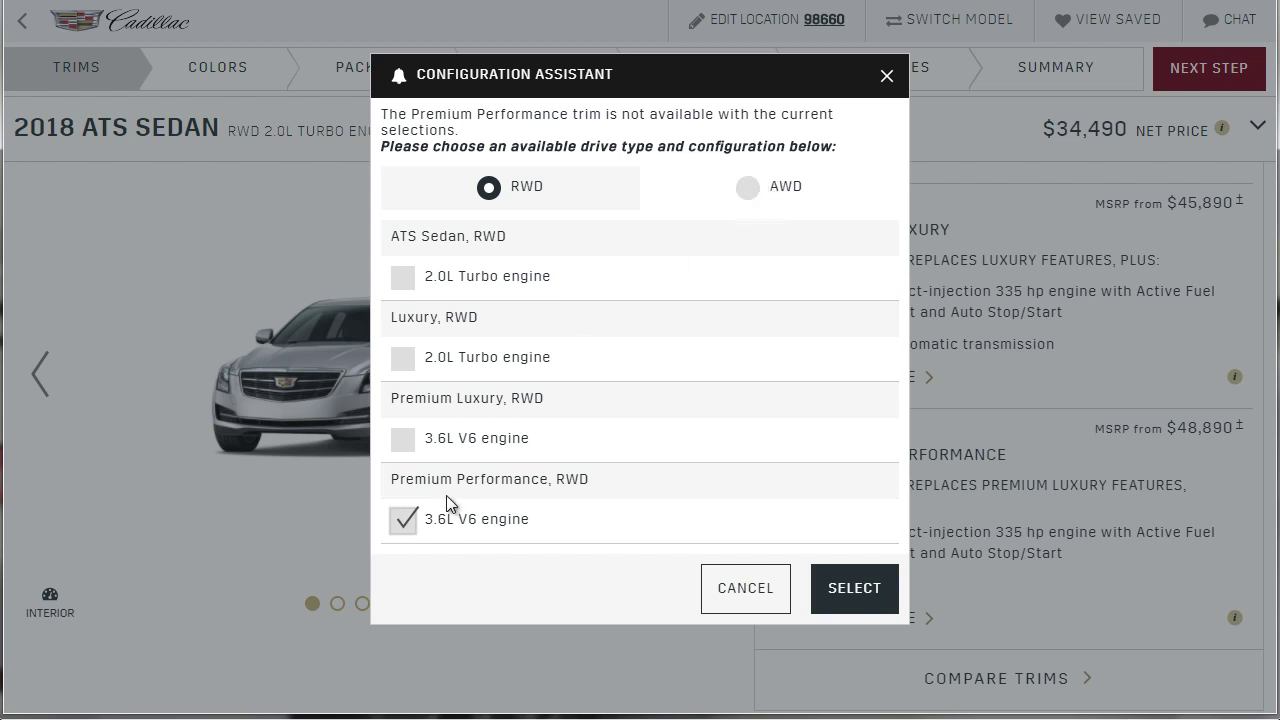
pyautogui.click(857, 590)
# Review the Premium Luxury trim's feature highlights, including its wheels, for comparison and close the details
pyautogui.scroll(2, 901, 588)
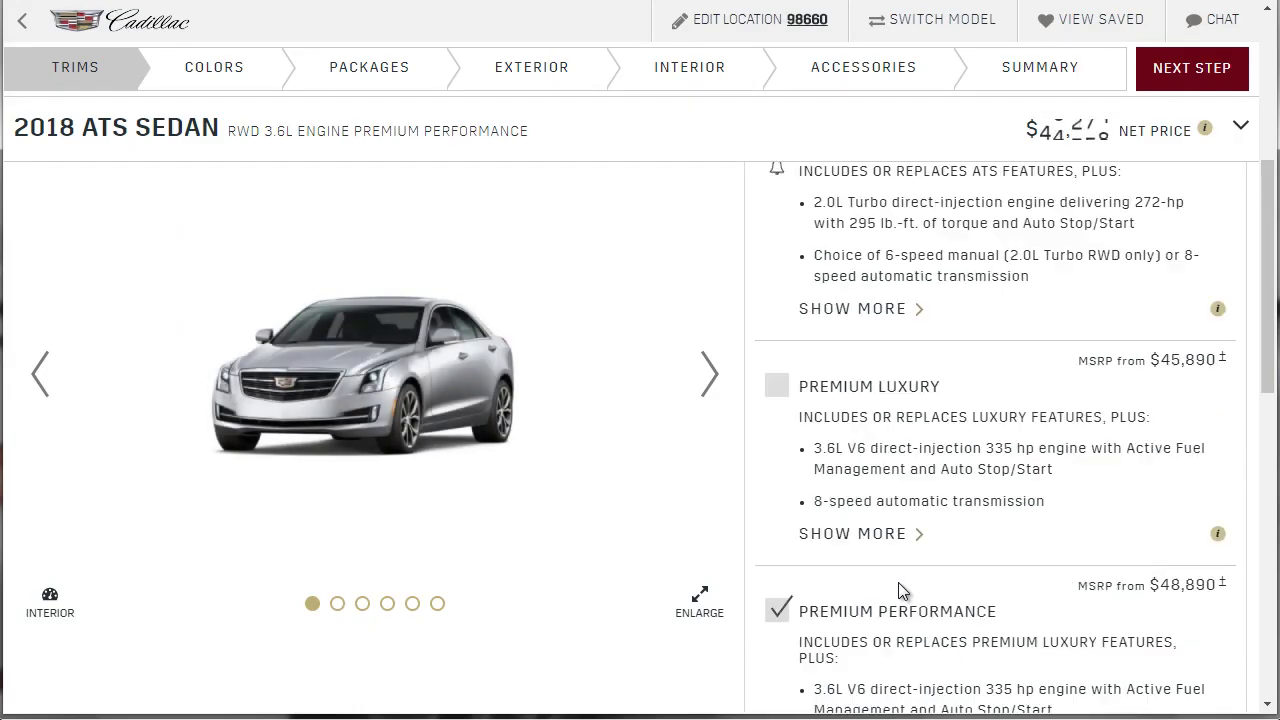
pyautogui.scroll(-1, 887, 471)
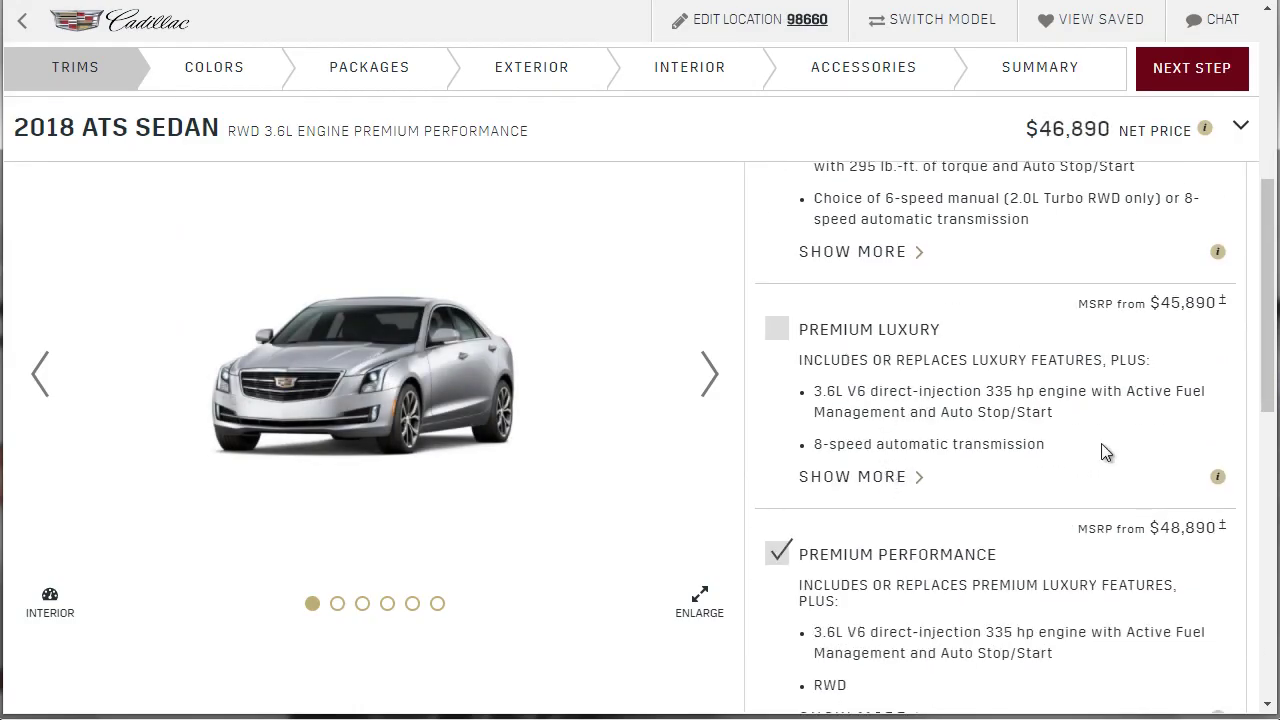
pyautogui.click(1217, 477)
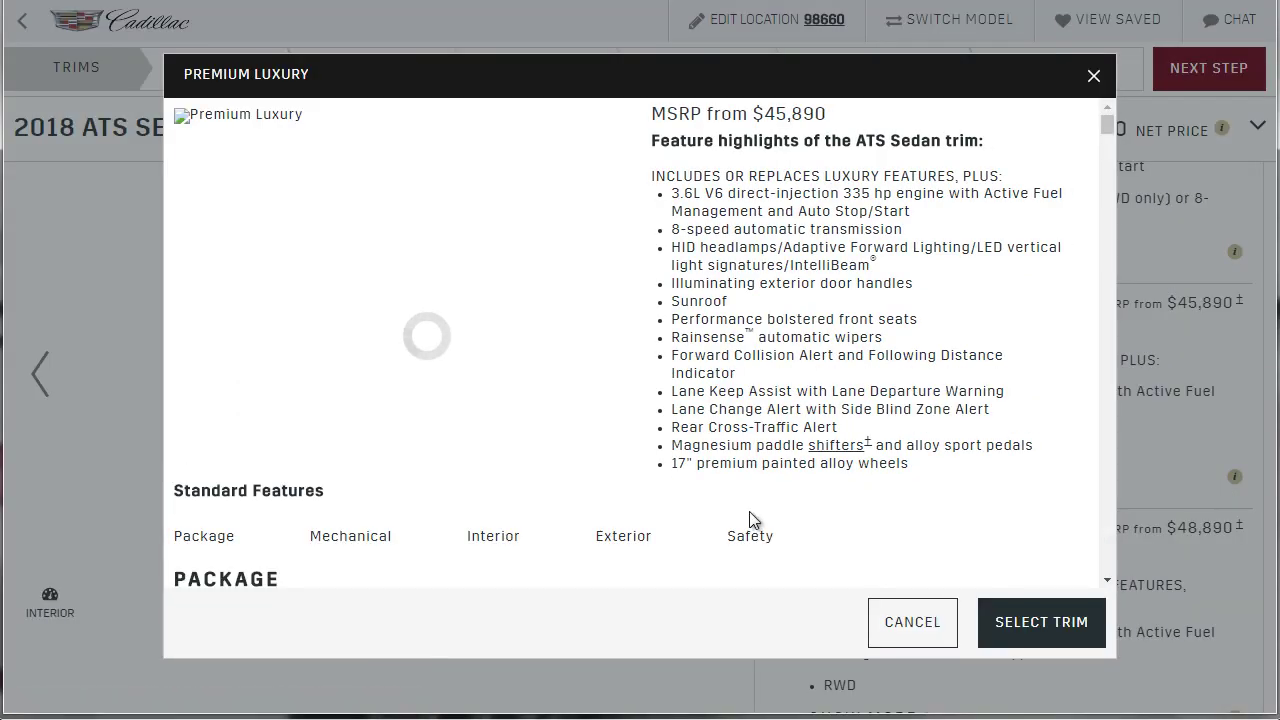
pyautogui.moveTo(692, 464); pyautogui.dragTo(676, 471)
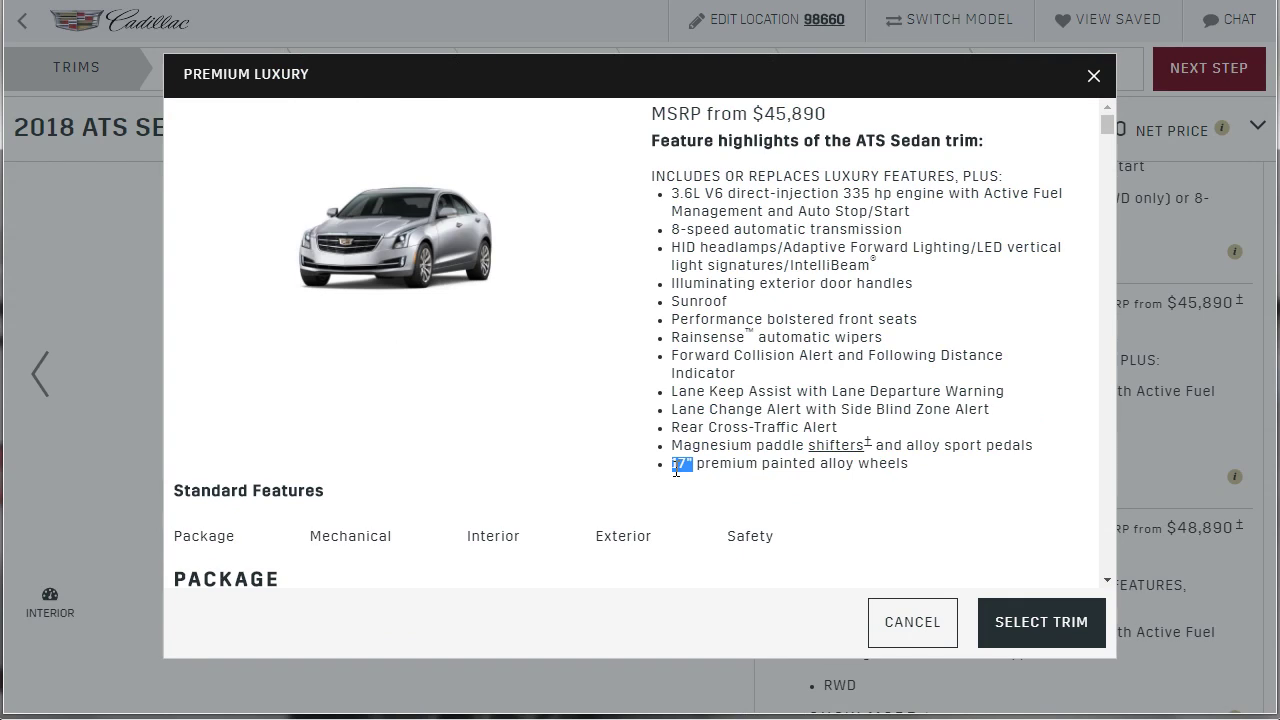
pyautogui.moveTo(748, 428); pyautogui.dragTo(692, 213)
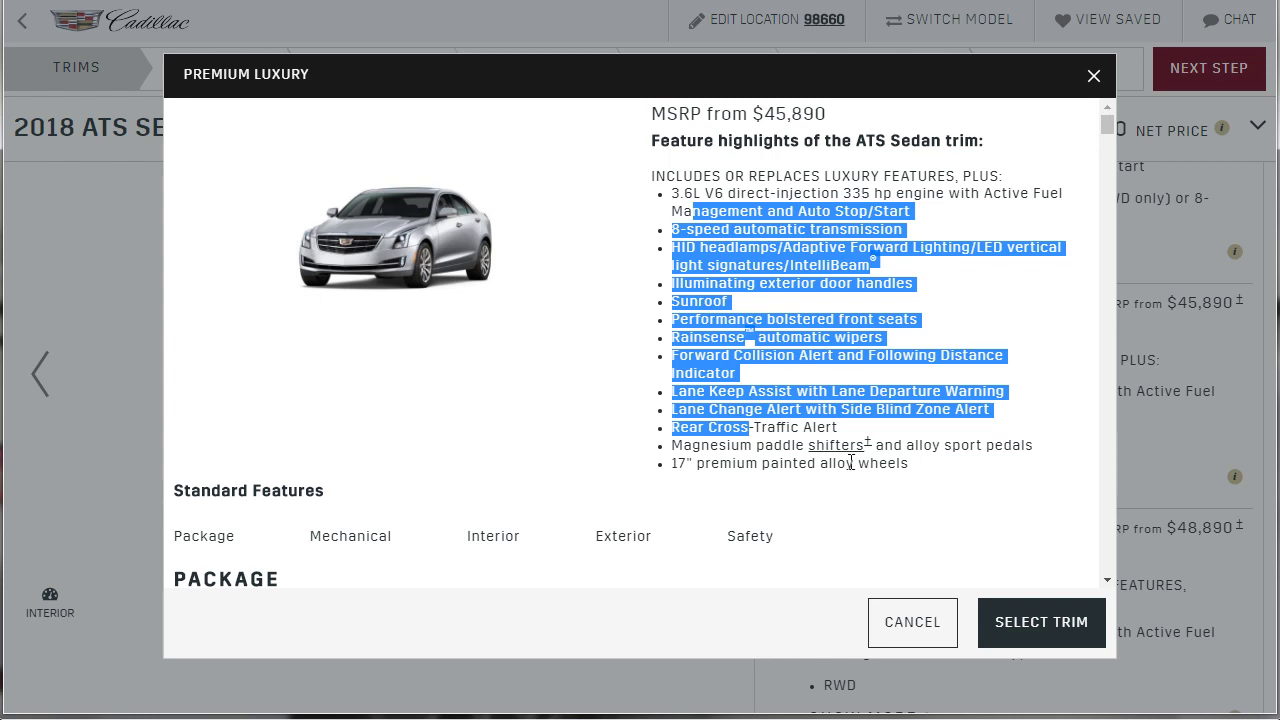
pyautogui.click(1093, 75)
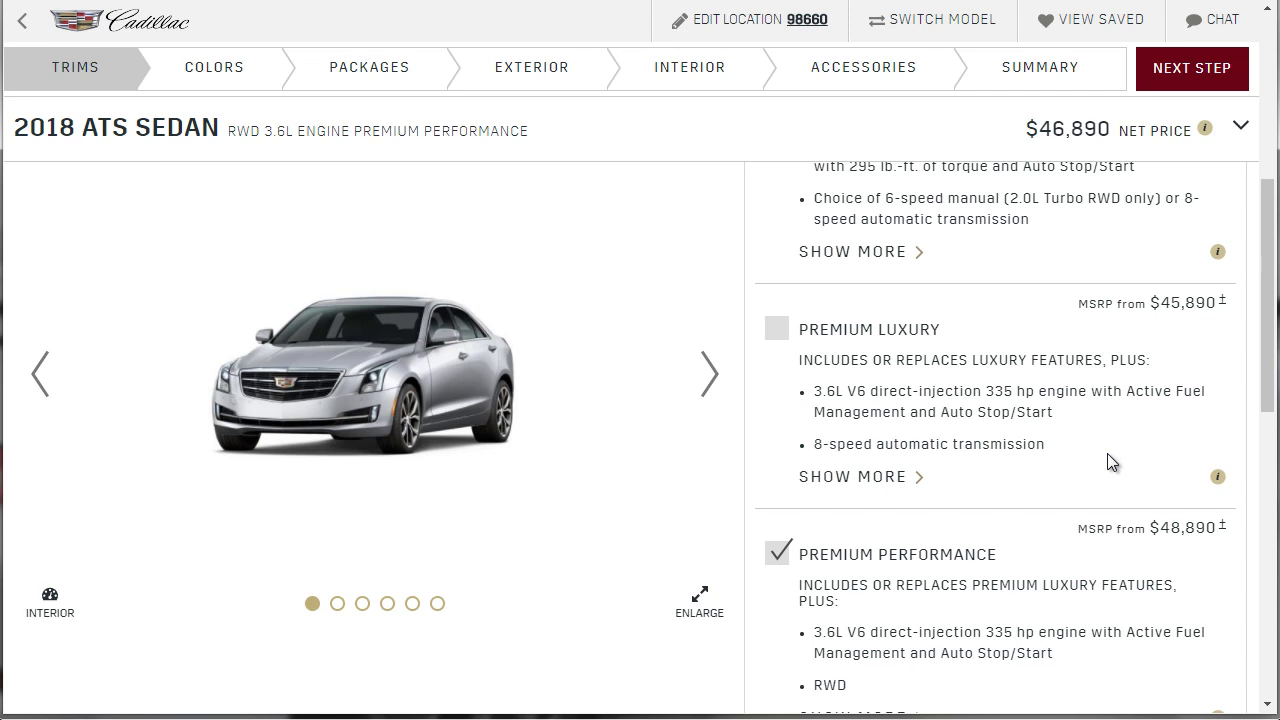
# Proceed from the trim options to the colors and choose Red Obsession Tintcoat as the exterior color
pyautogui.scroll(-1, 1107, 454)
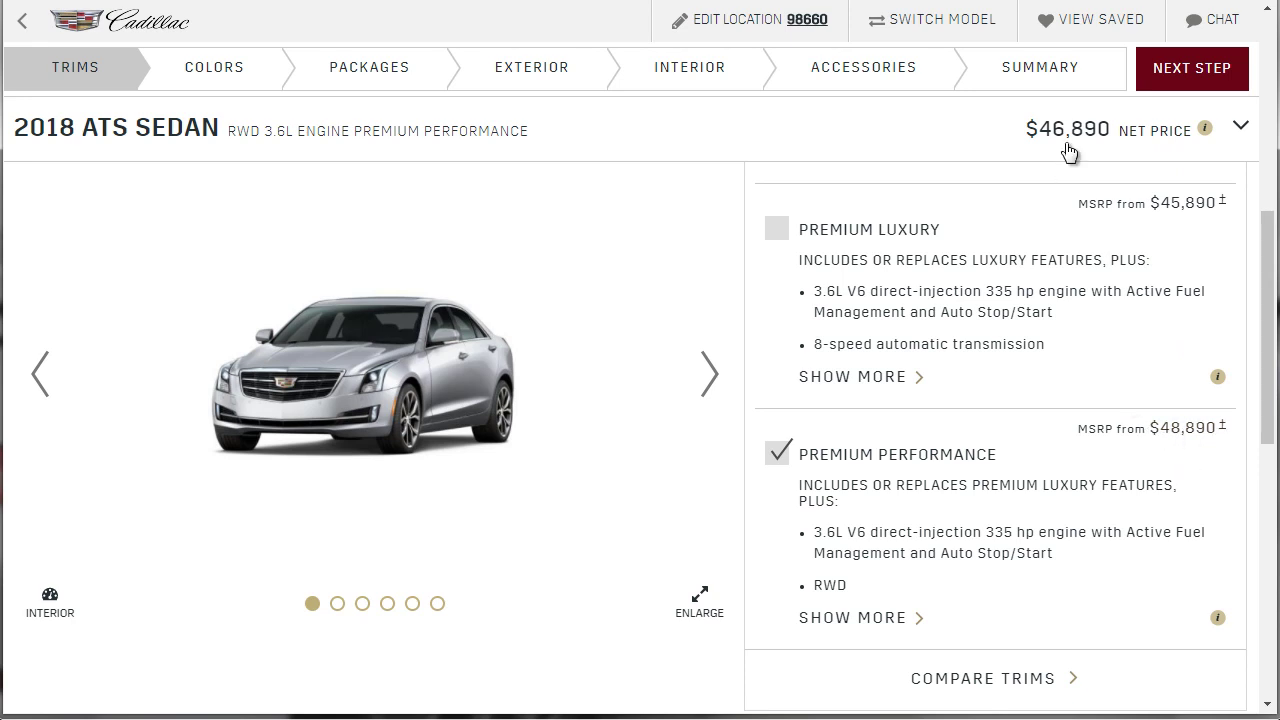
pyautogui.scroll(-2, 1074, 328)
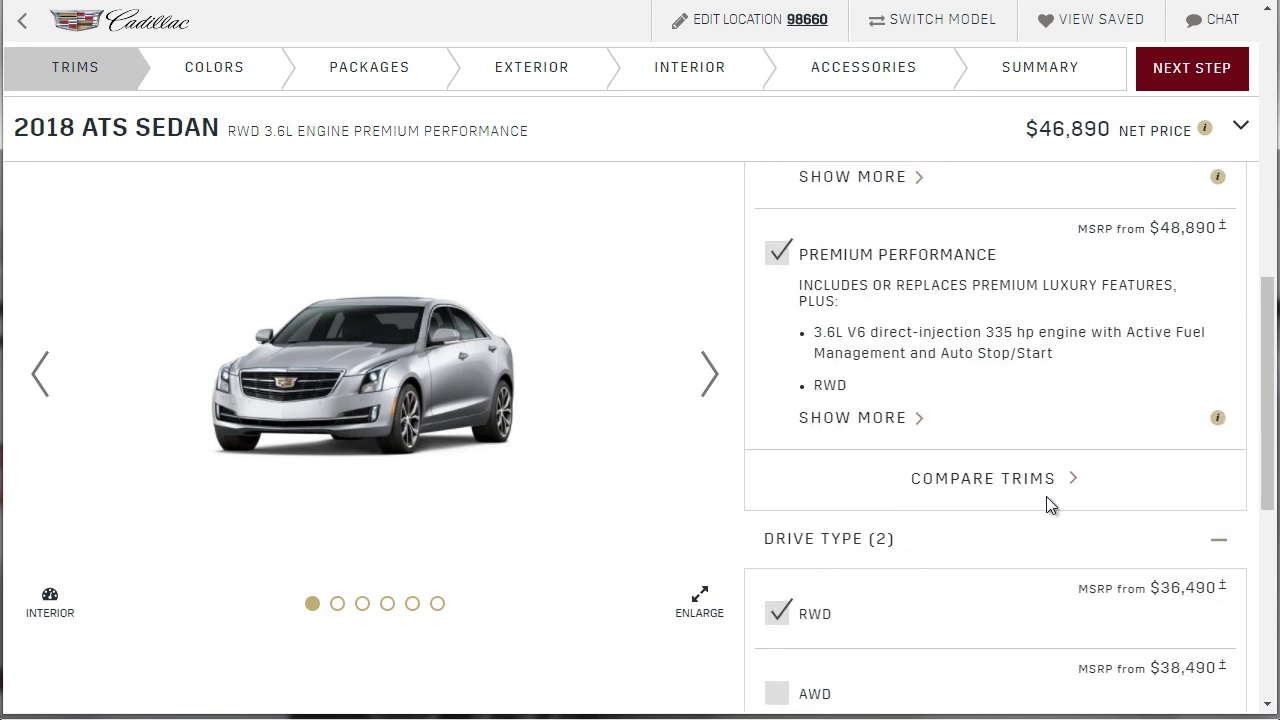
pyautogui.scroll(-5, 1072, 372)
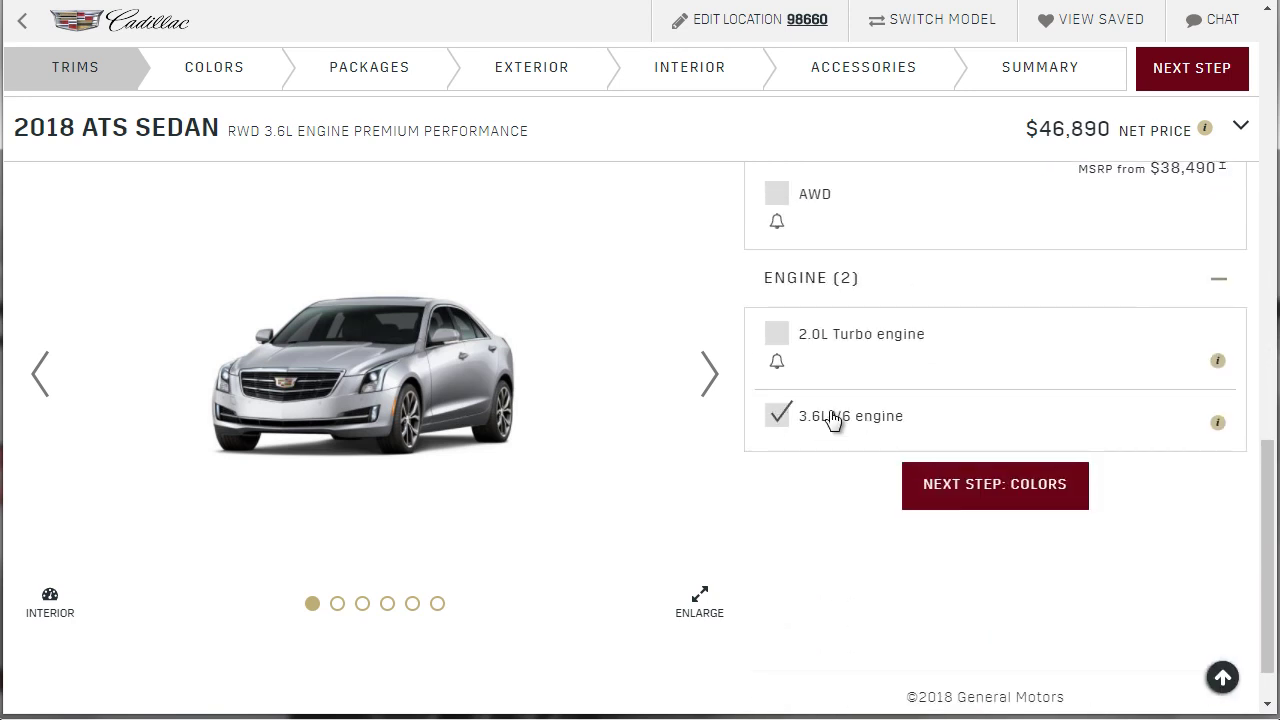
pyautogui.click(986, 486)
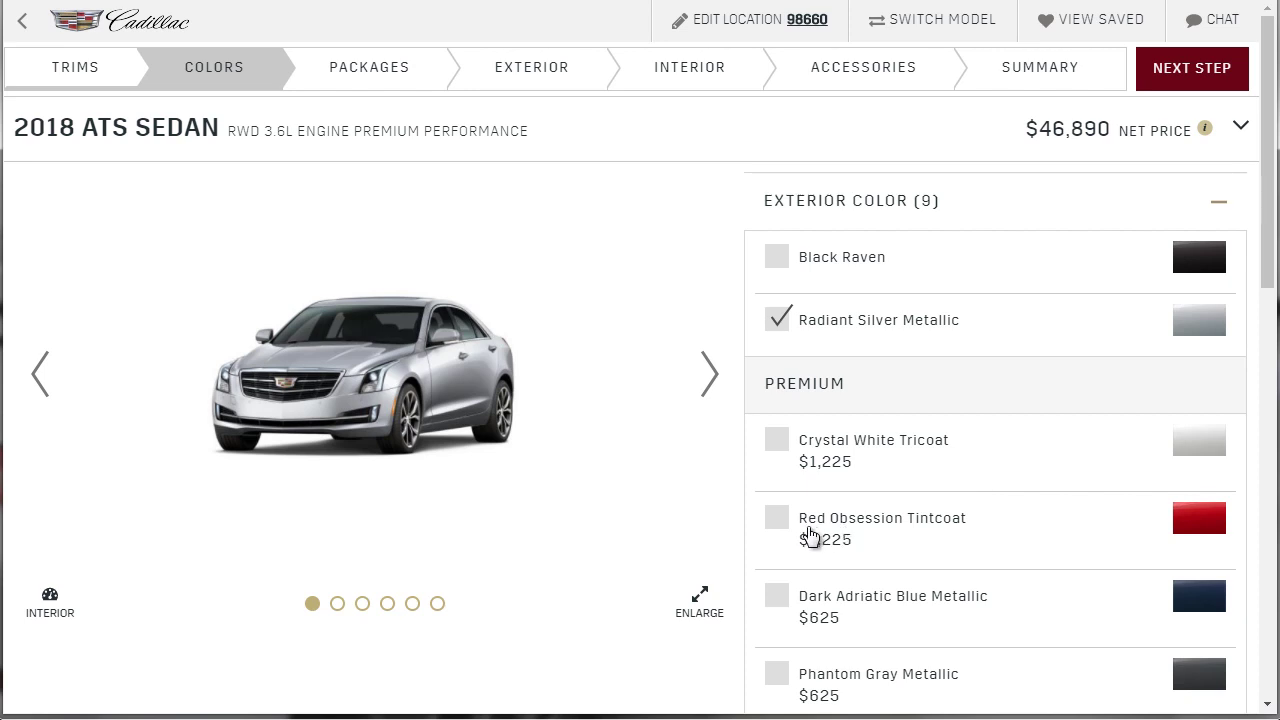
pyautogui.click(778, 528)
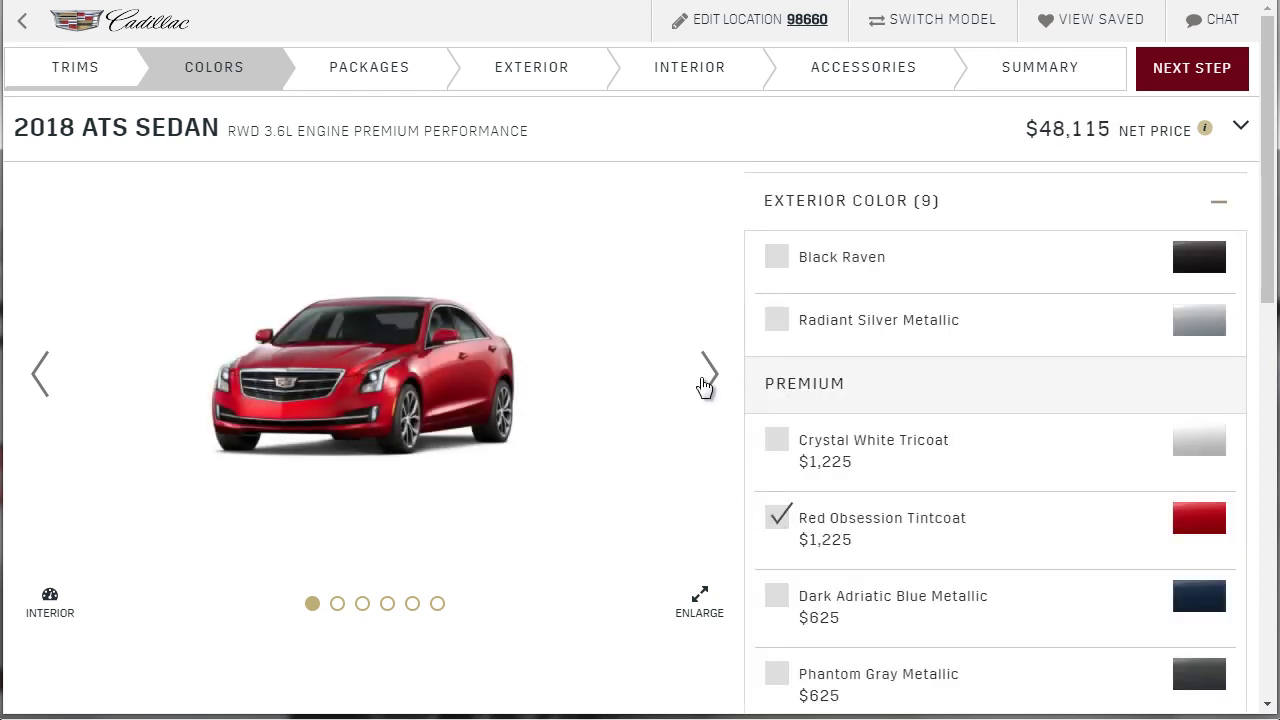
# Check the car's next exterior image, then switch to the interior images and view the front seats
pyautogui.click(707, 385)
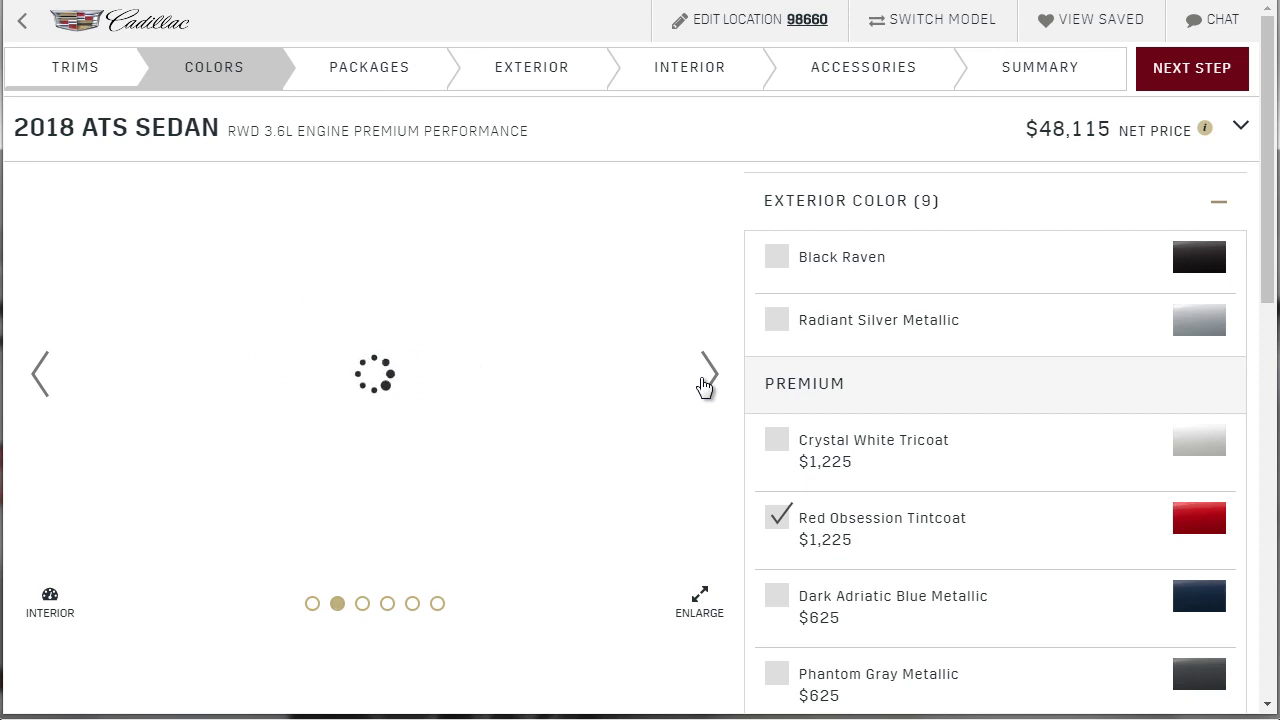
pyautogui.click(50, 600)
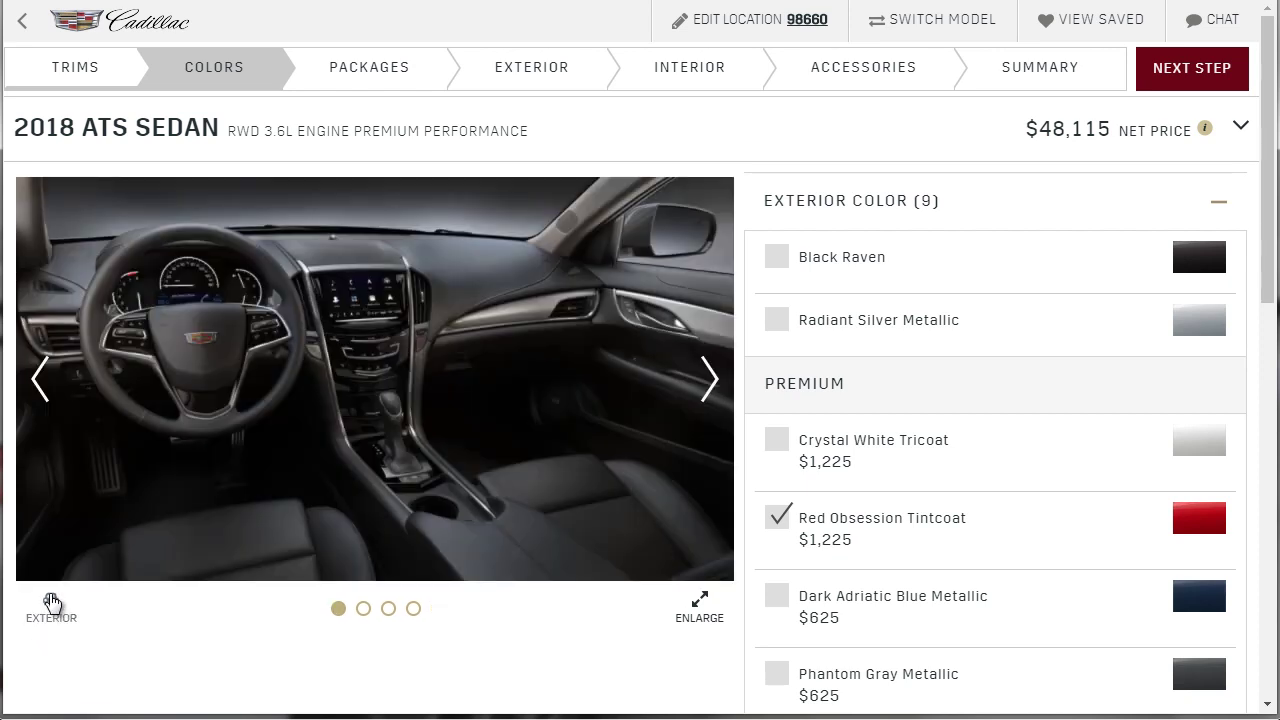
pyautogui.click(708, 384)
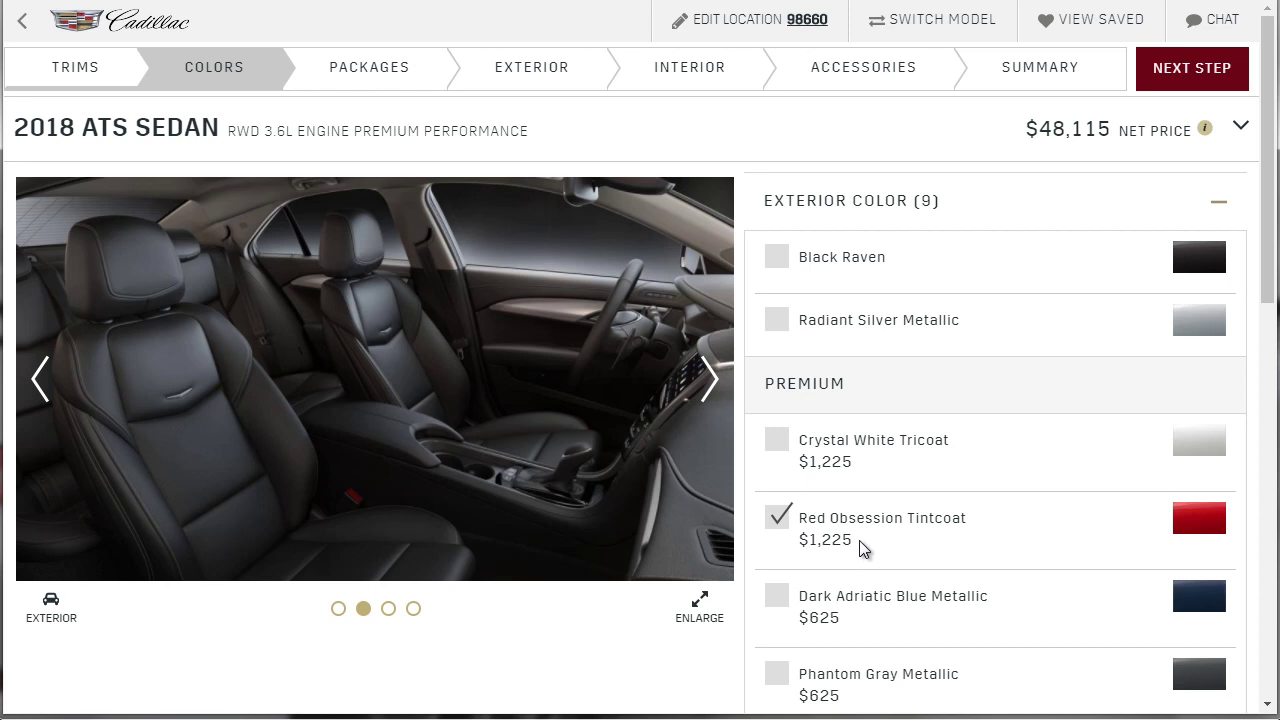
# Choose the Kona Brown with Jet Black Accents semi-aniline leather interior and accept the required Driver Assist Package
pyautogui.moveTo(1267, 273); pyautogui.dragTo(1265, 563)
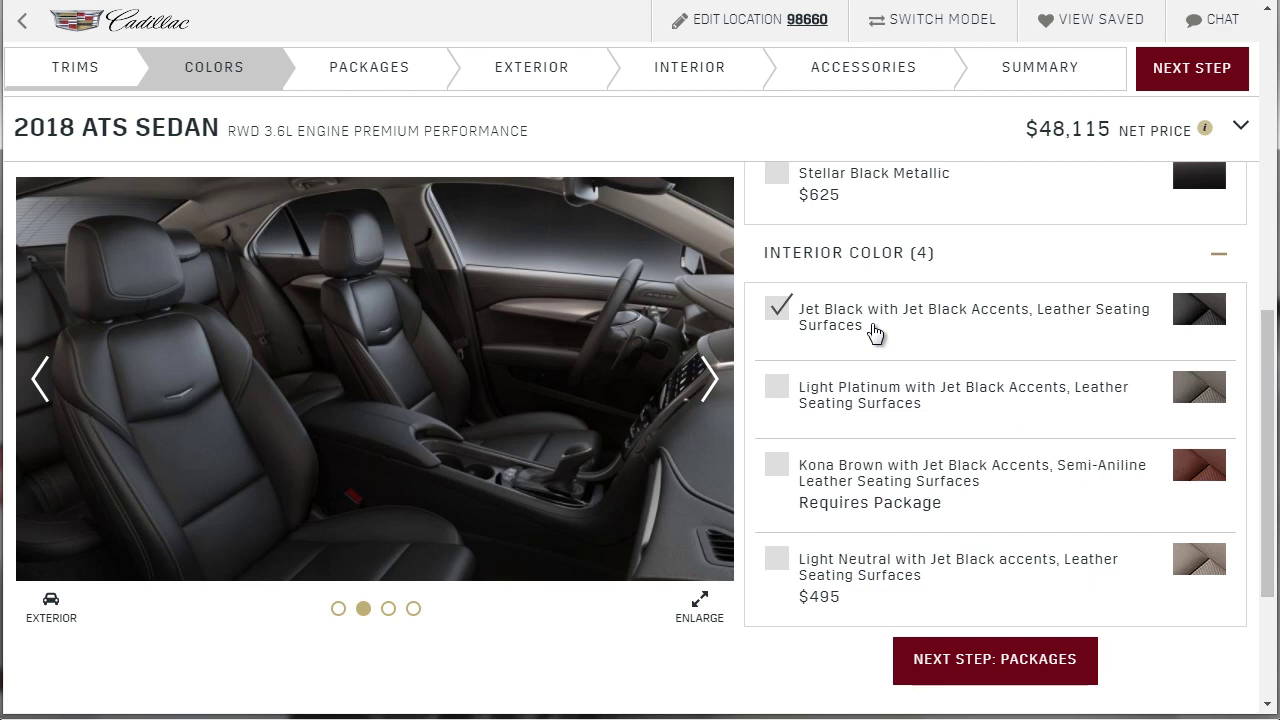
pyautogui.click(777, 465)
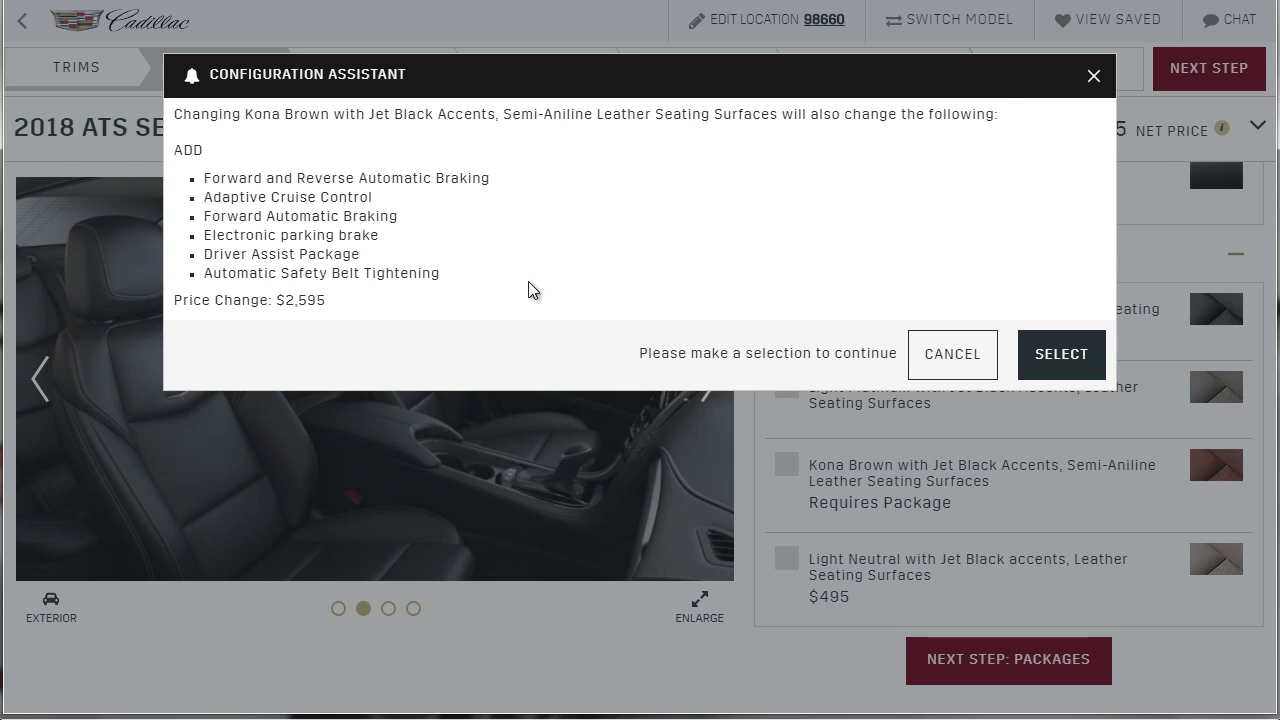
pyautogui.click(1045, 362)
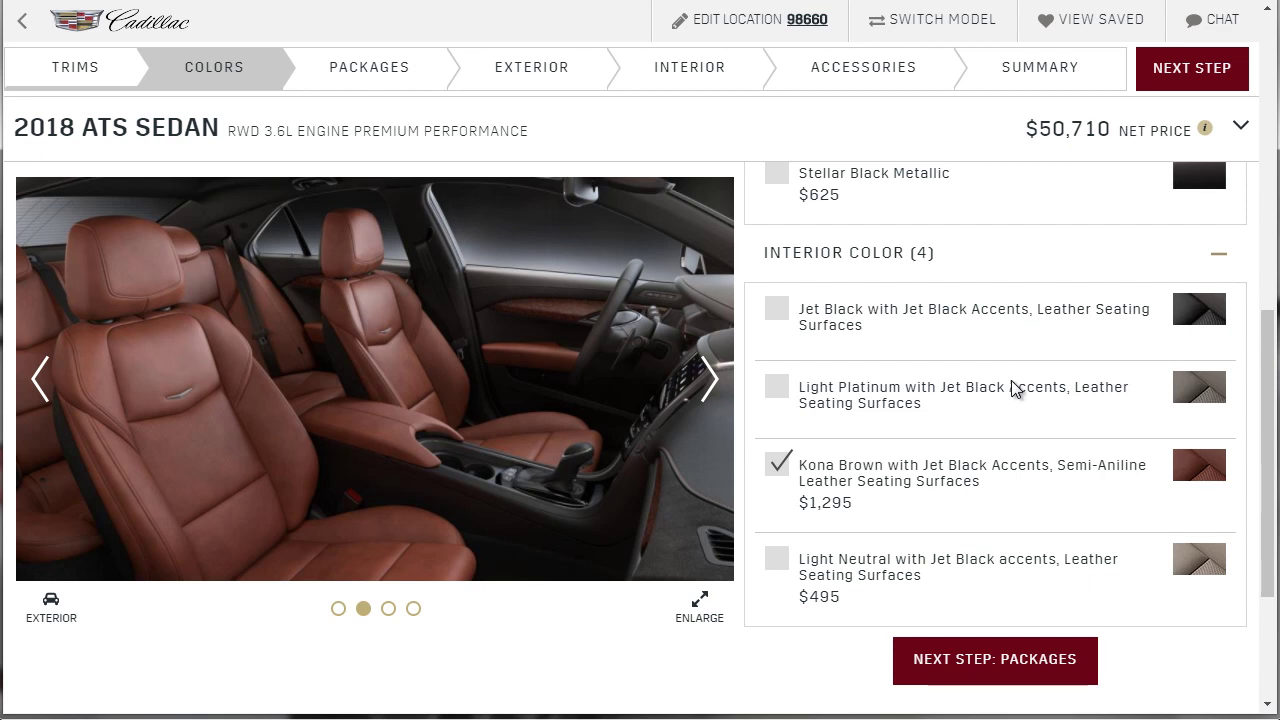
# Proceed to the packages, add the Summer/Winter Mat Package with its floor mats, and dismiss the quote request form
pyautogui.scroll(-1, 980, 571)
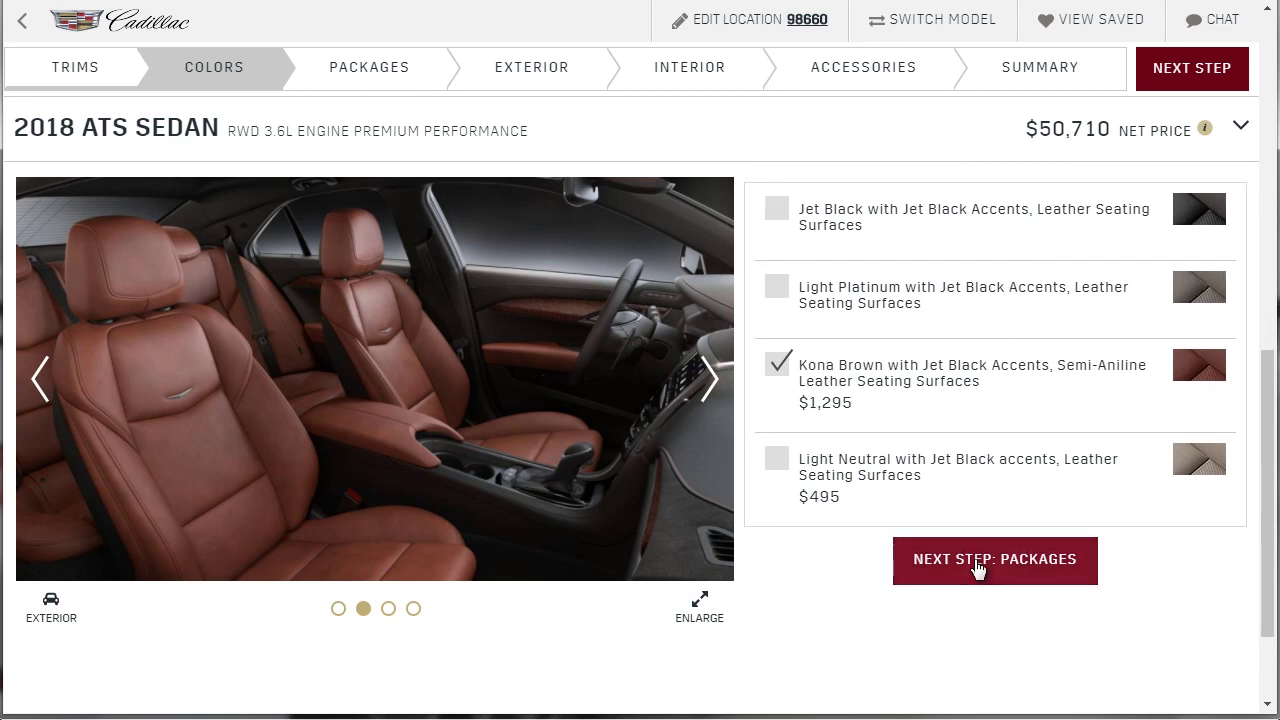
pyautogui.click(980, 571)
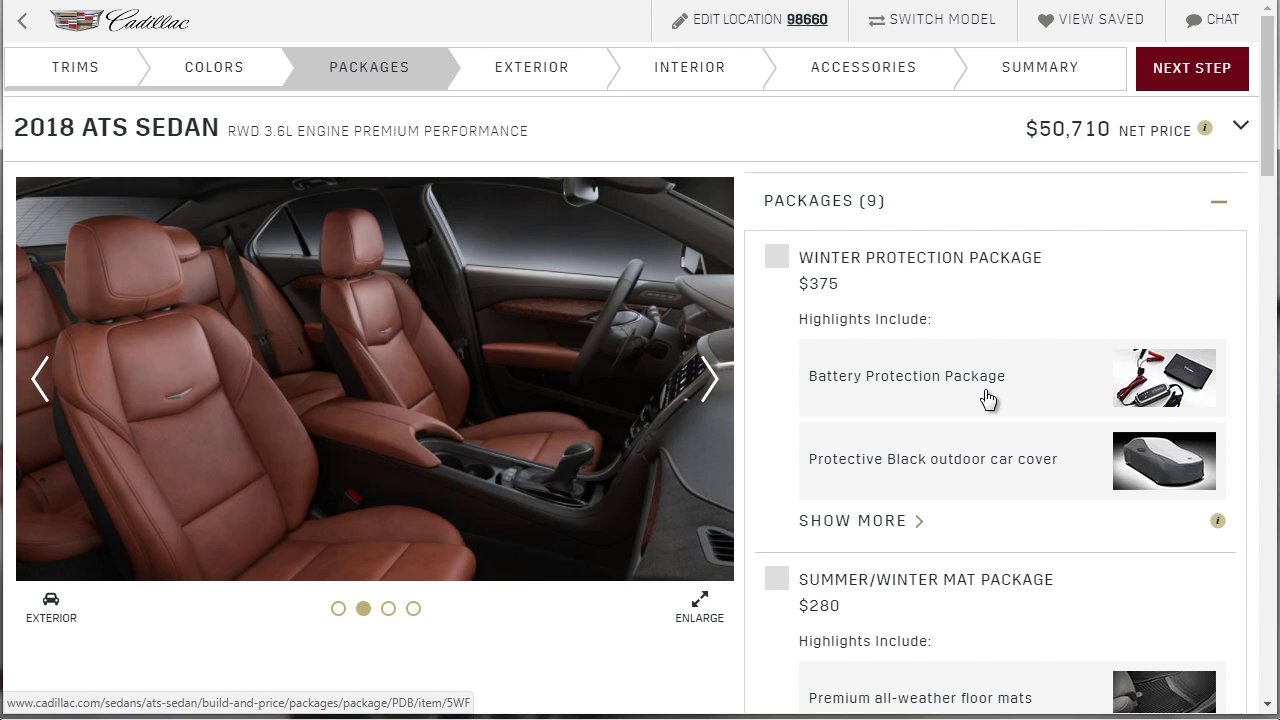
pyautogui.scroll(-2, 986, 398)
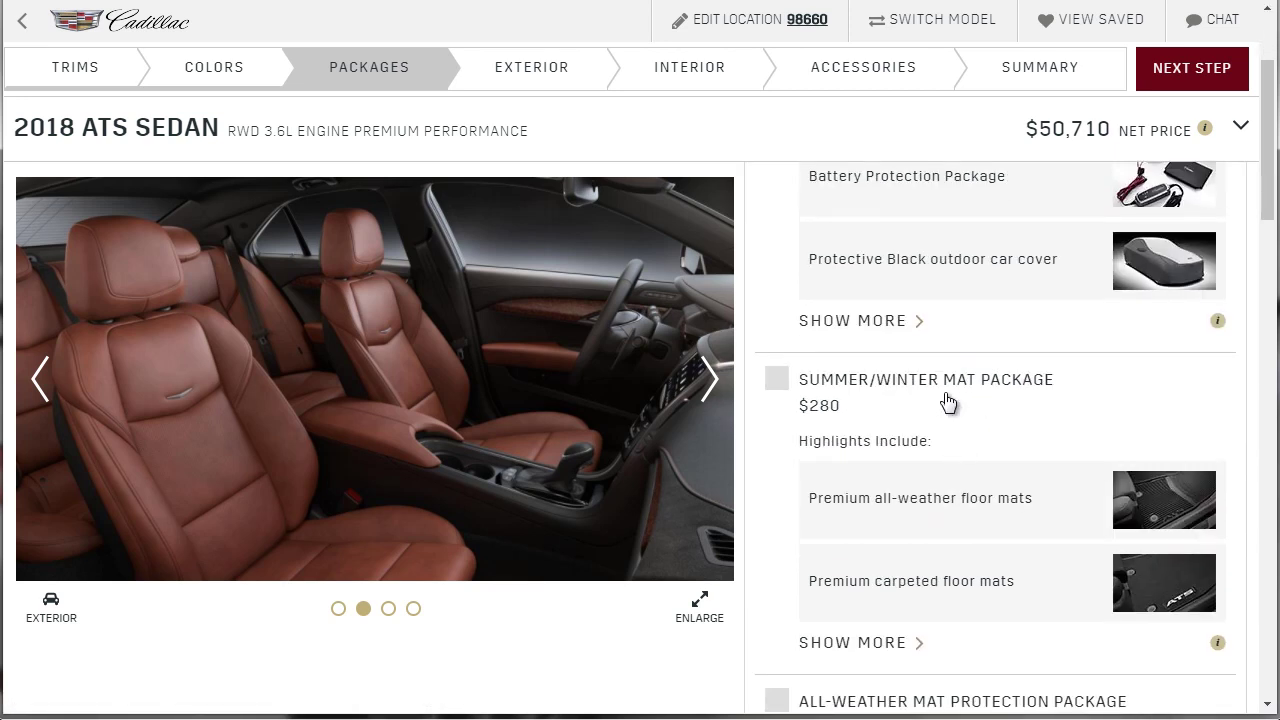
pyautogui.scroll(-1, 1060, 438)
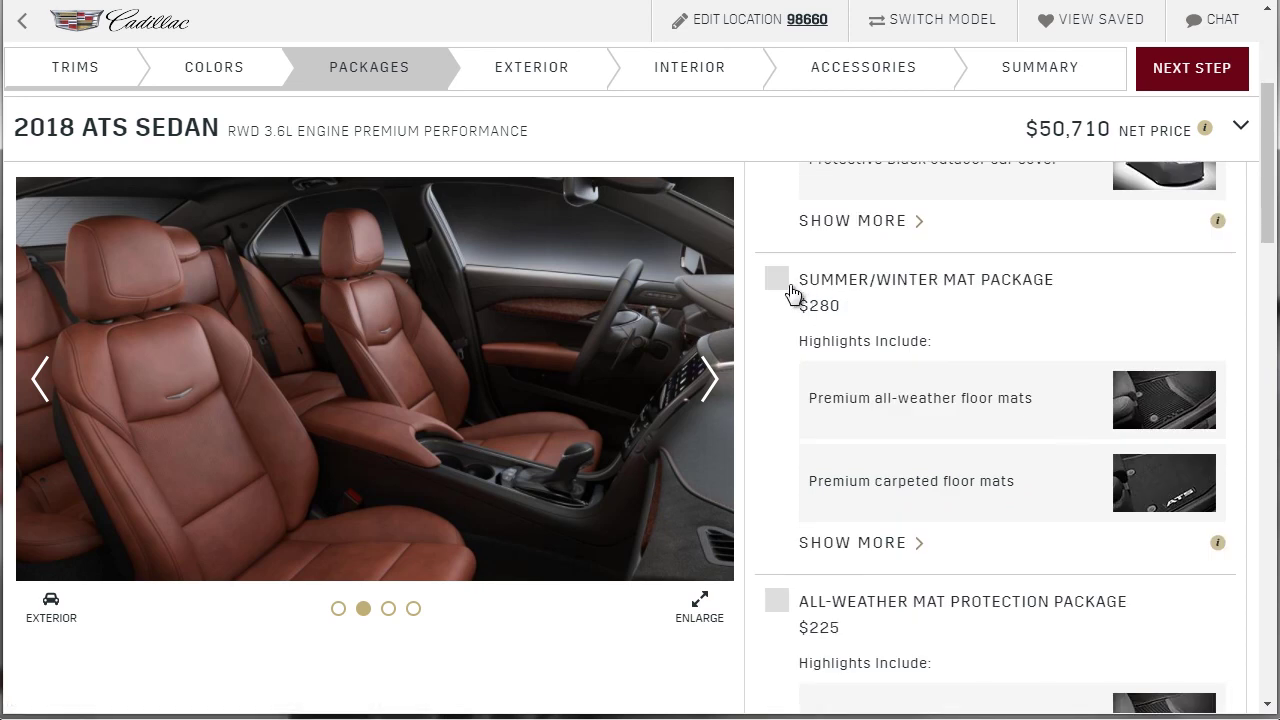
pyautogui.click(777, 279)
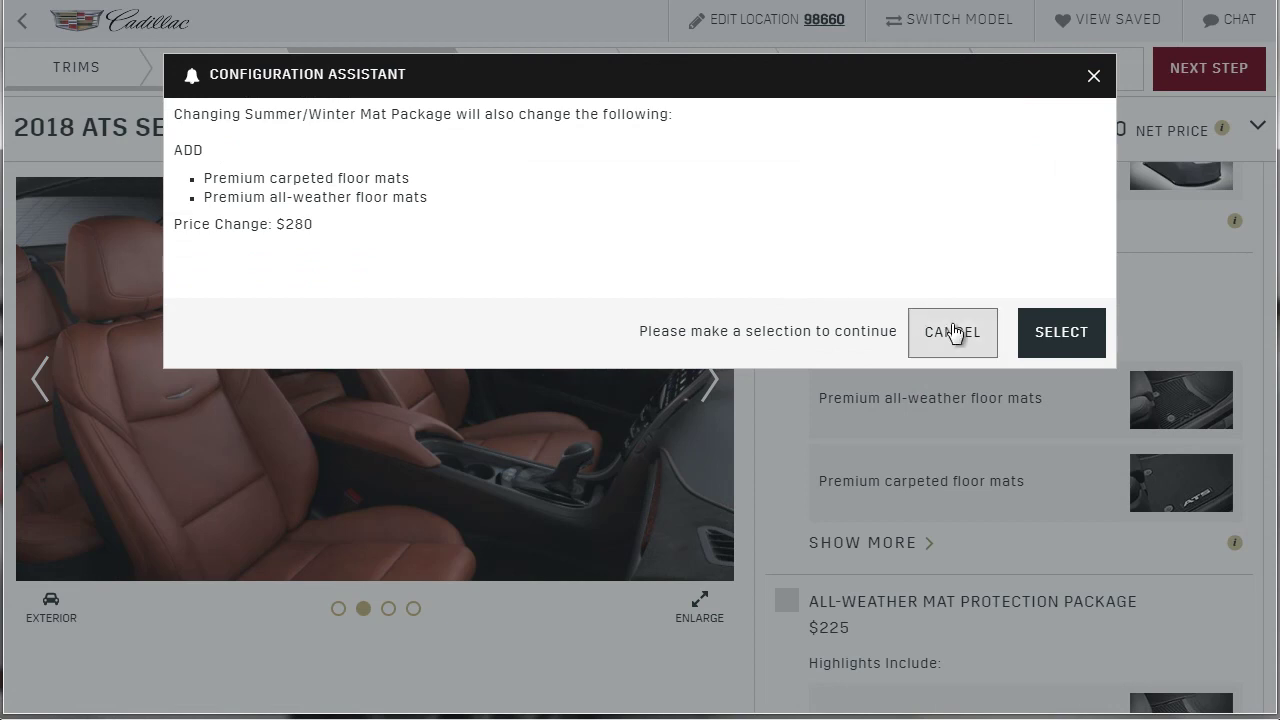
pyautogui.click(1041, 350)
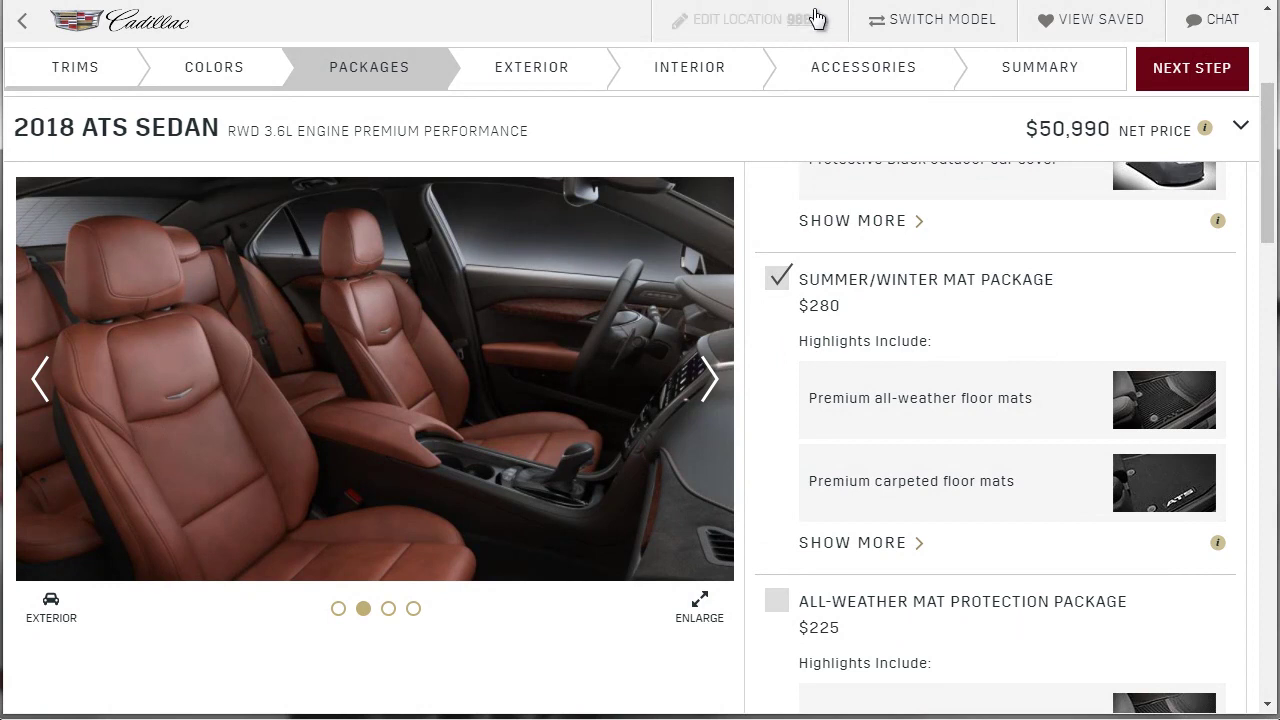
pyautogui.click(1026, 82)
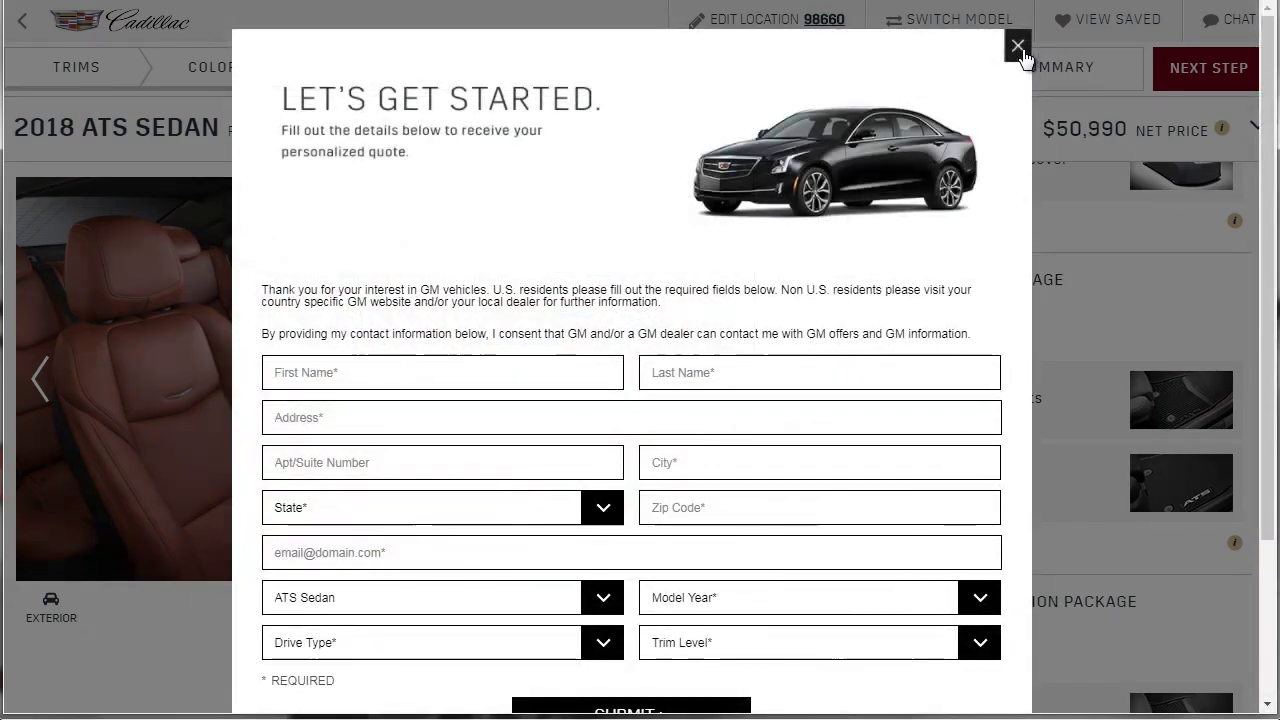
# Close the quote request form, then review the Summer/Winter Mat Package details and leave the package selected
pyautogui.click(1018, 45)
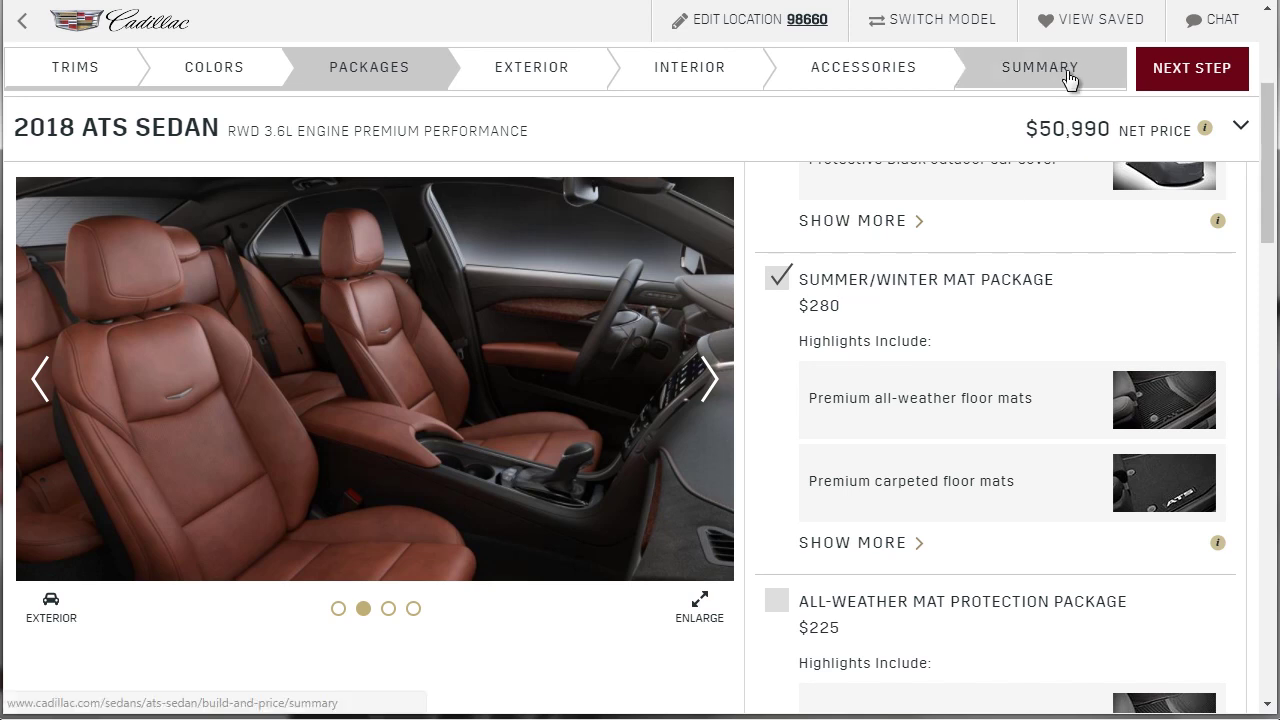
pyautogui.scroll(-3, 895, 330)
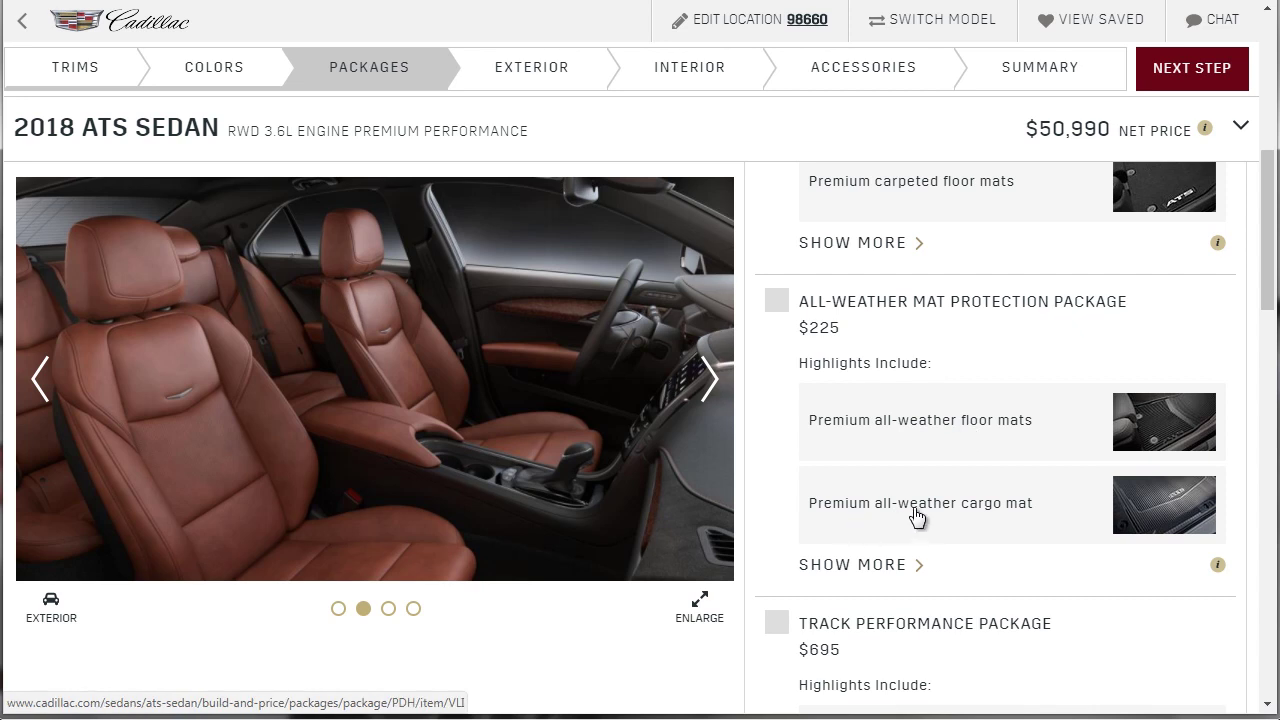
pyautogui.scroll(3, 1037, 518)
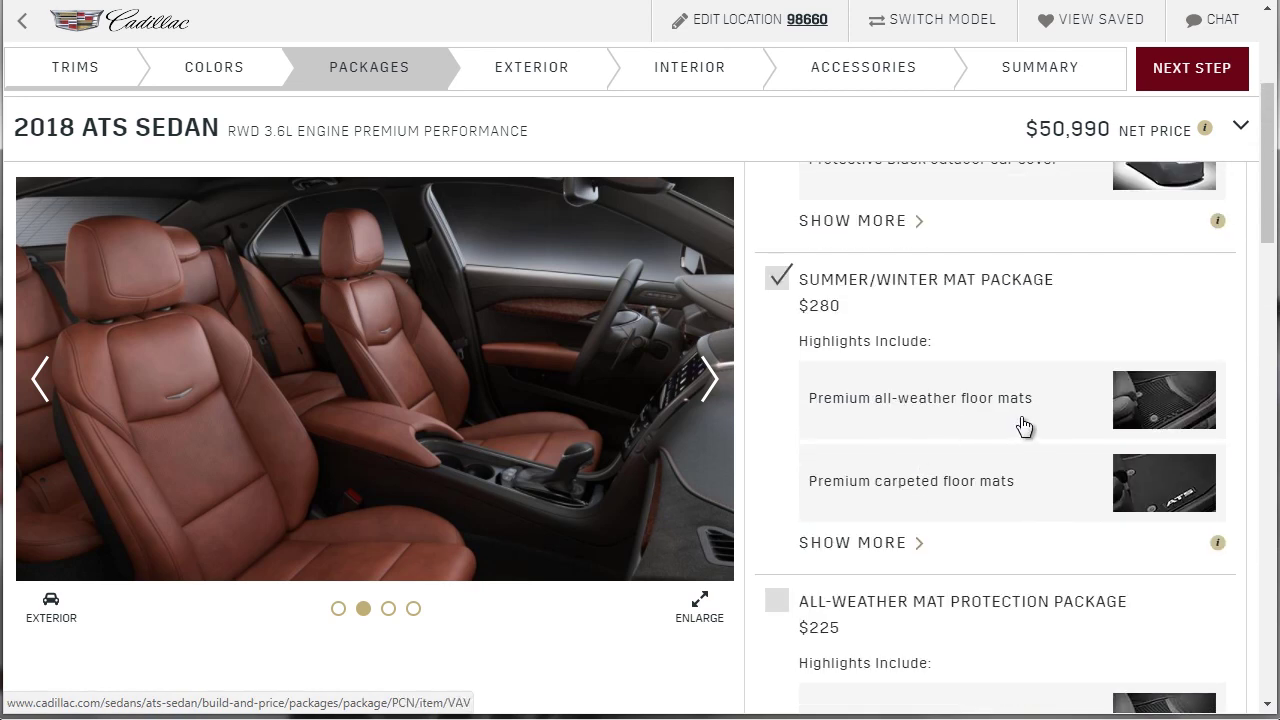
pyautogui.scroll(-1, 1031, 509)
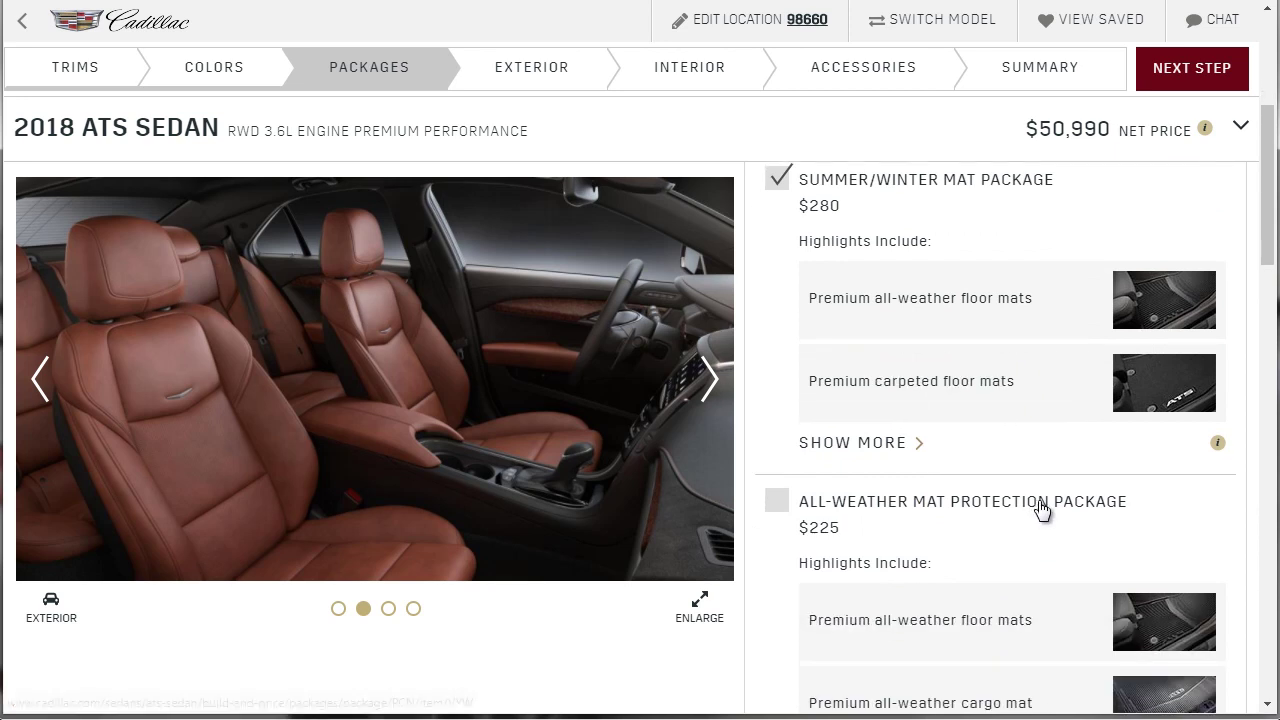
pyautogui.click(1224, 450)
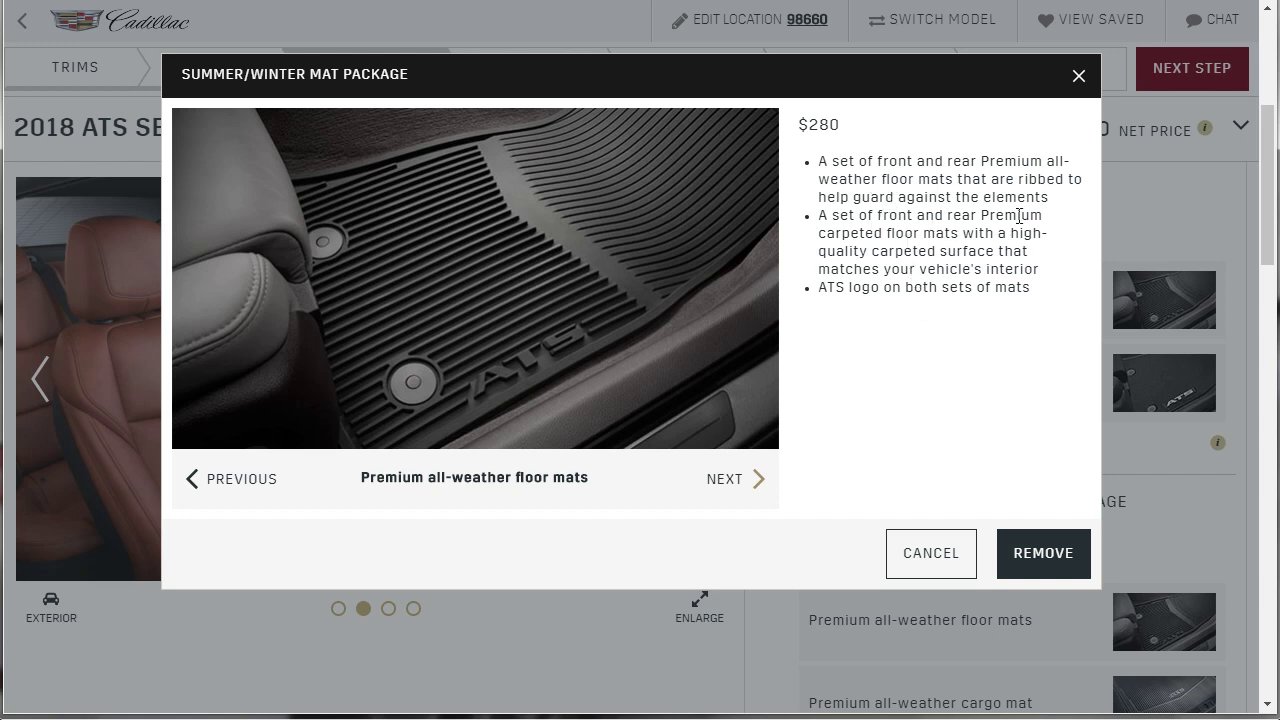
pyautogui.click(930, 550)
# Review the Track Performance Package details and close them without adding the package
pyautogui.scroll(-3, 996, 508)
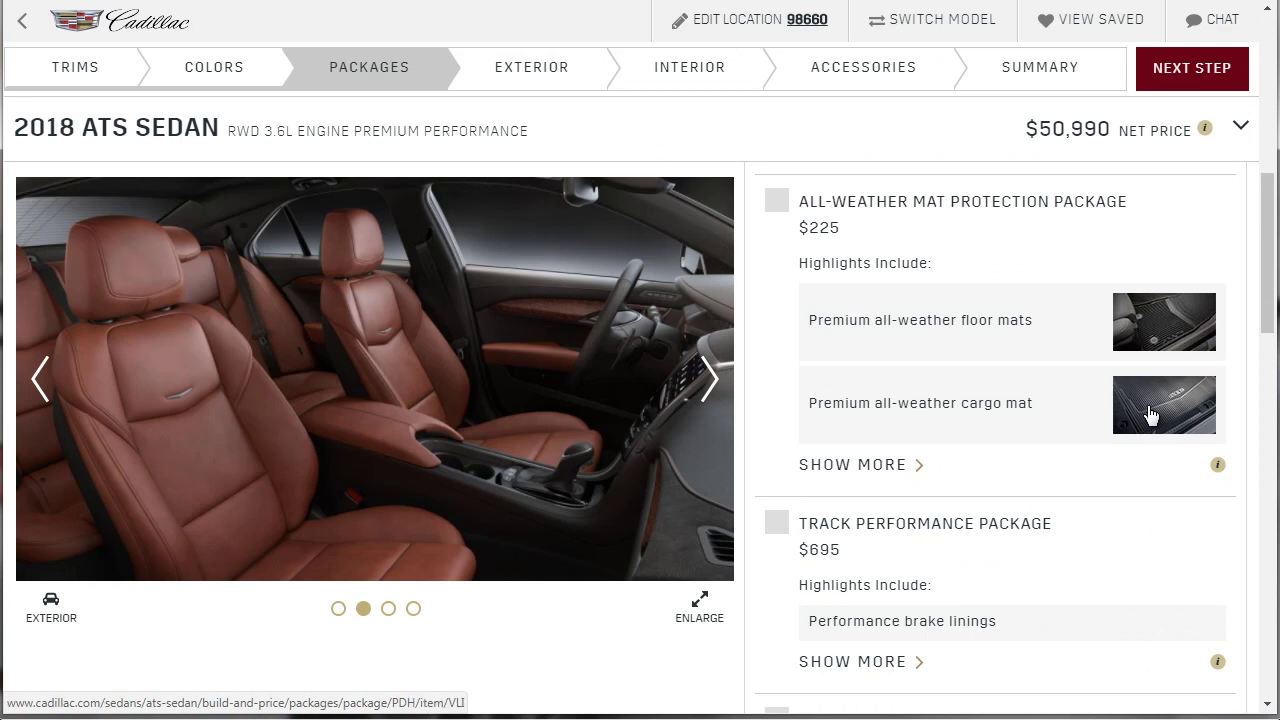
pyautogui.scroll(-2, 1100, 416)
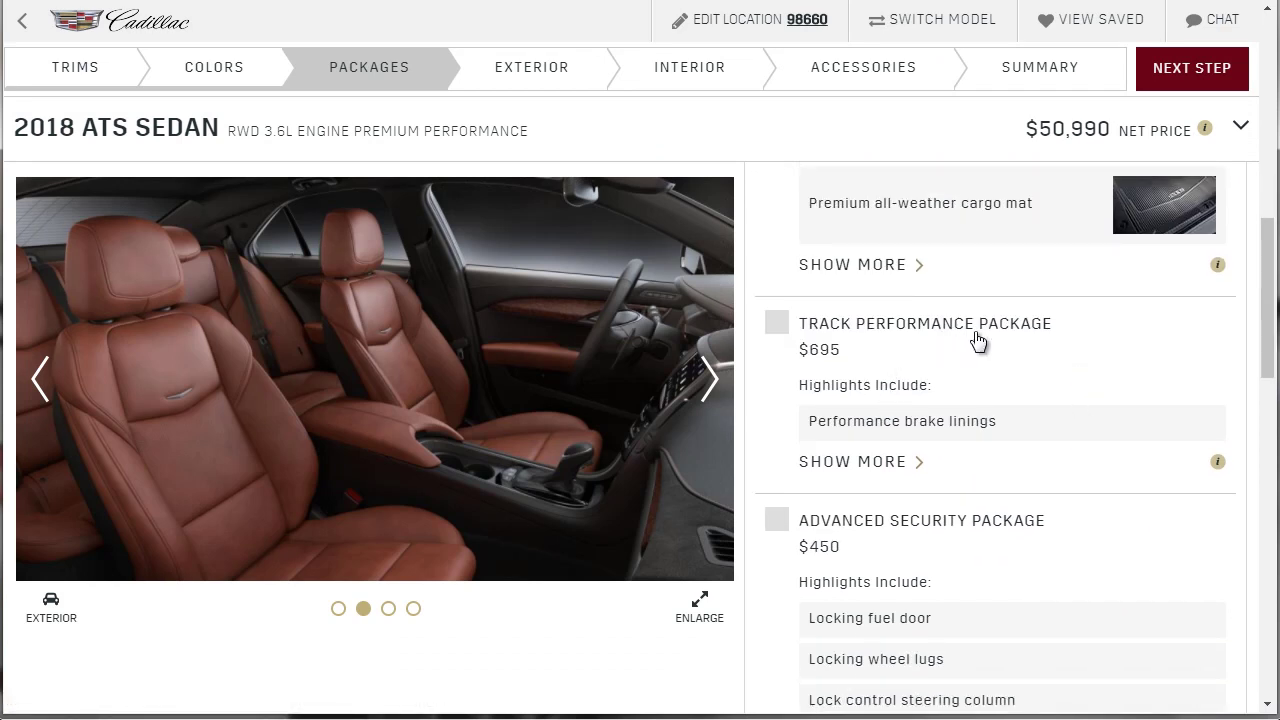
pyautogui.click(1217, 463)
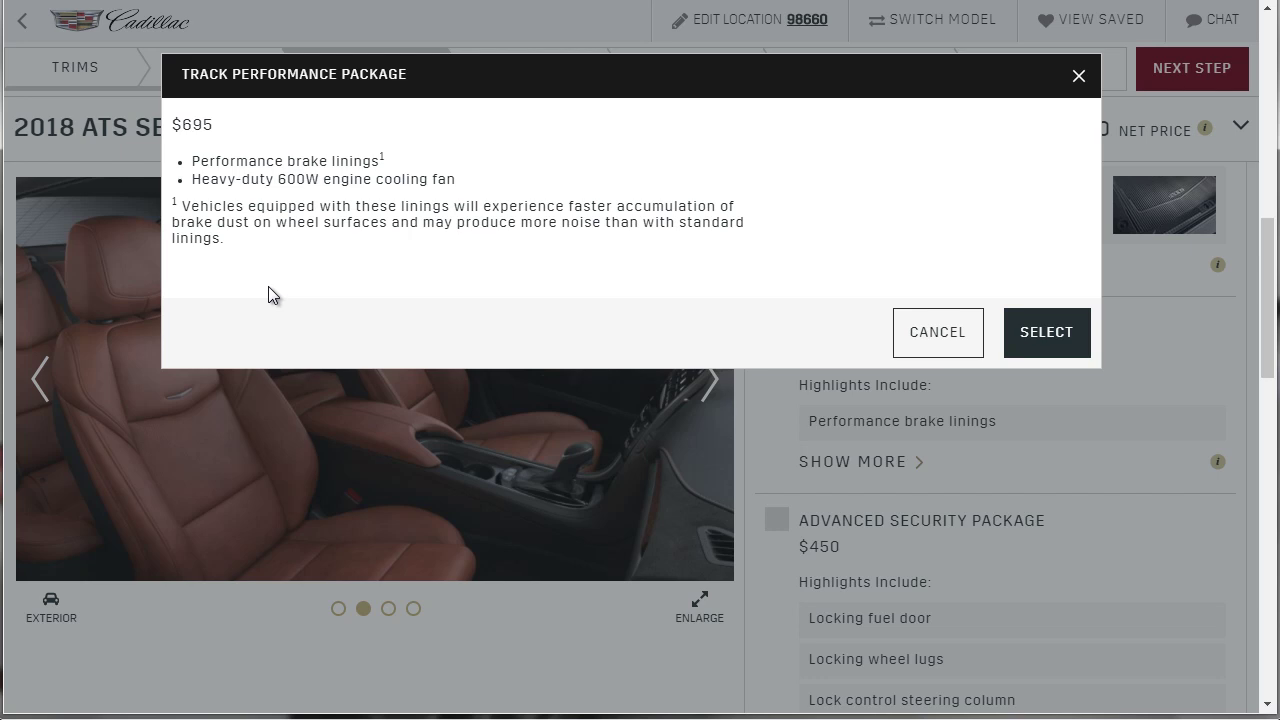
pyautogui.click(936, 332)
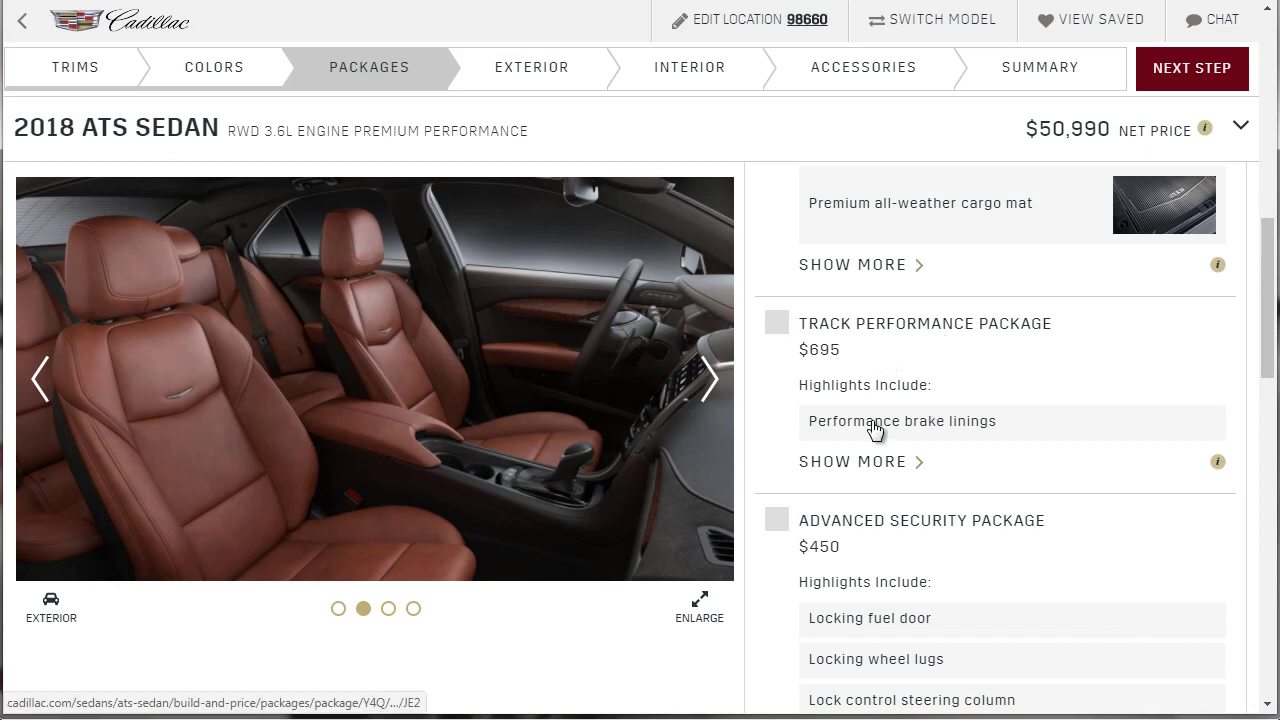
# Add the $450 Advanced Security Package and accept the required related additions
pyautogui.scroll(-3, 886, 423)
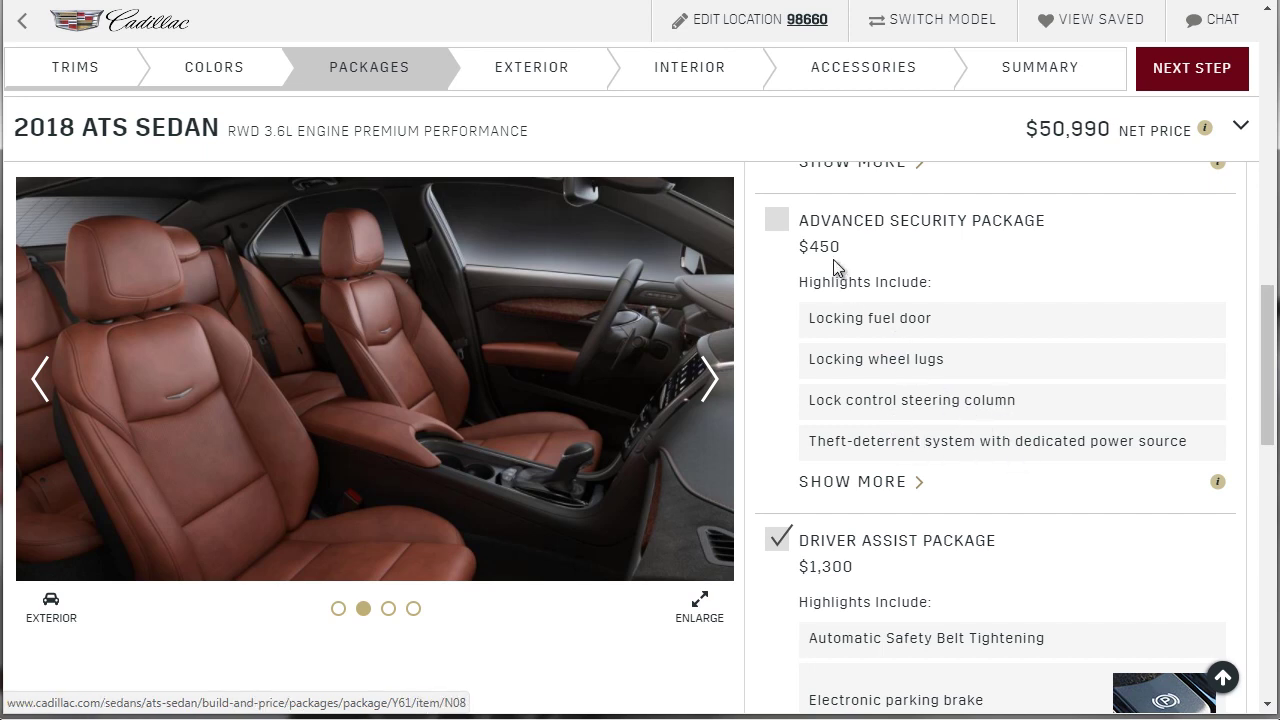
pyautogui.click(781, 226)
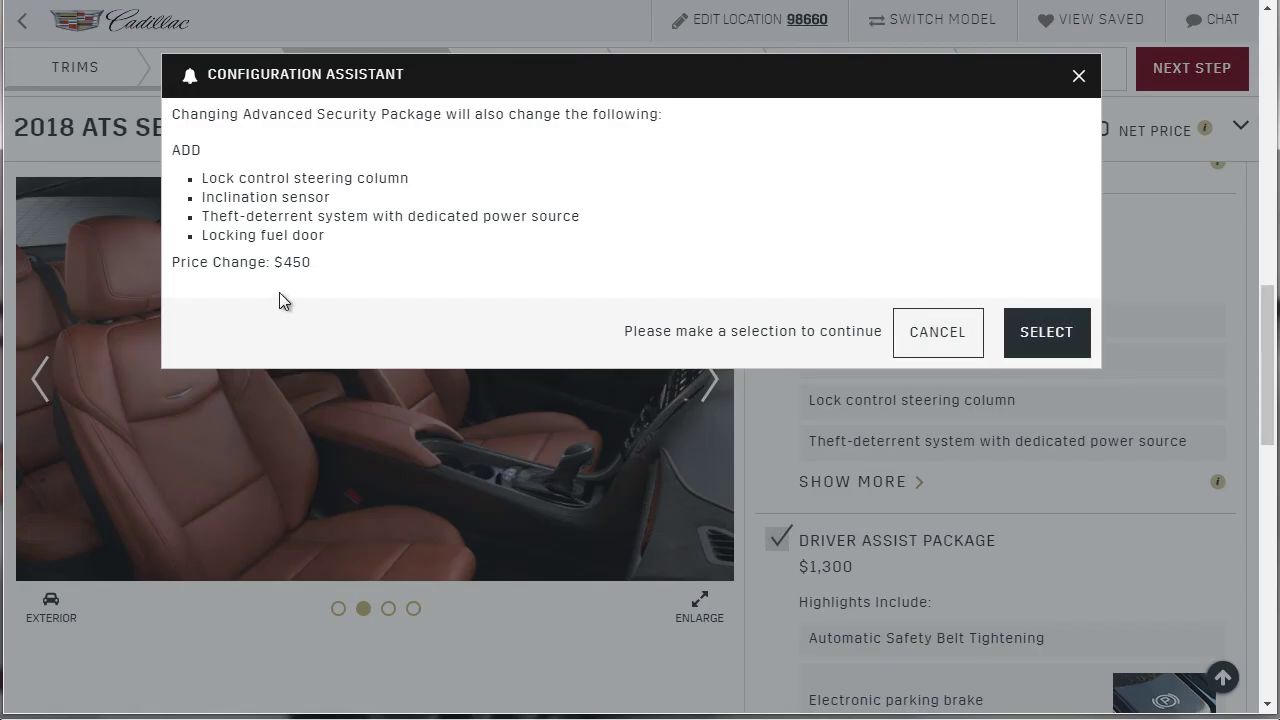
pyautogui.click(1041, 347)
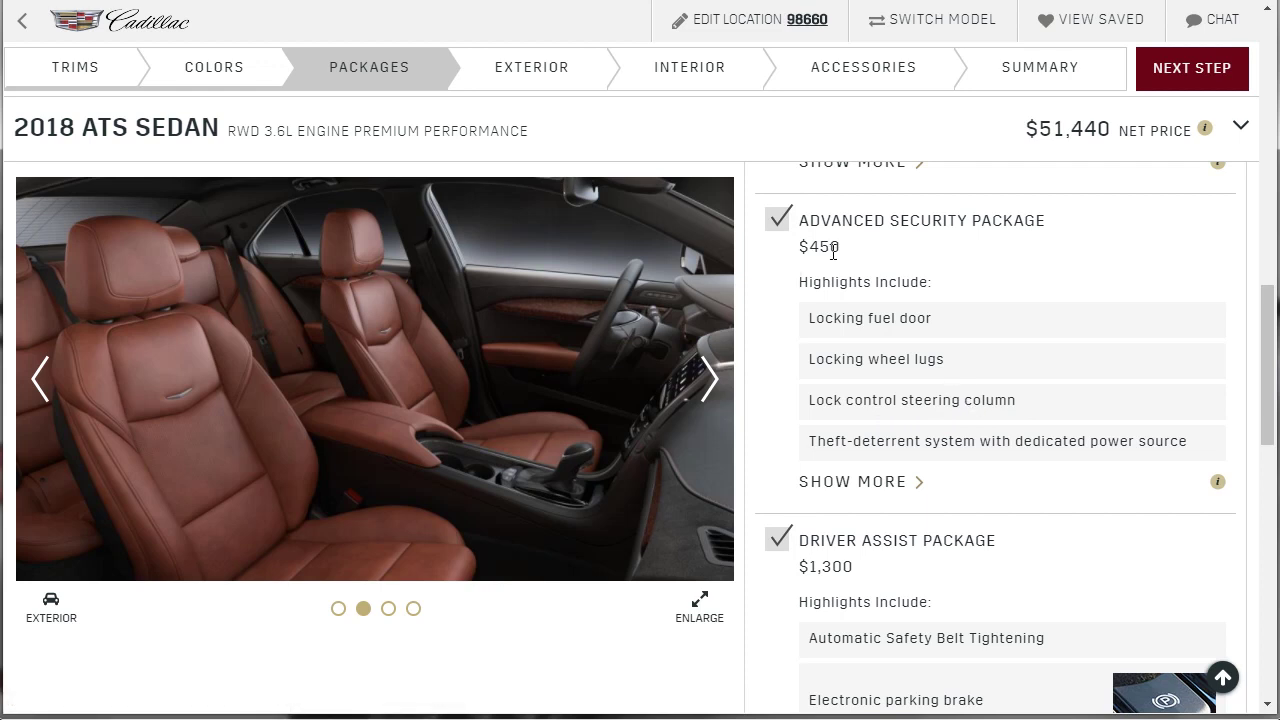
# Review the V-Sport Performance Suspension Upgrade Package details and add the package for $945
pyautogui.scroll(-2, 833, 252)
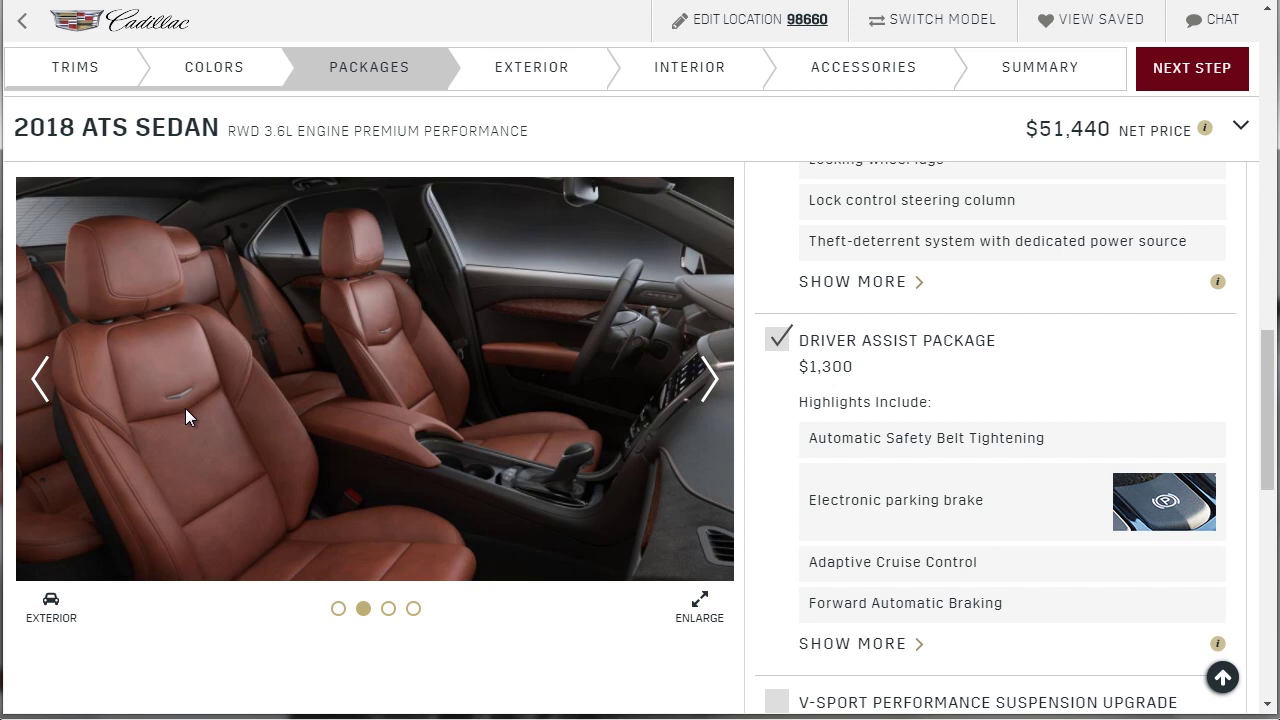
pyautogui.scroll(-4, 1014, 446)
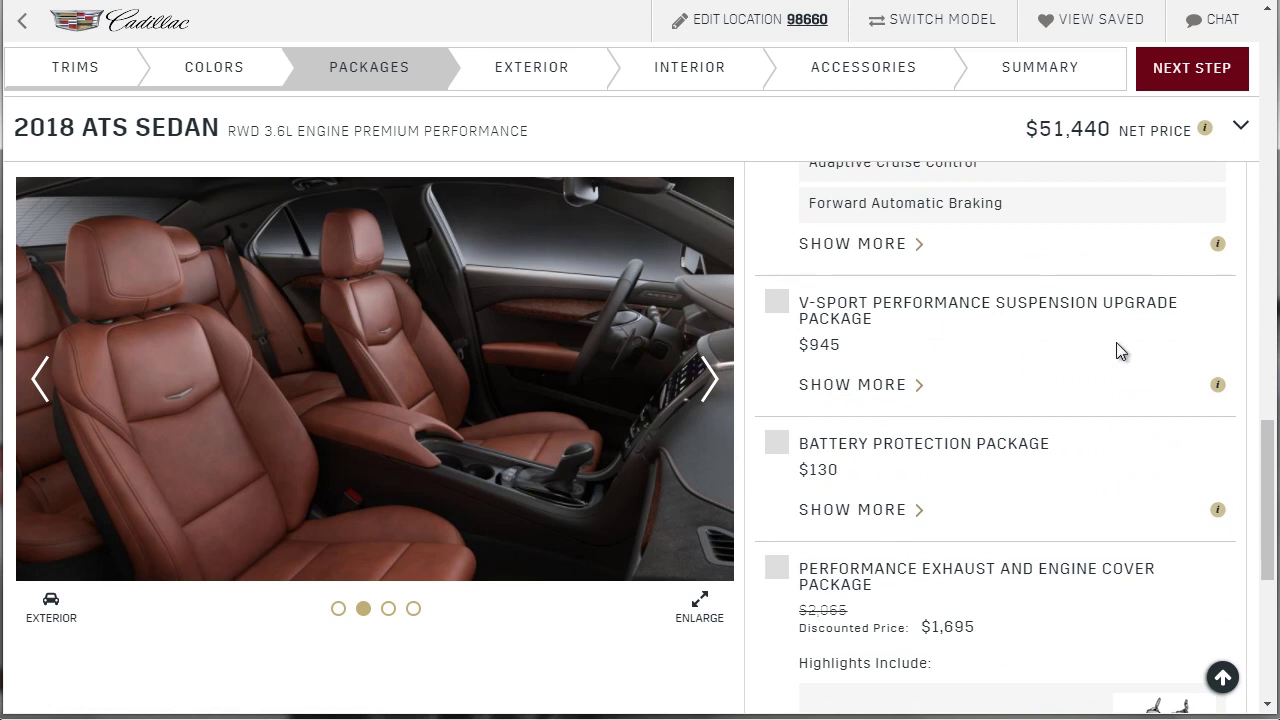
pyautogui.click(1217, 384)
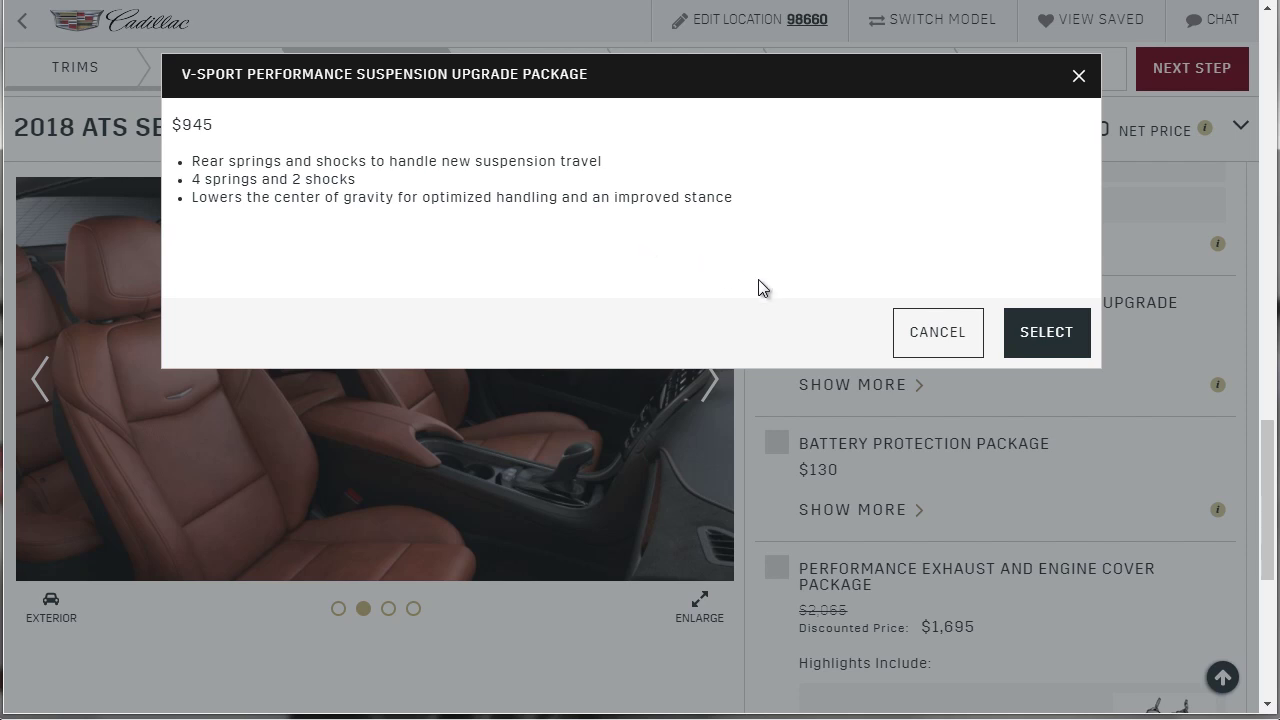
pyautogui.click(1030, 338)
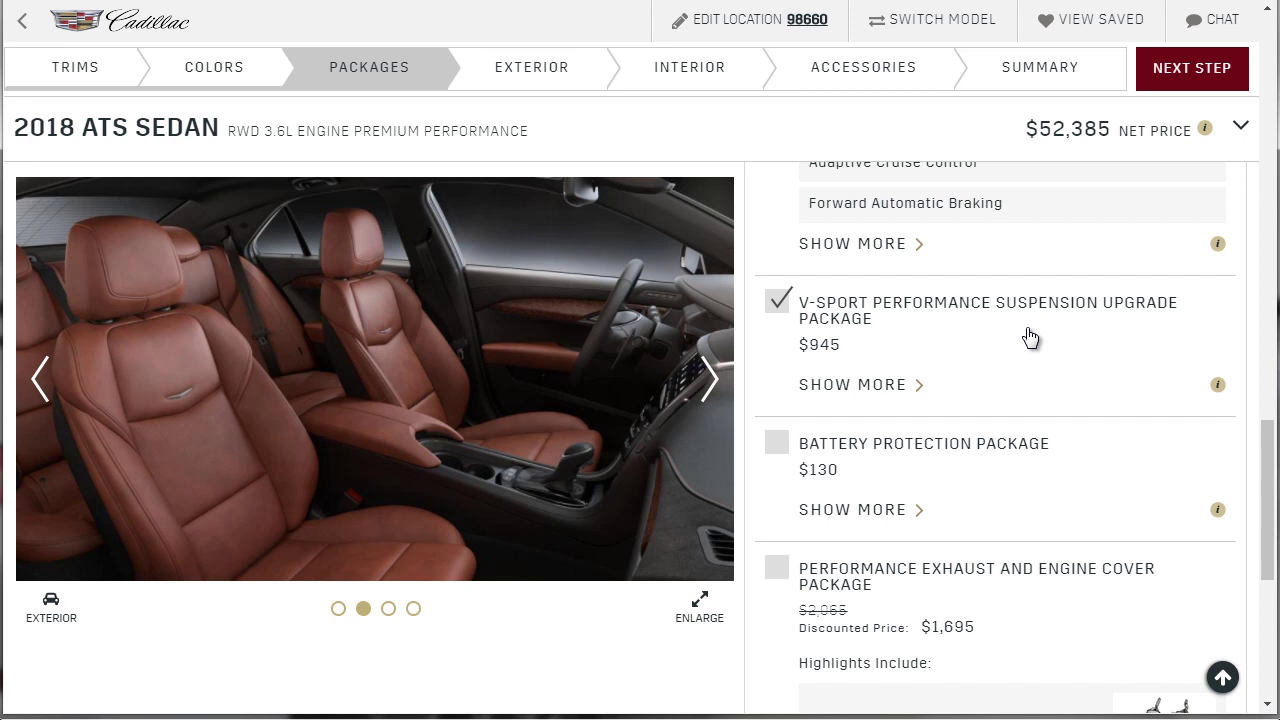
# Review the Battery Protection Package details and close them without adding the package
pyautogui.scroll(-2, 1030, 338)
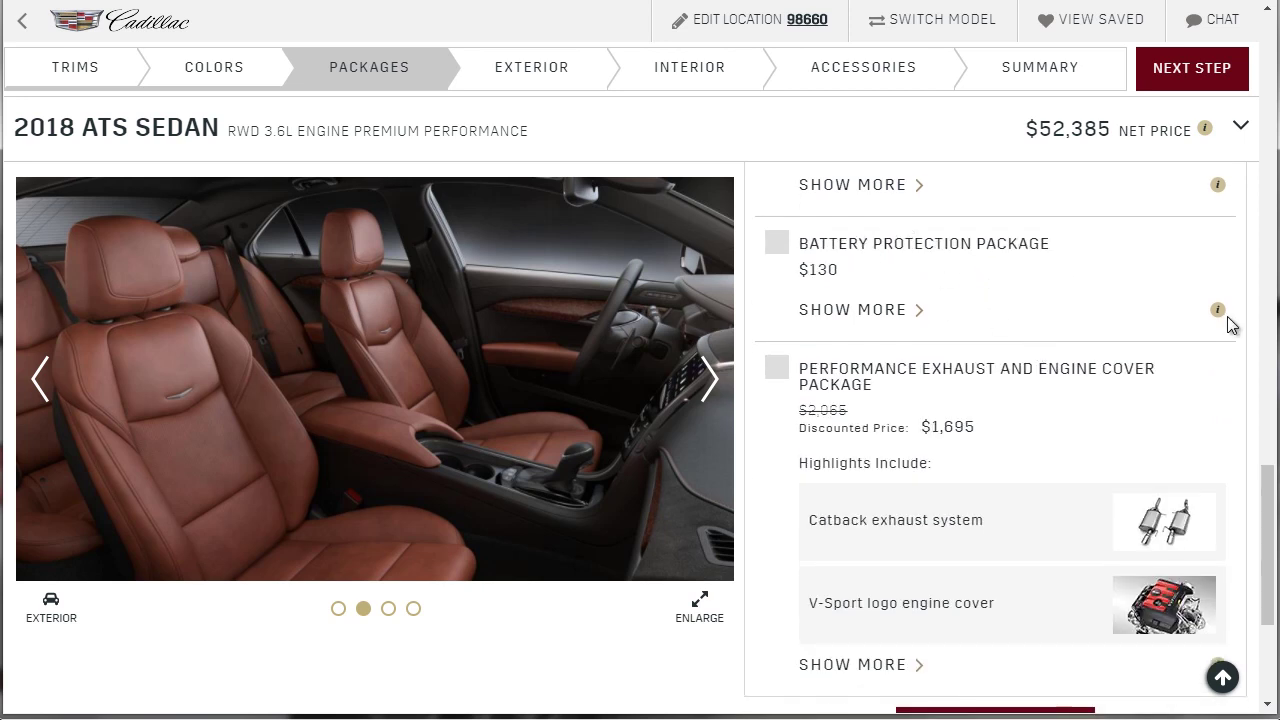
pyautogui.click(1217, 310)
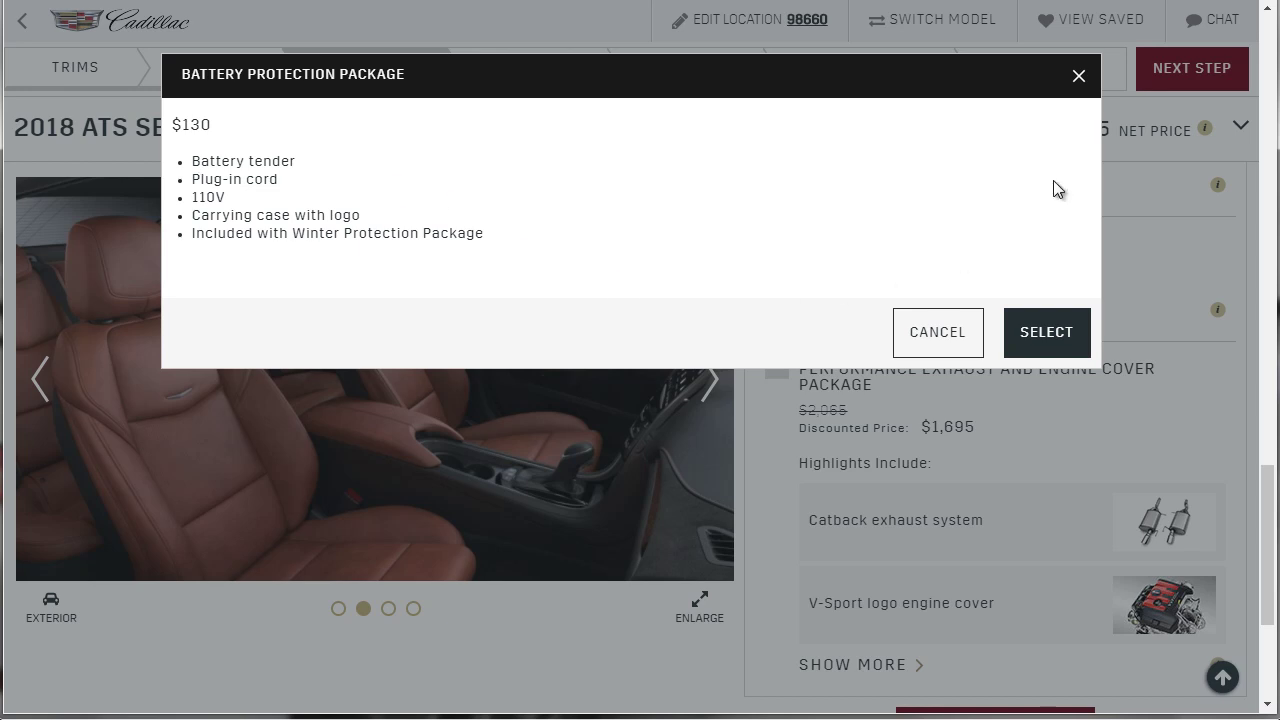
pyautogui.click(1079, 77)
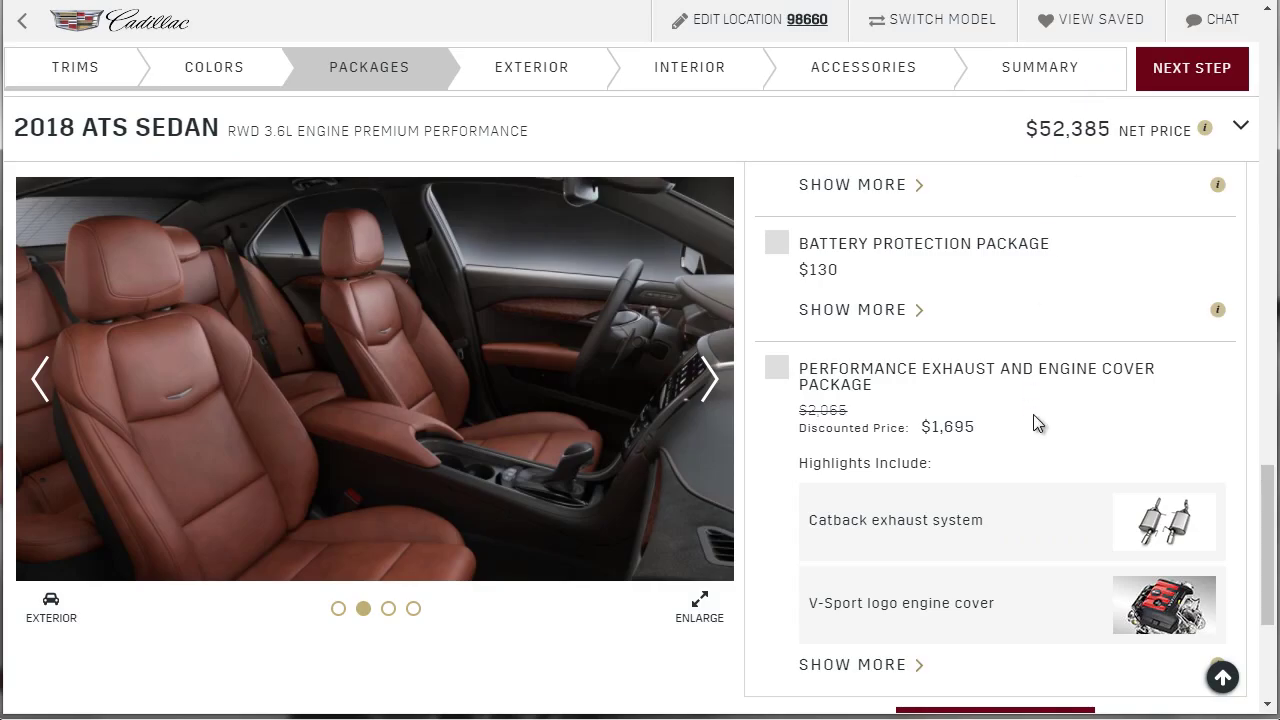
# Add the Performance Exhaust and Engine Cover Package at $1,695, accepting its V-Sport logo engine cover and catback exhaust system
pyautogui.scroll(-1, 1049, 416)
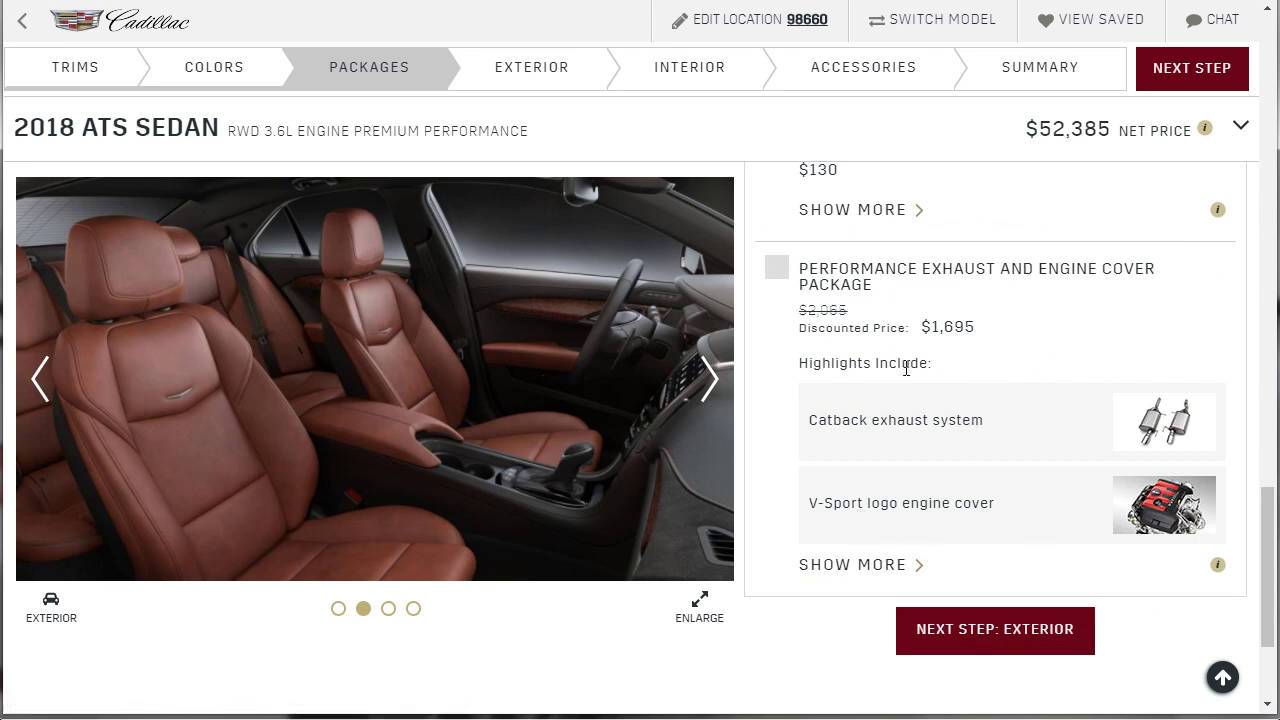
pyautogui.click(781, 276)
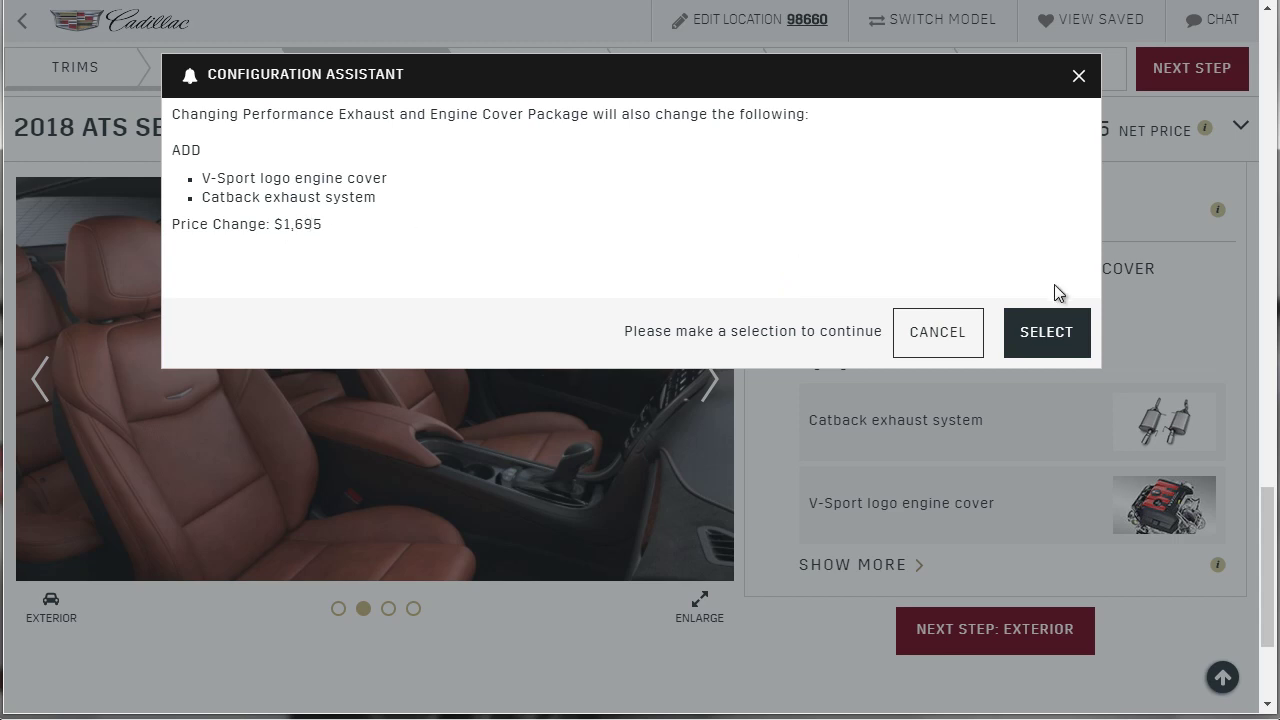
pyautogui.click(1066, 331)
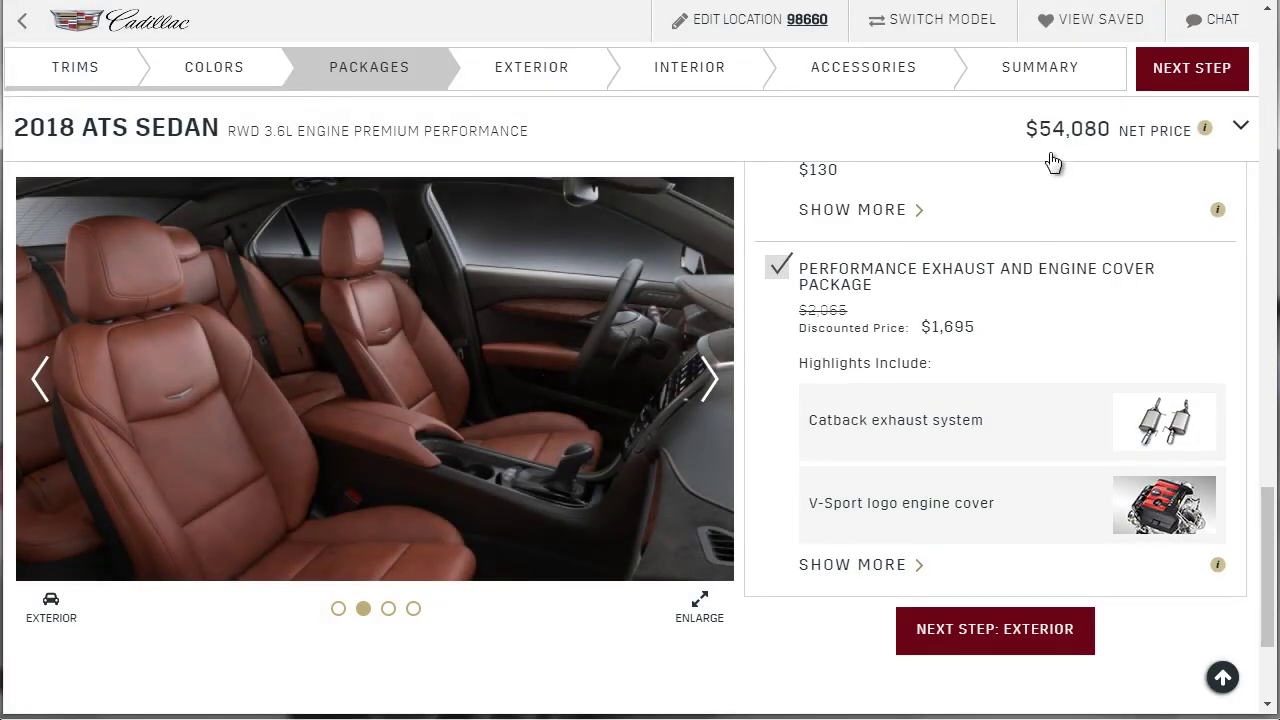
# Proceed from the packages to the exterior options and compare the available 18" and 19" wheels
pyautogui.scroll(-2, 1003, 375)
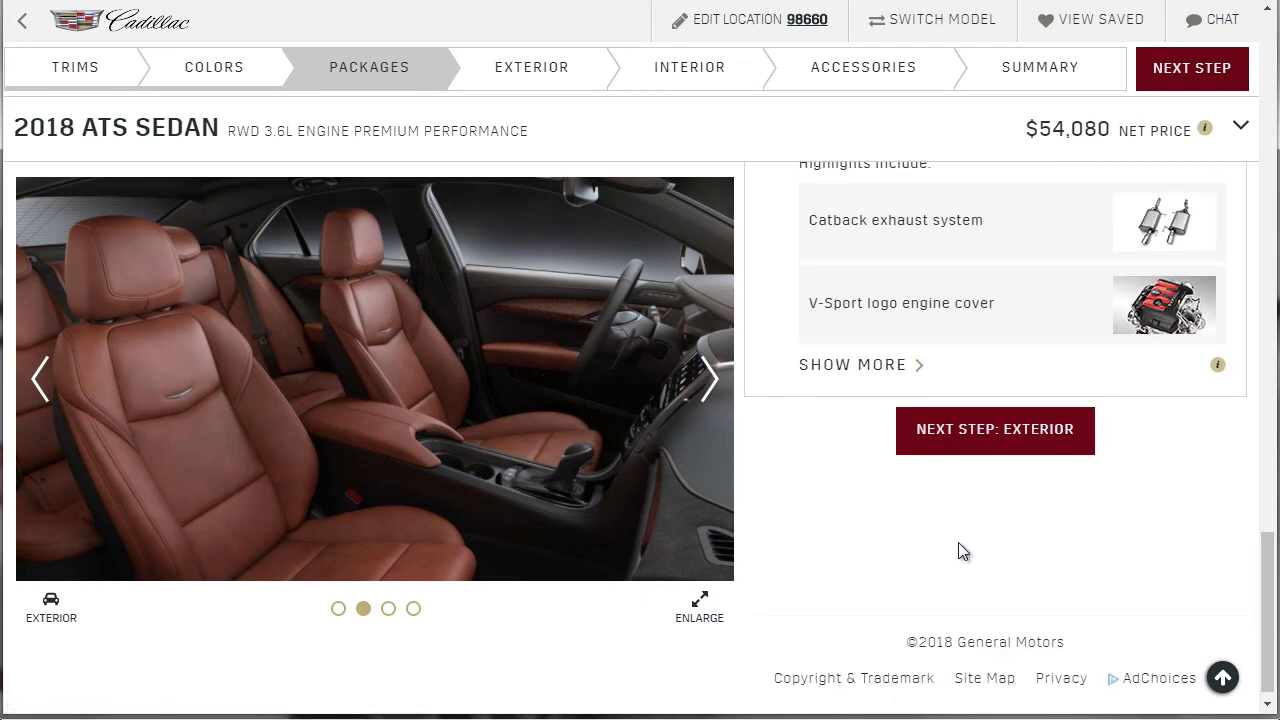
pyautogui.click(1003, 429)
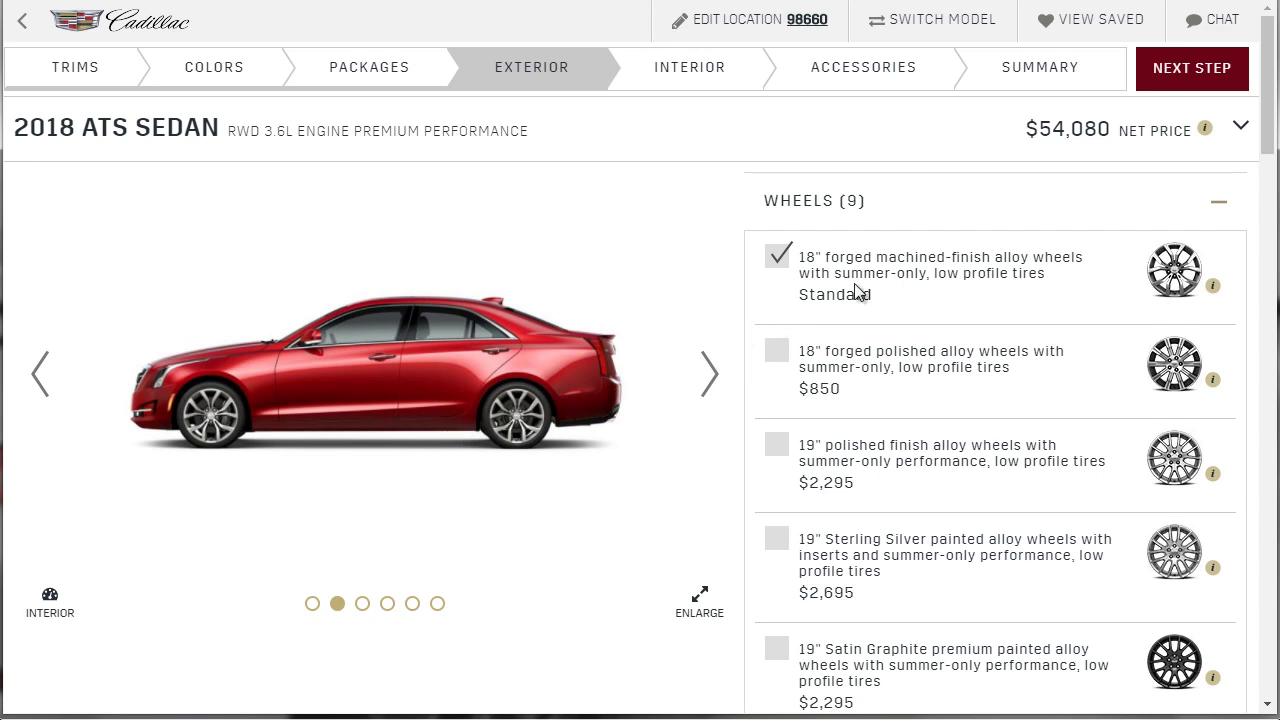
pyautogui.scroll(-4, 888, 317)
pyautogui.scroll(-3, 891, 318)
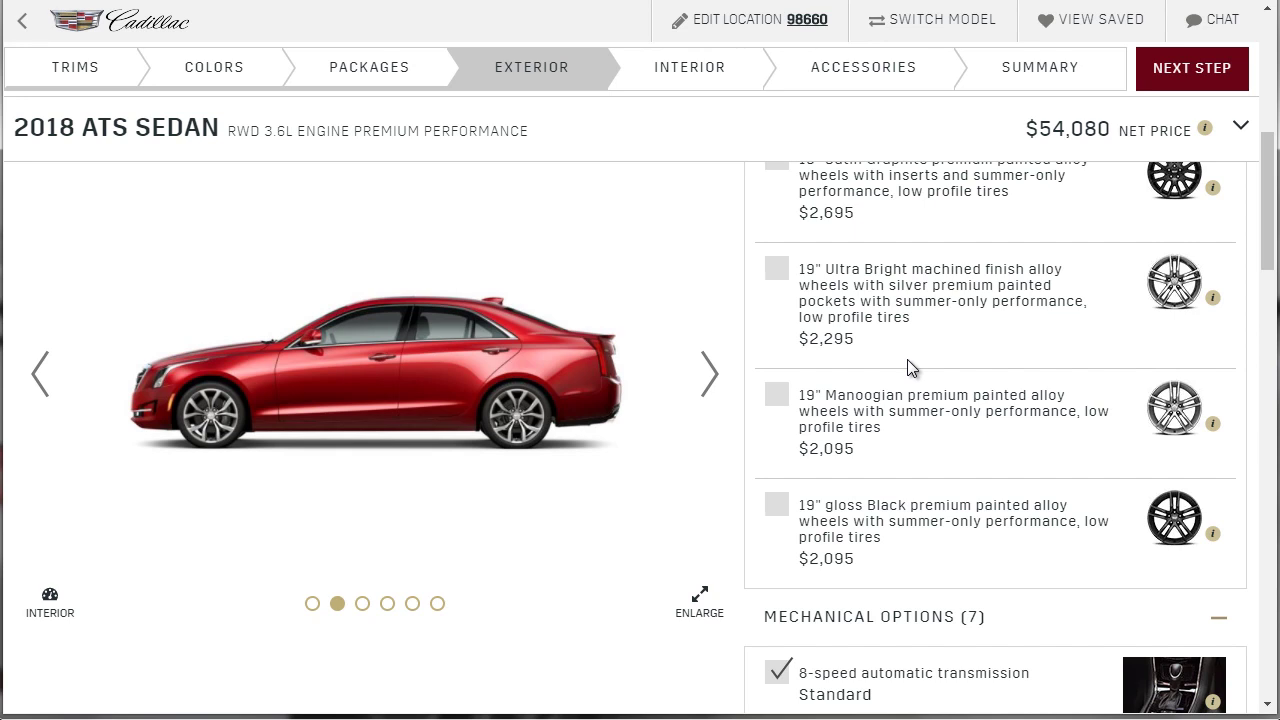
pyautogui.scroll(2, 860, 440)
pyautogui.scroll(5, 866, 440)
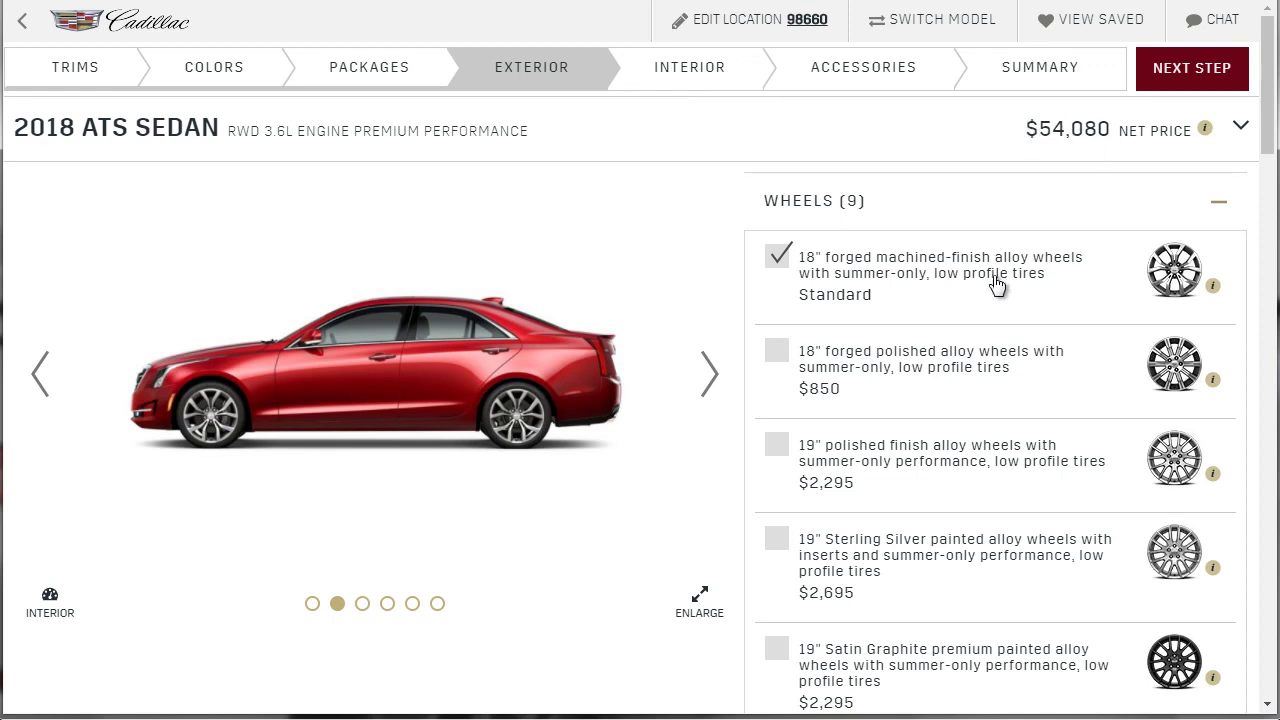
pyautogui.scroll(-1, 996, 286)
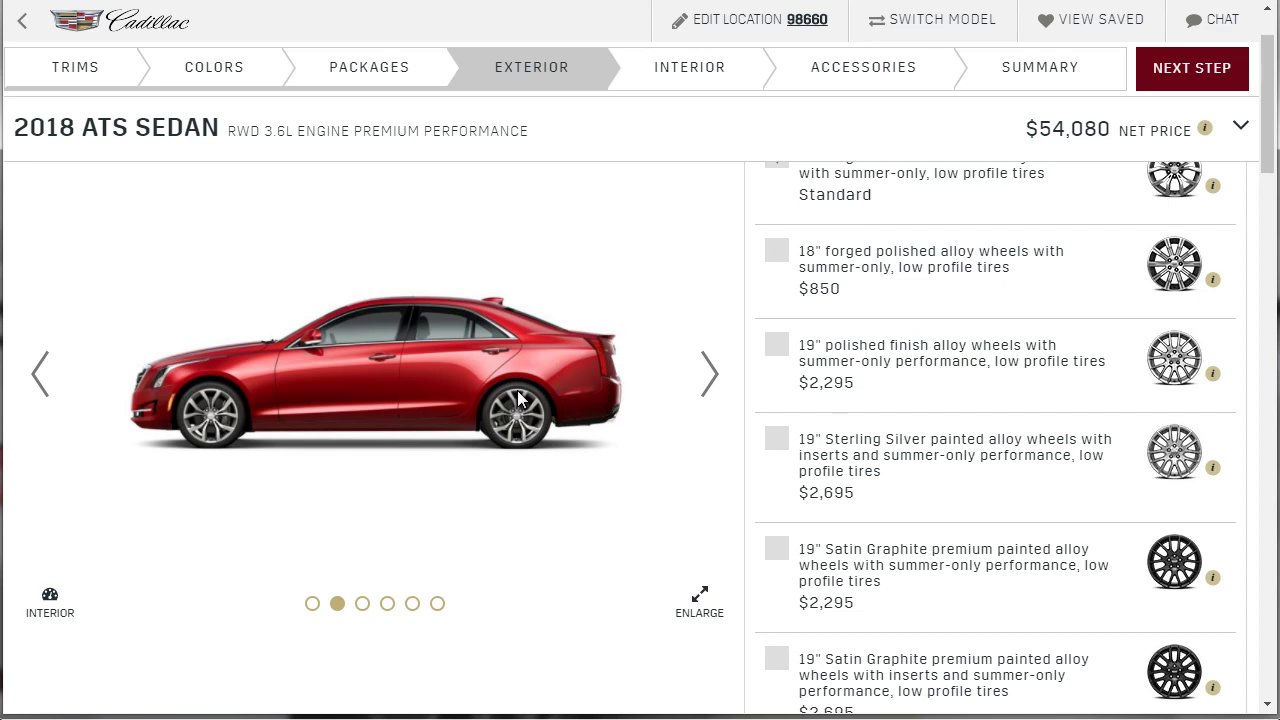
# Review the mechanical options, including the engine cover, engine block heater, brake upgrade package, parking brake and exhaust system
pyautogui.scroll(-9, 911, 374)
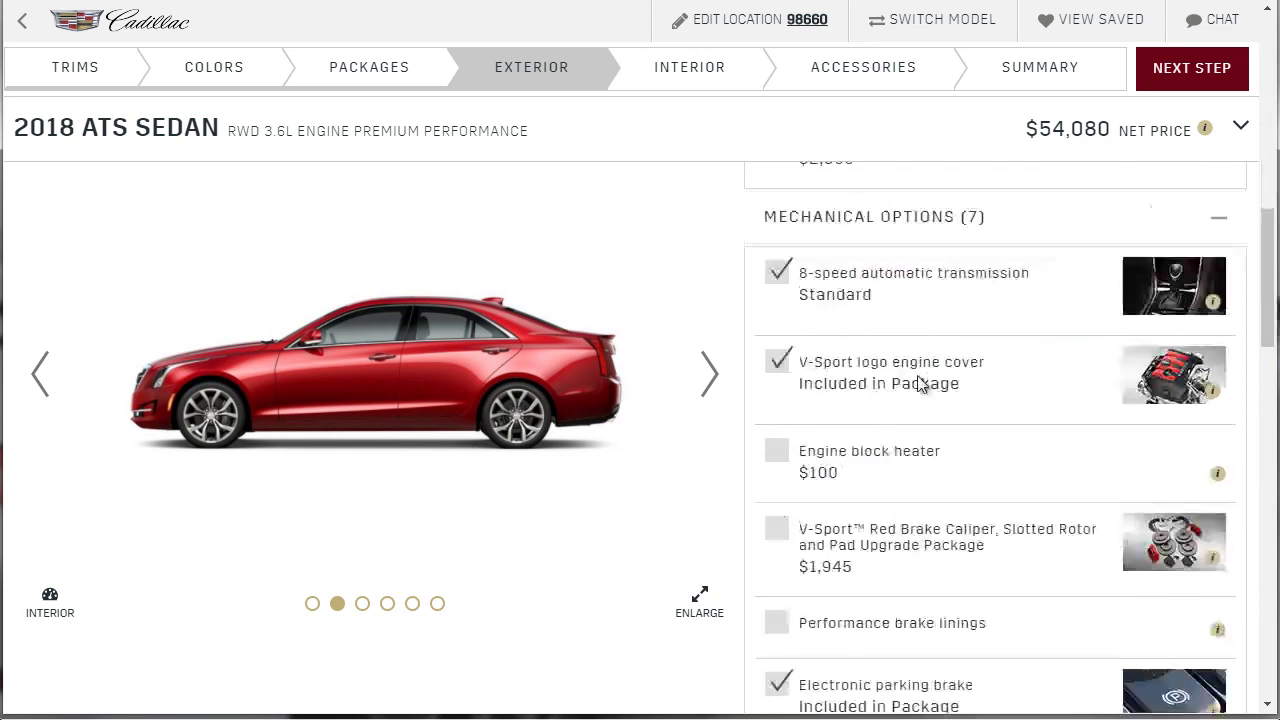
pyautogui.scroll(-2, 866, 388)
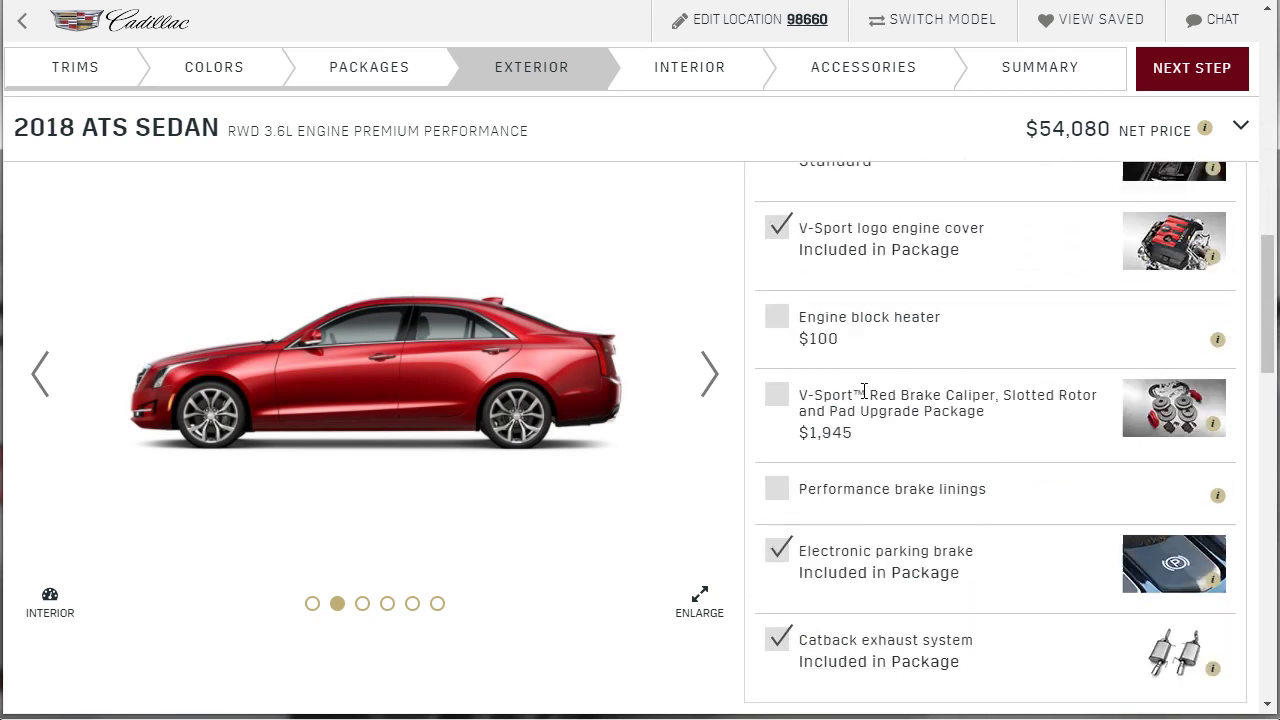
pyautogui.scroll(2, 878, 364)
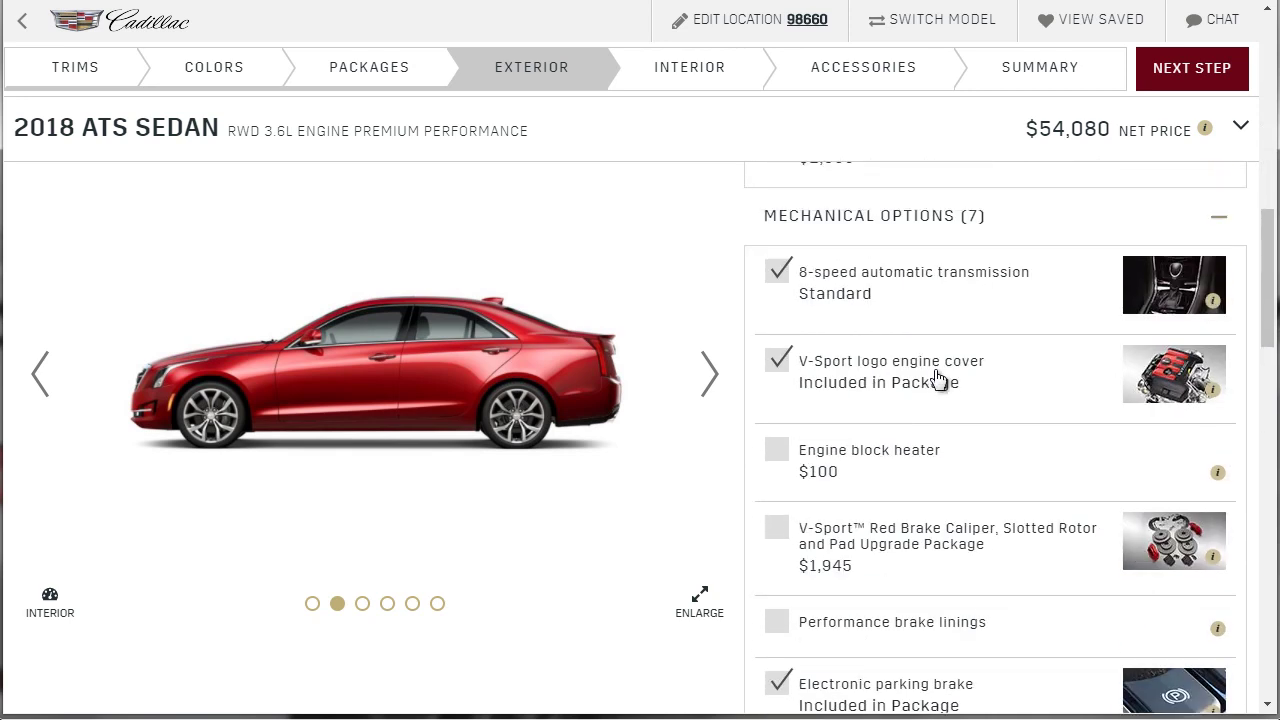
pyautogui.scroll(-1, 892, 315)
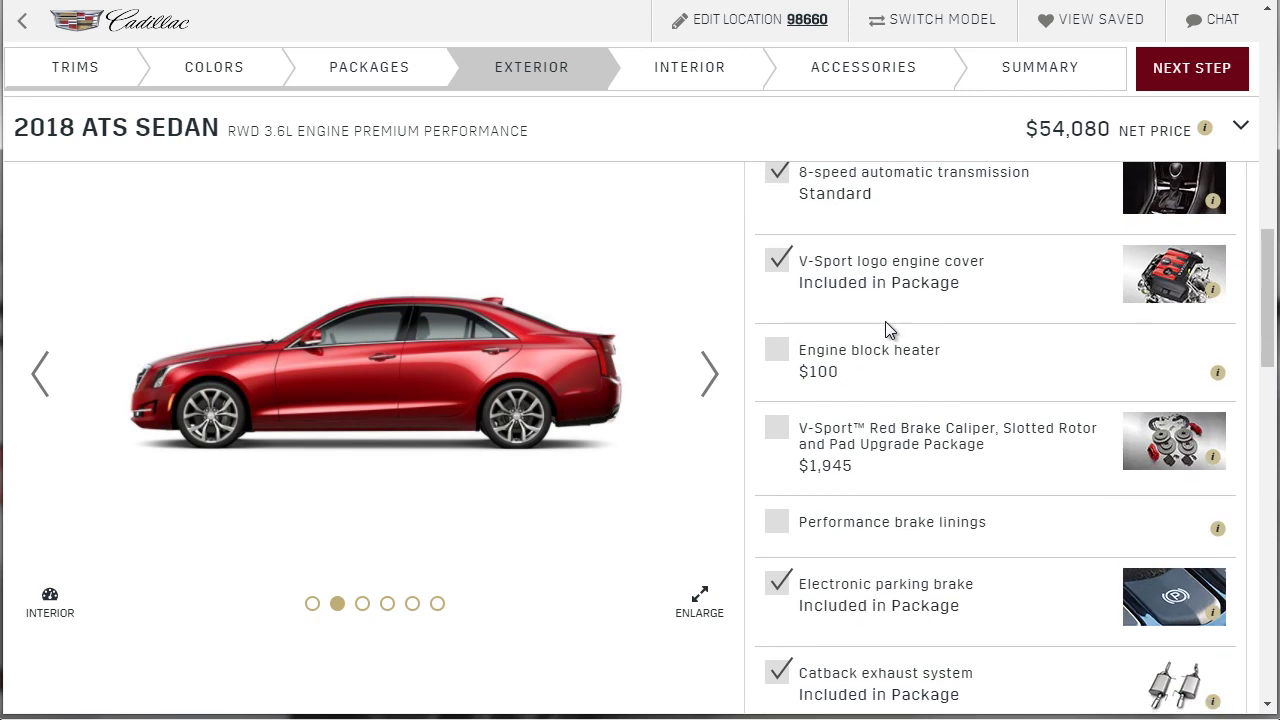
pyautogui.scroll(-1, 854, 380)
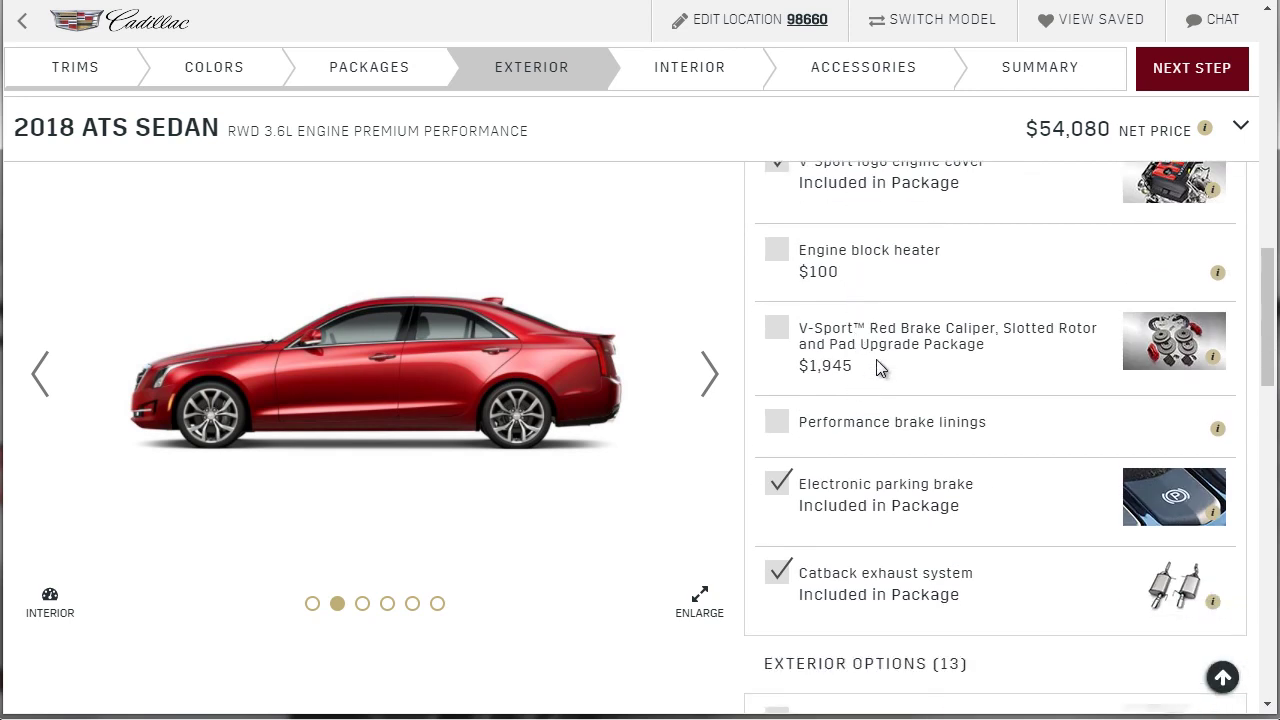
pyautogui.scroll(-1, 878, 365)
pyautogui.scroll(-1, 969, 347)
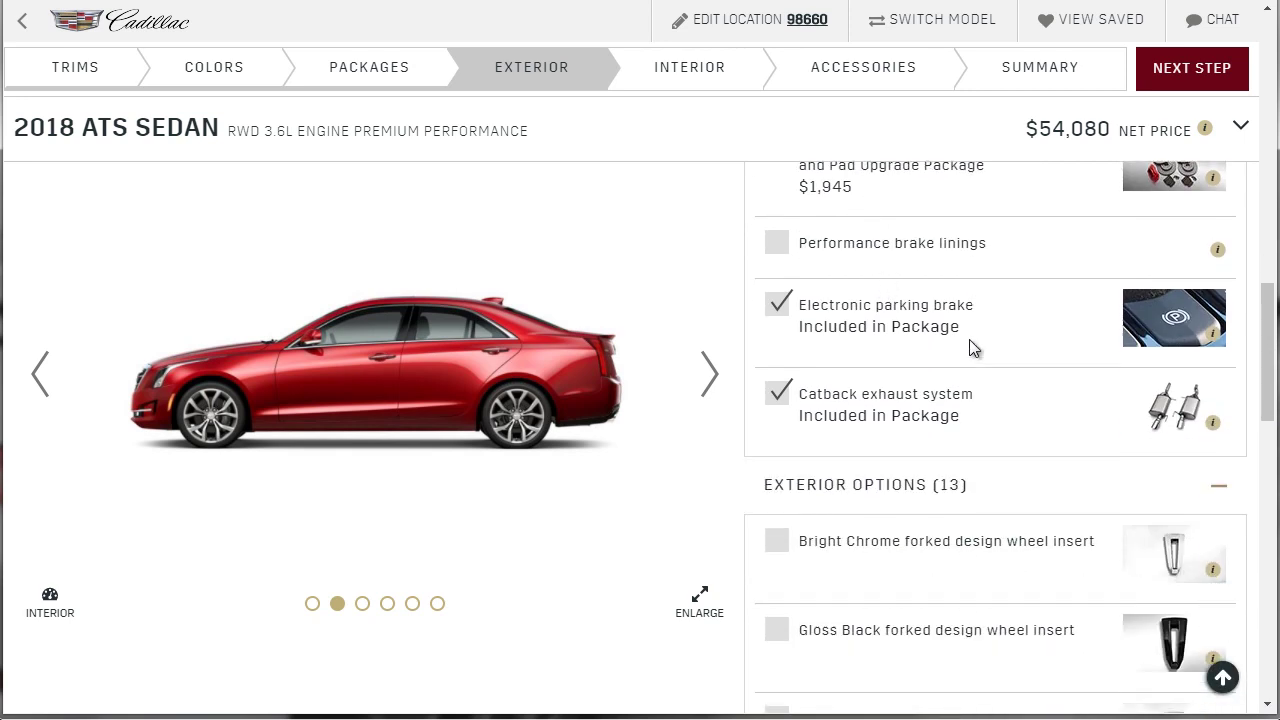
pyautogui.scroll(-2, 969, 340)
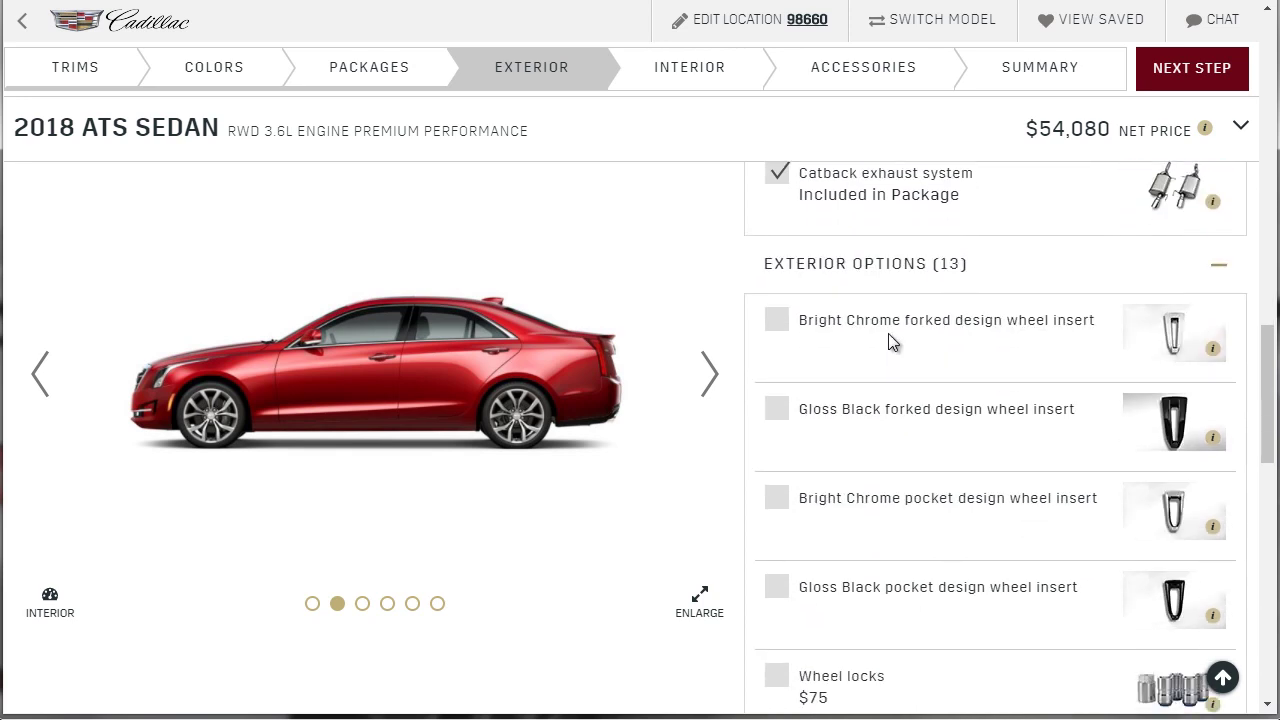
# Add the V-Series body-color rear spoiler at $665 and the V-Sport logo sill plates at $110 from the exterior options
pyautogui.scroll(-1, 1048, 346)
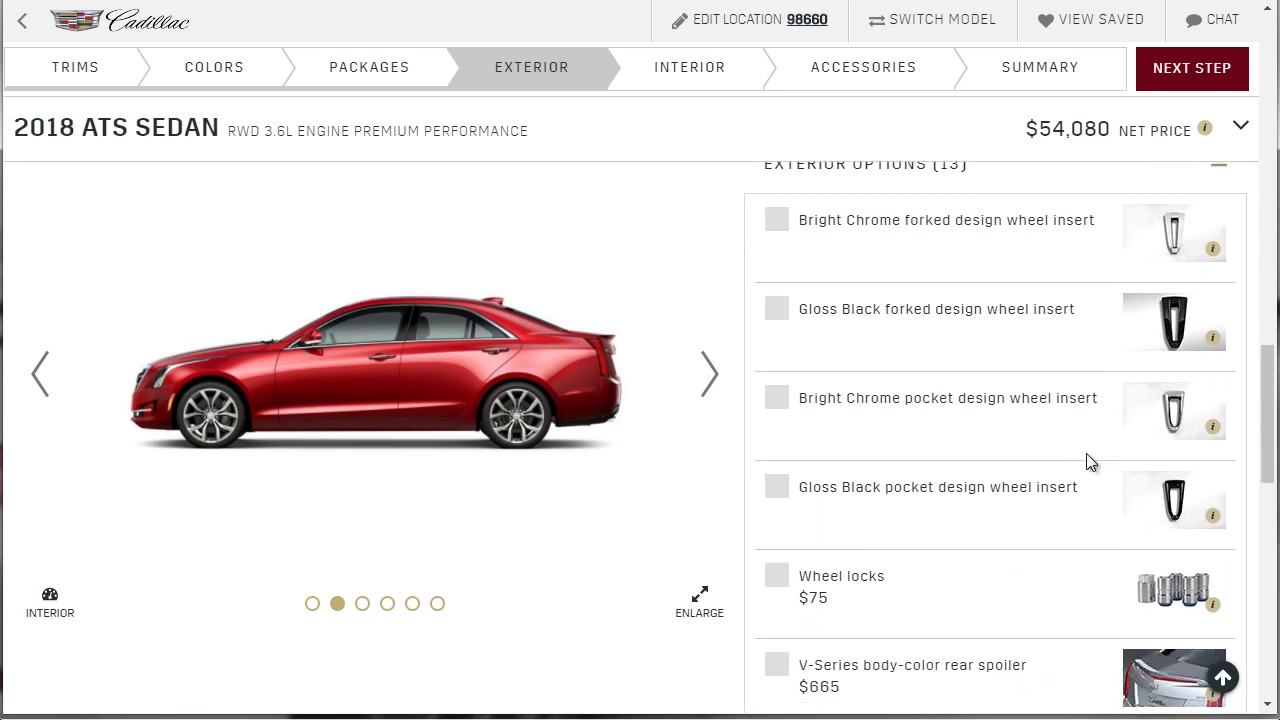
pyautogui.scroll(-1, 1072, 457)
pyautogui.scroll(-1, 1071, 458)
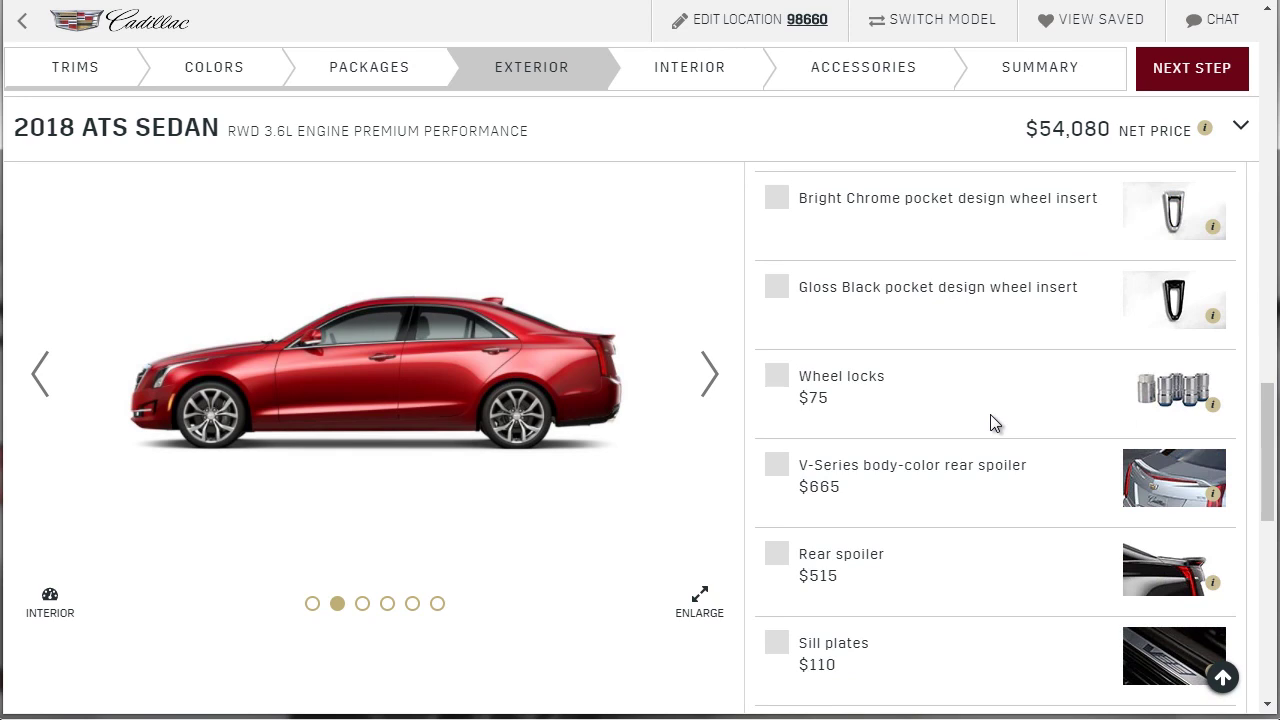
pyautogui.scroll(2, 990, 414)
pyautogui.scroll(-3, 990, 414)
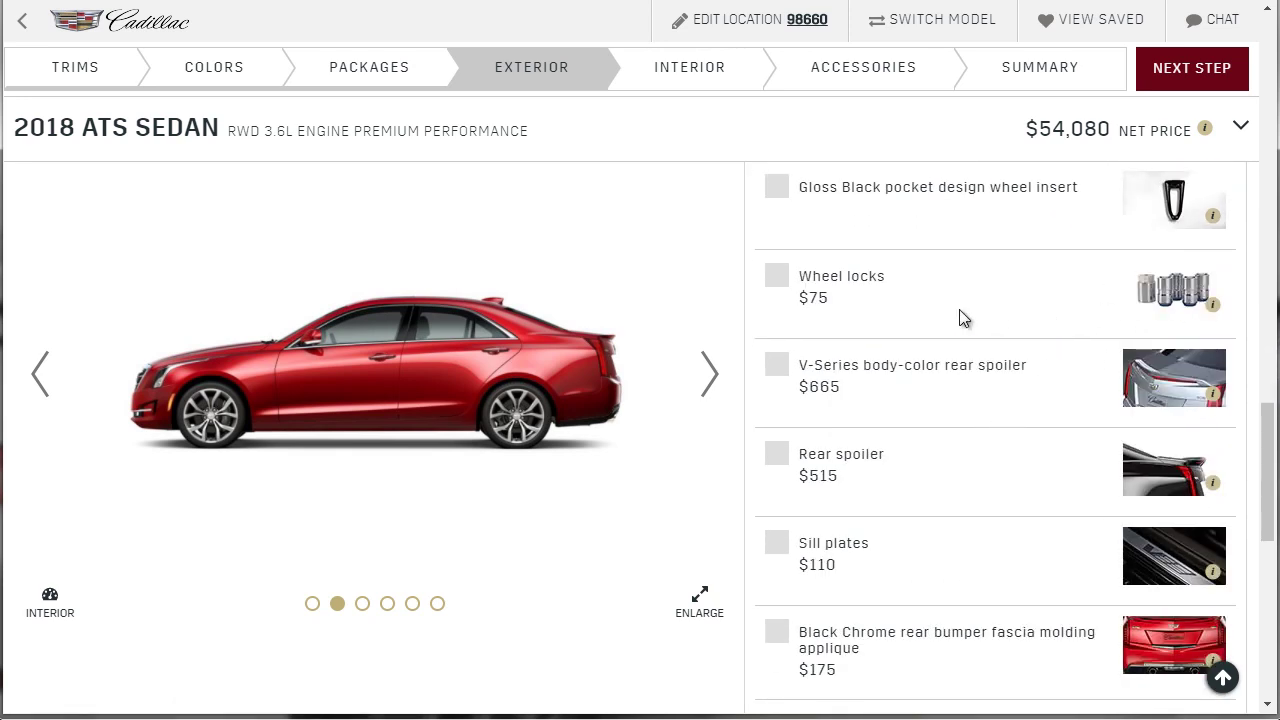
pyautogui.scroll(-1, 957, 318)
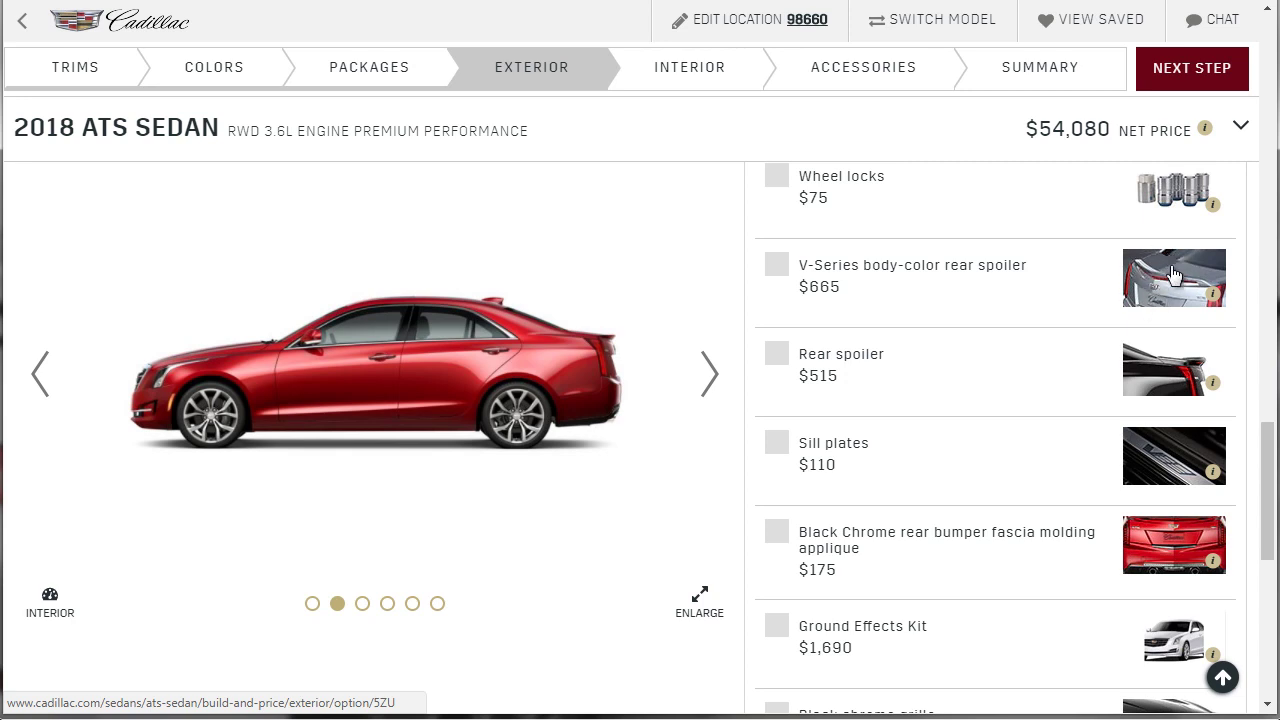
pyautogui.click(775, 267)
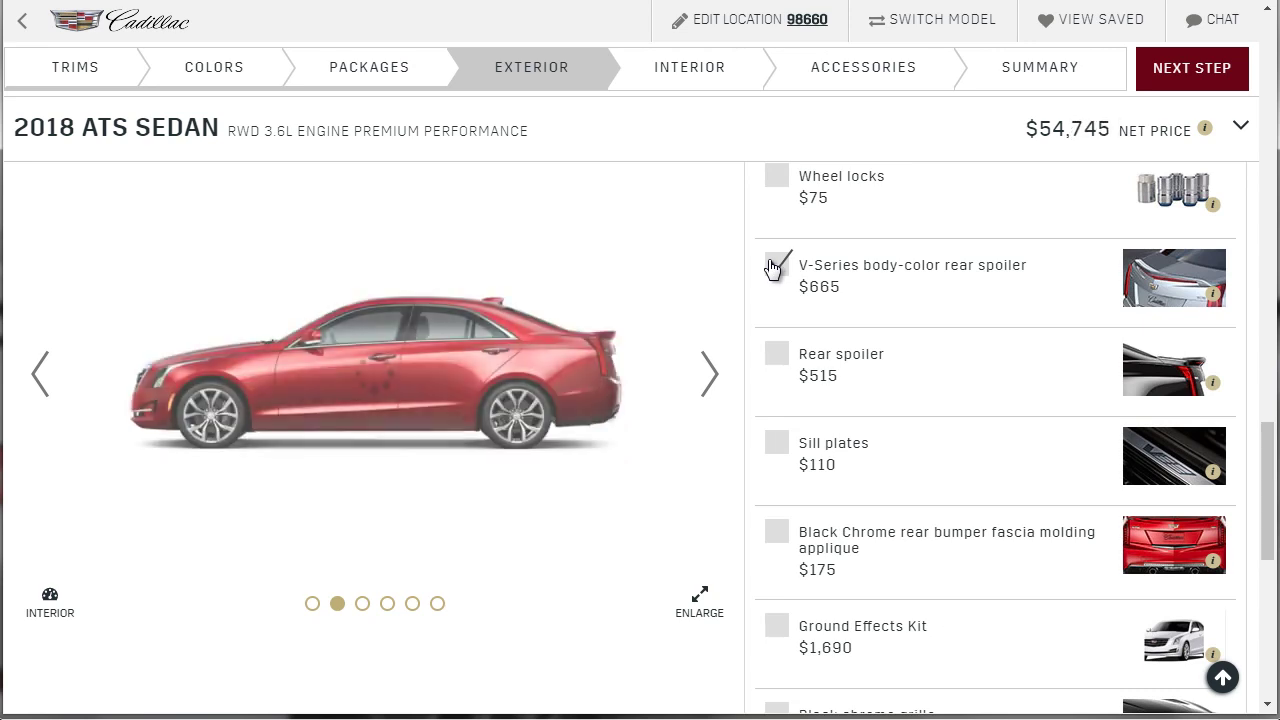
pyautogui.click(1176, 472)
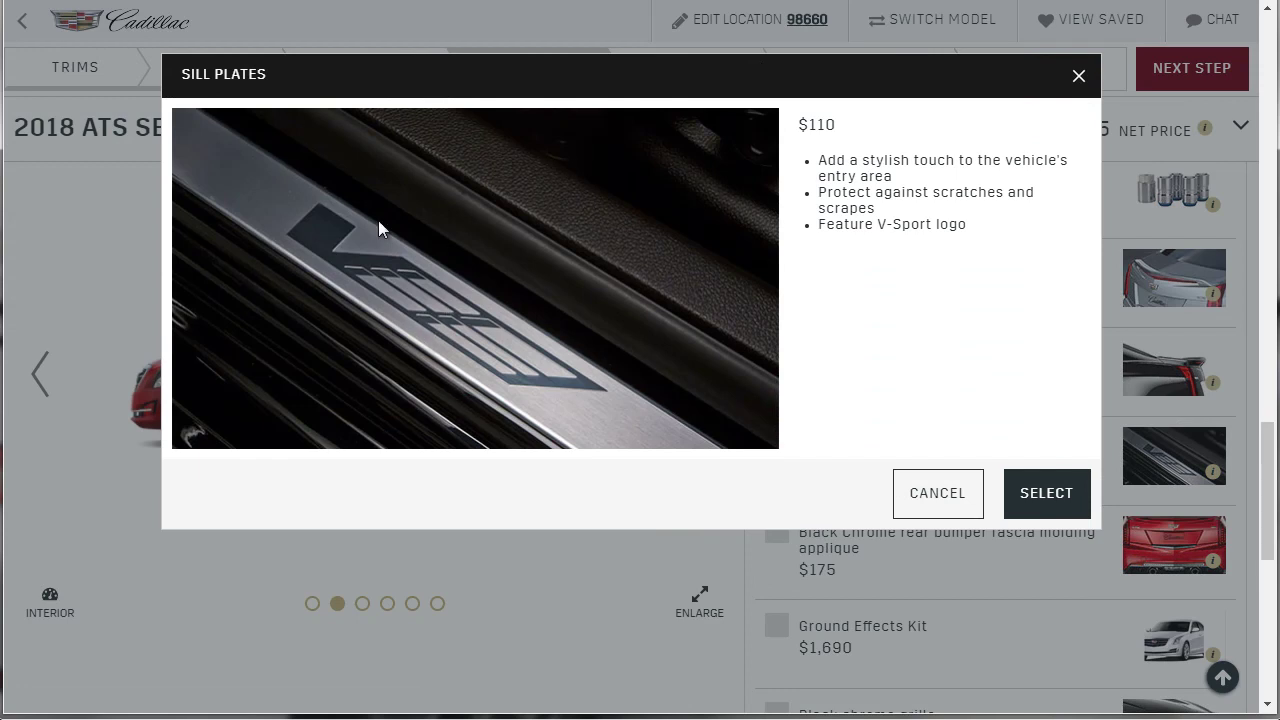
pyautogui.click(1049, 502)
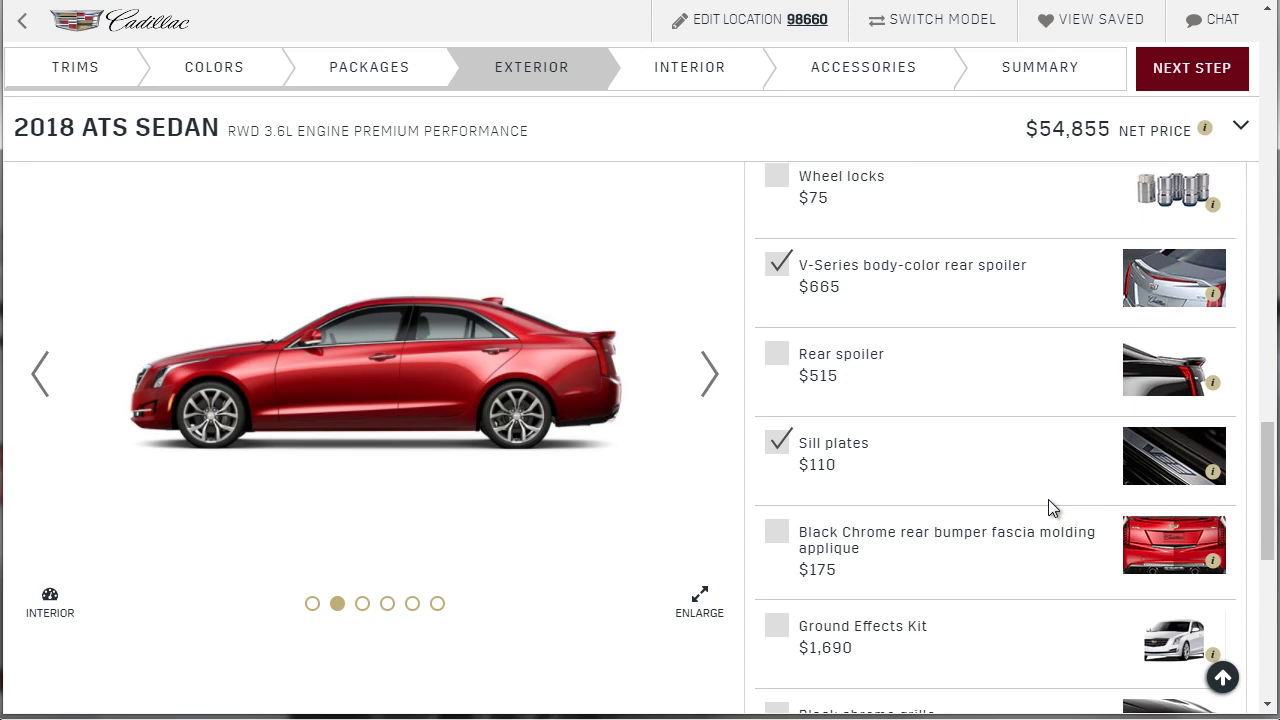
# Review the remaining exterior and safety options without adding any, and proceed to the interior options
pyautogui.scroll(-1, 1050, 508)
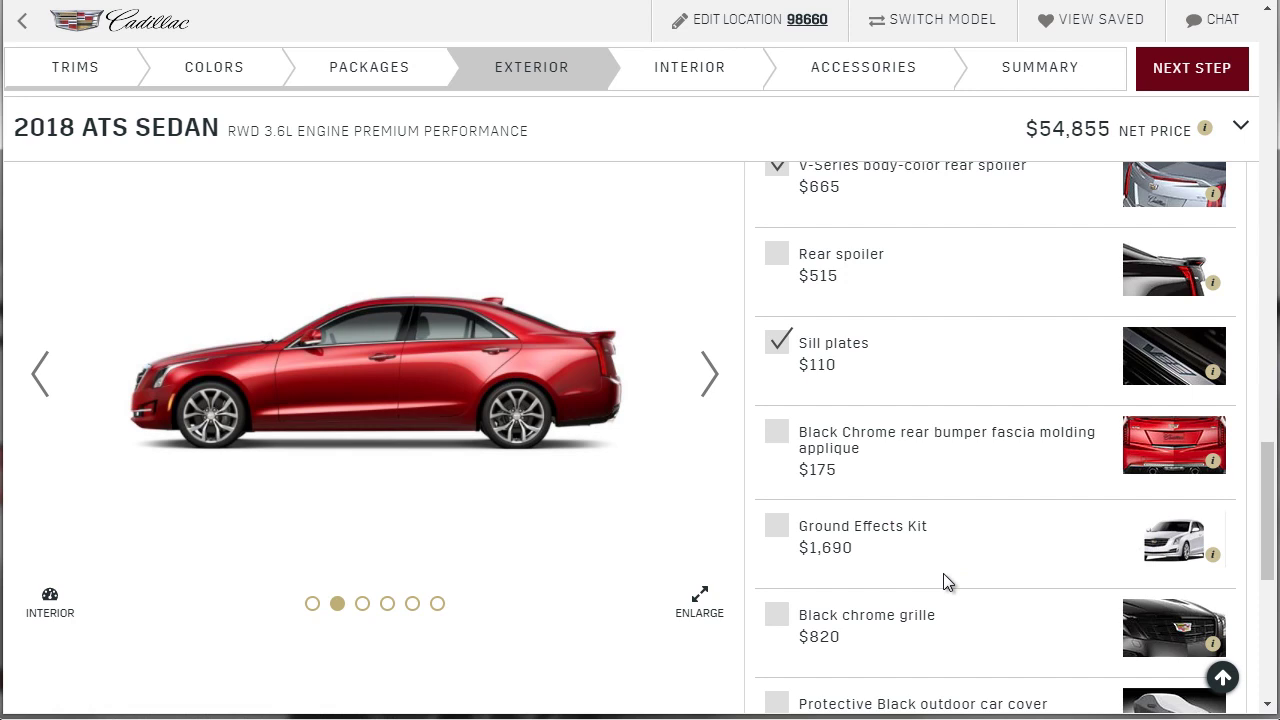
pyautogui.scroll(1, 943, 573)
pyautogui.scroll(-1, 943, 573)
pyautogui.scroll(-1, 943, 582)
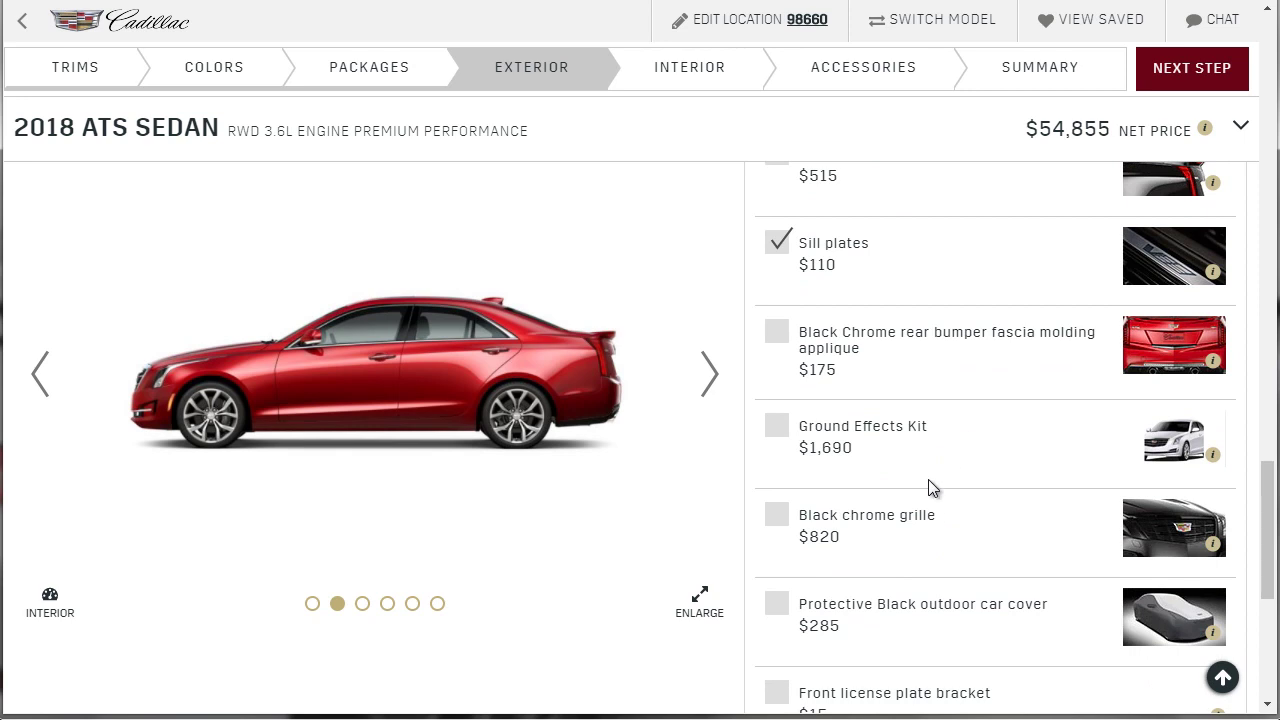
pyautogui.scroll(-1, 926, 510)
pyautogui.scroll(-1, 846, 512)
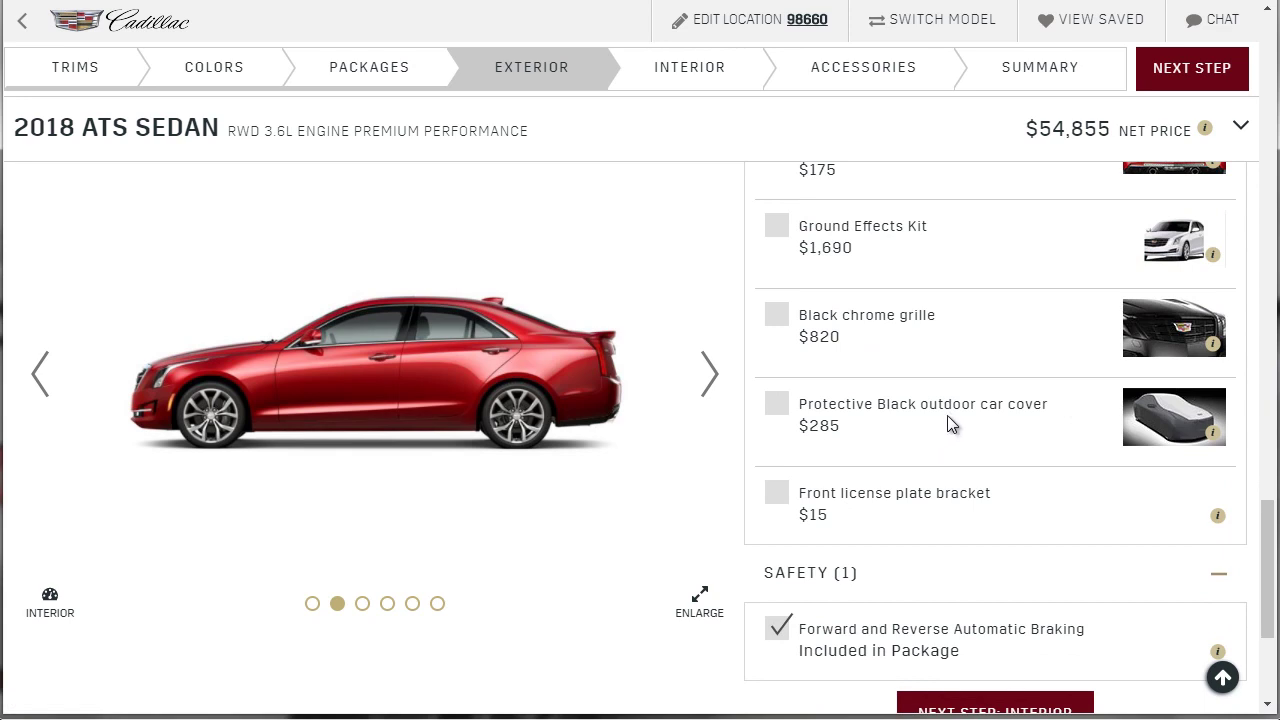
pyautogui.scroll(-1, 948, 415)
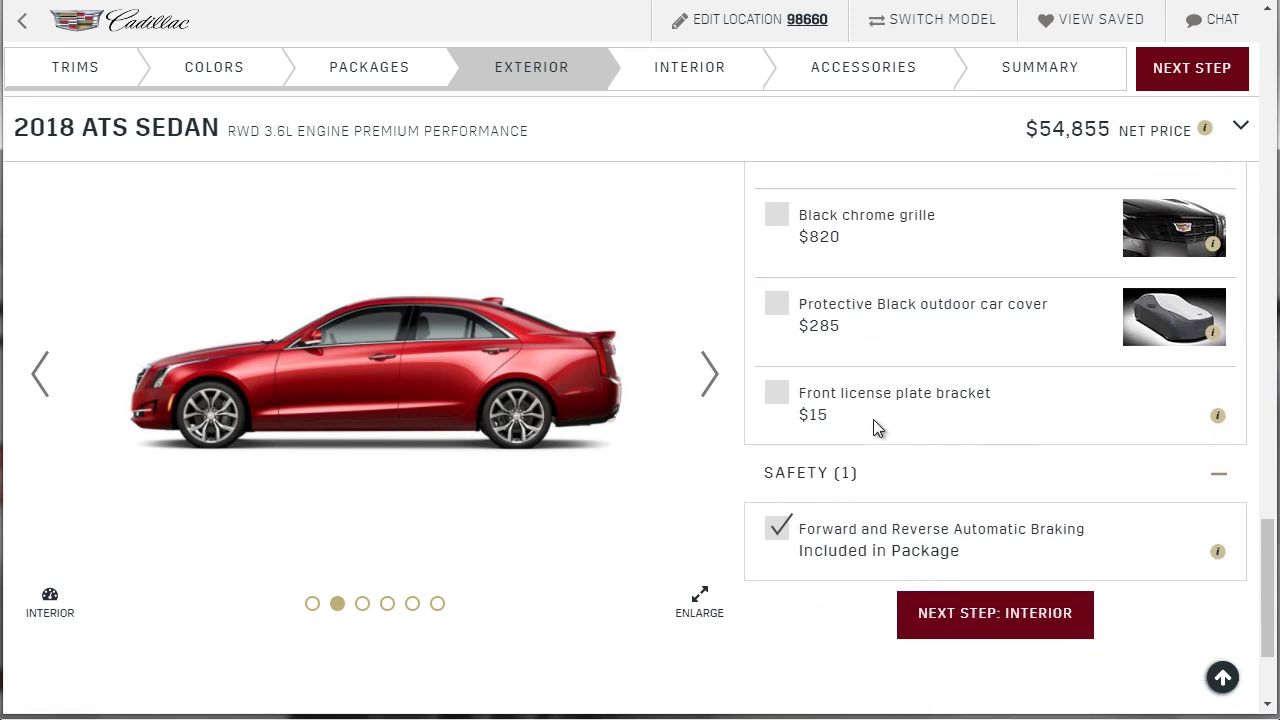
pyautogui.scroll(-2, 873, 427)
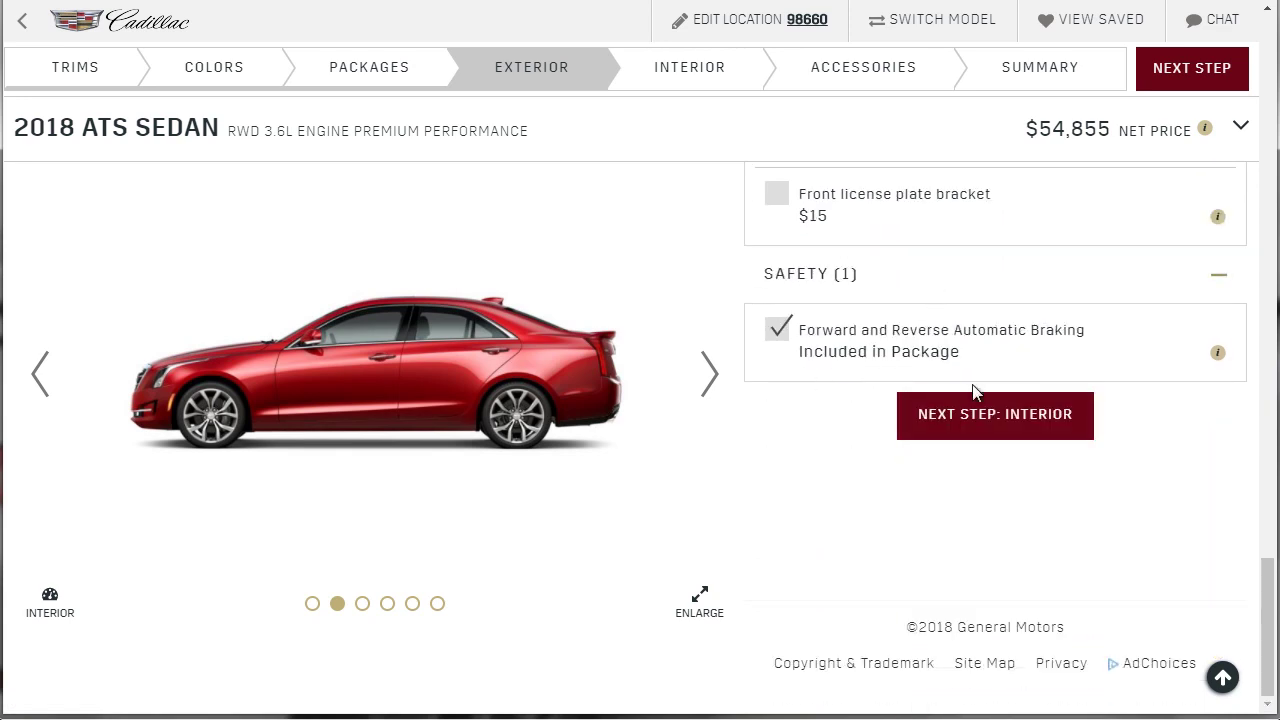
pyautogui.click(981, 414)
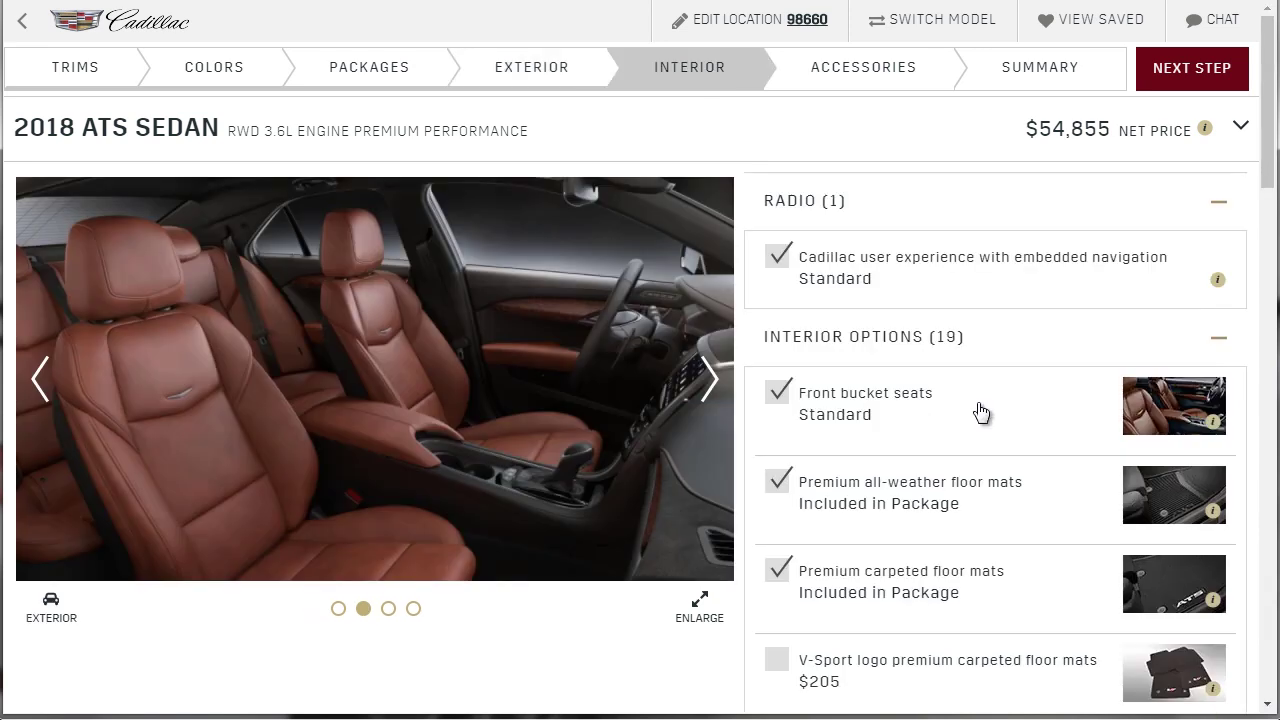
# Add the Black sueded microfiber steering wheel, accepting the matching microfiber shifter for a total price change of $595
pyautogui.scroll(-2, 981, 412)
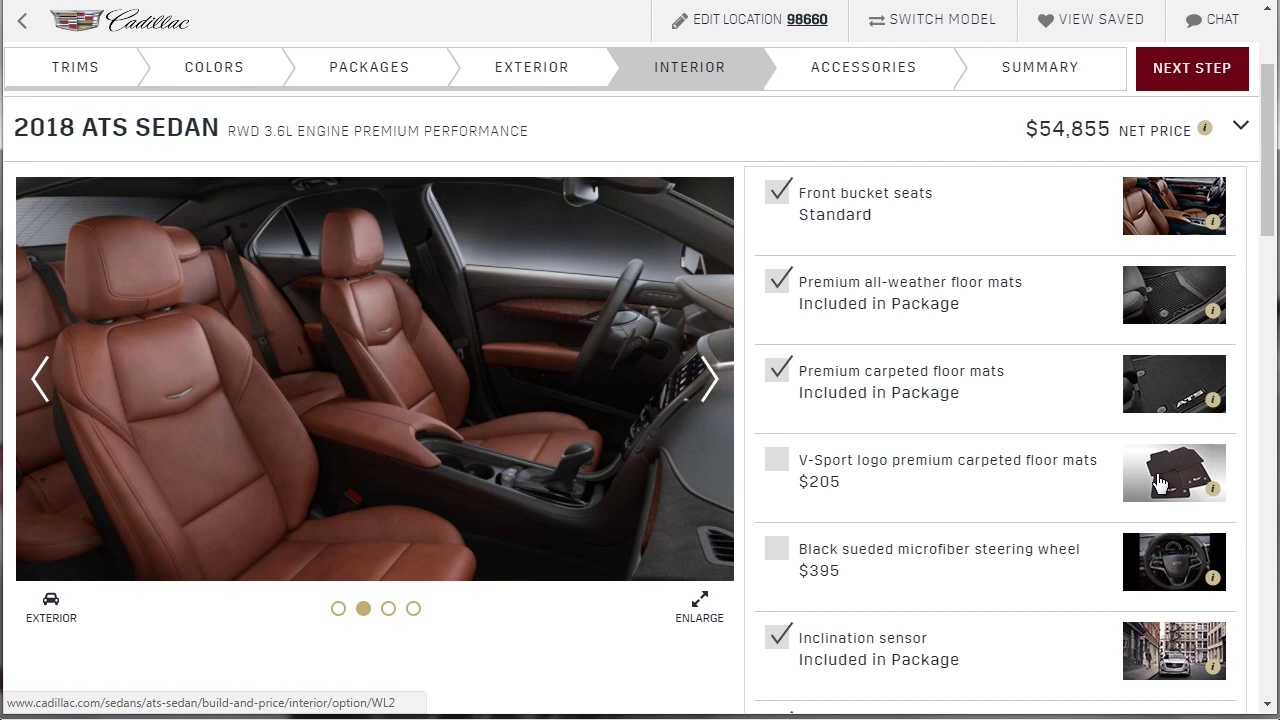
pyautogui.click(1160, 567)
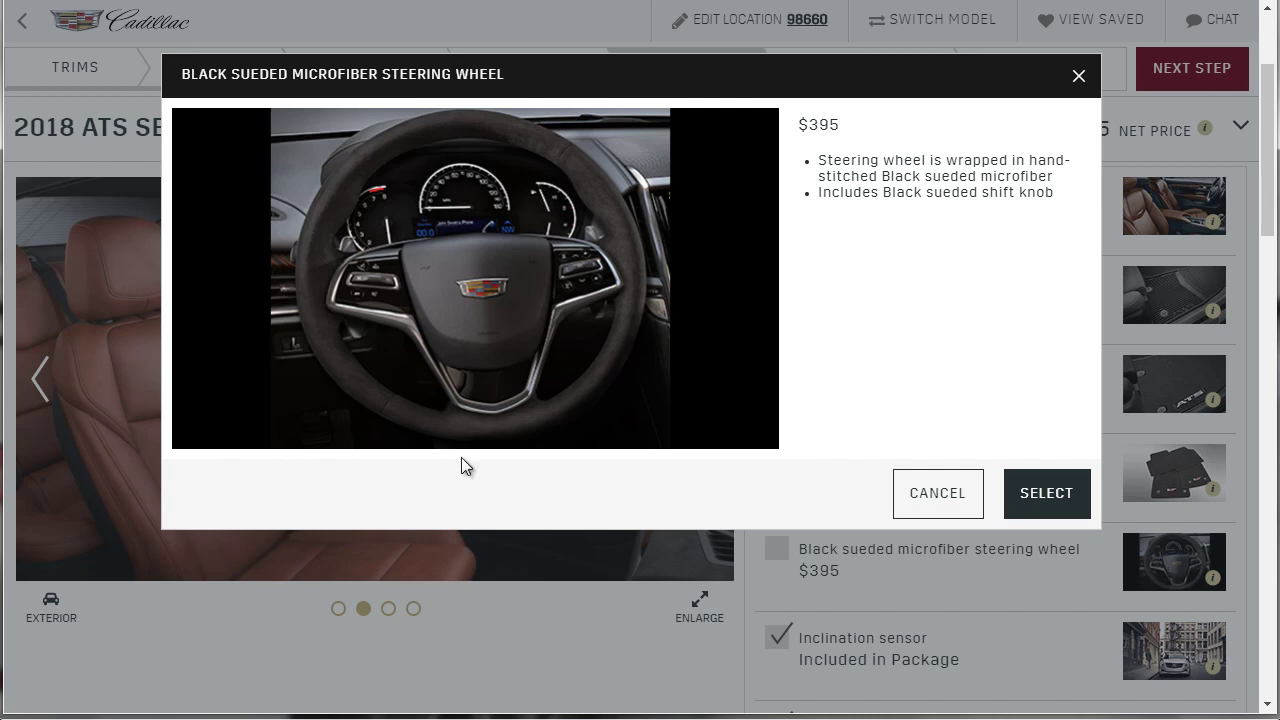
pyautogui.click(1033, 492)
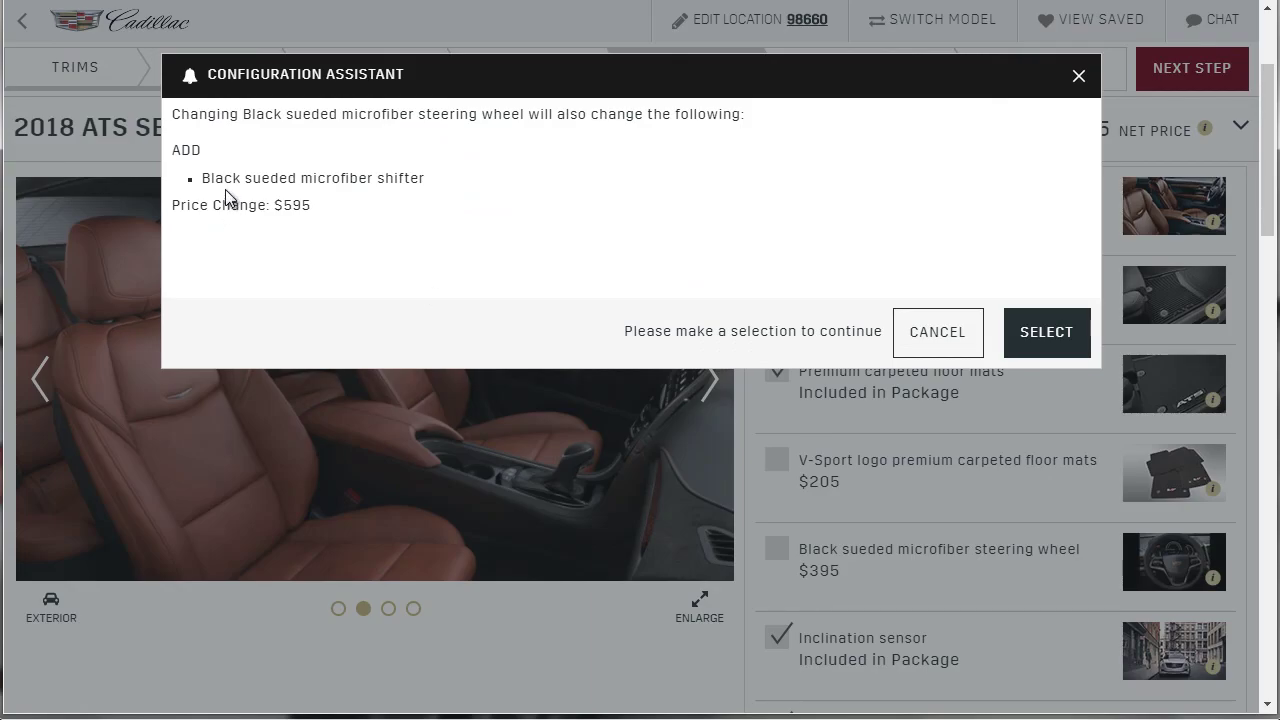
pyautogui.click(1028, 334)
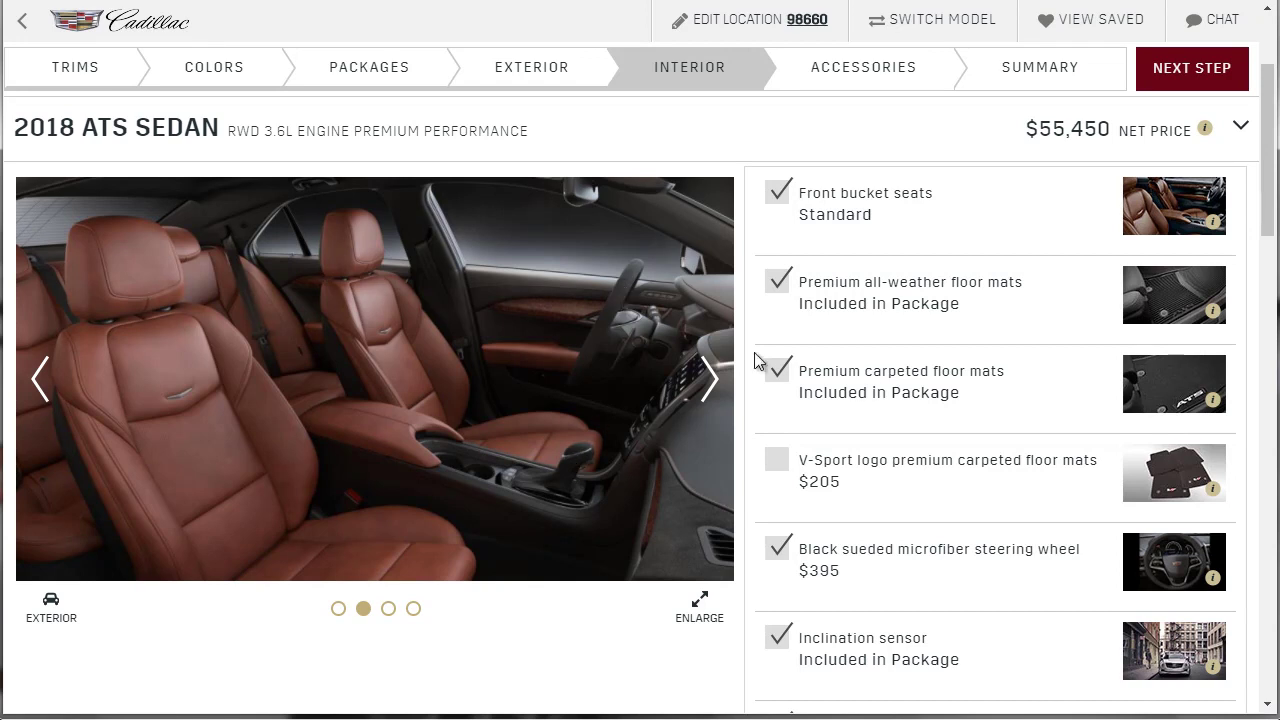
# Show the rear seats in the interior preview and add the Premium all-weather cargo mat for $120
pyautogui.scroll(-3, 945, 410)
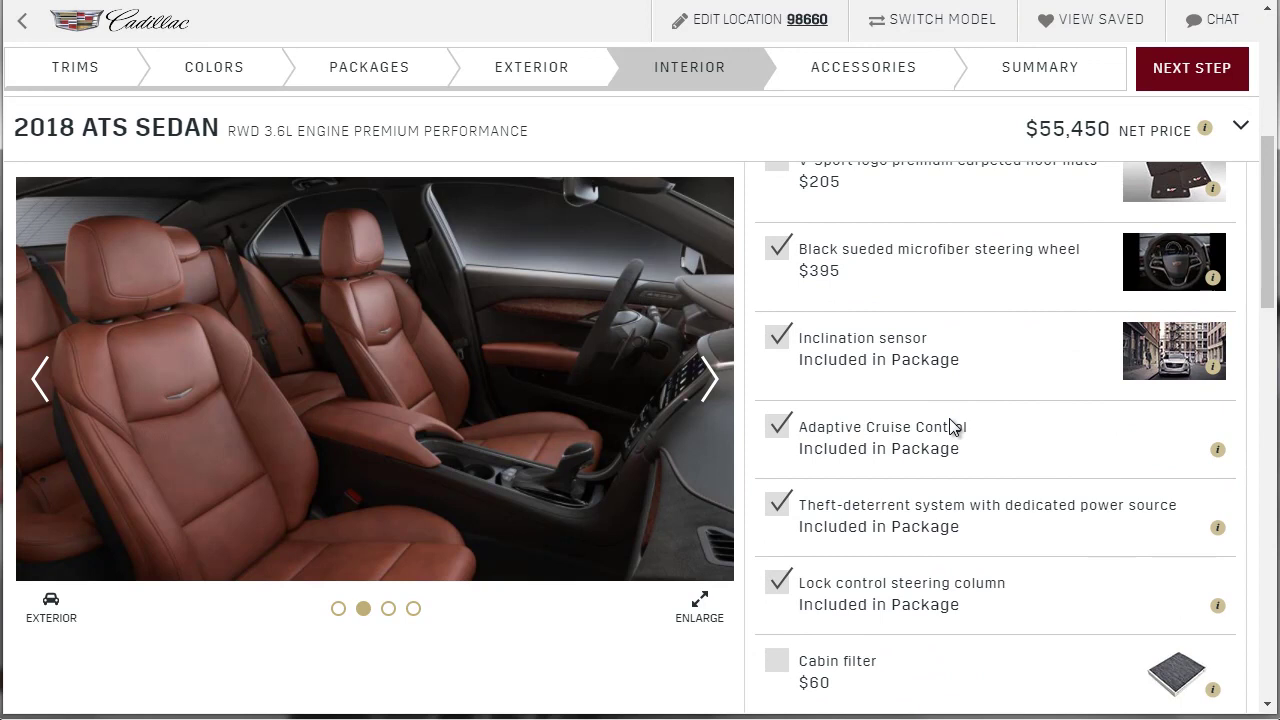
pyautogui.scroll(-3, 951, 428)
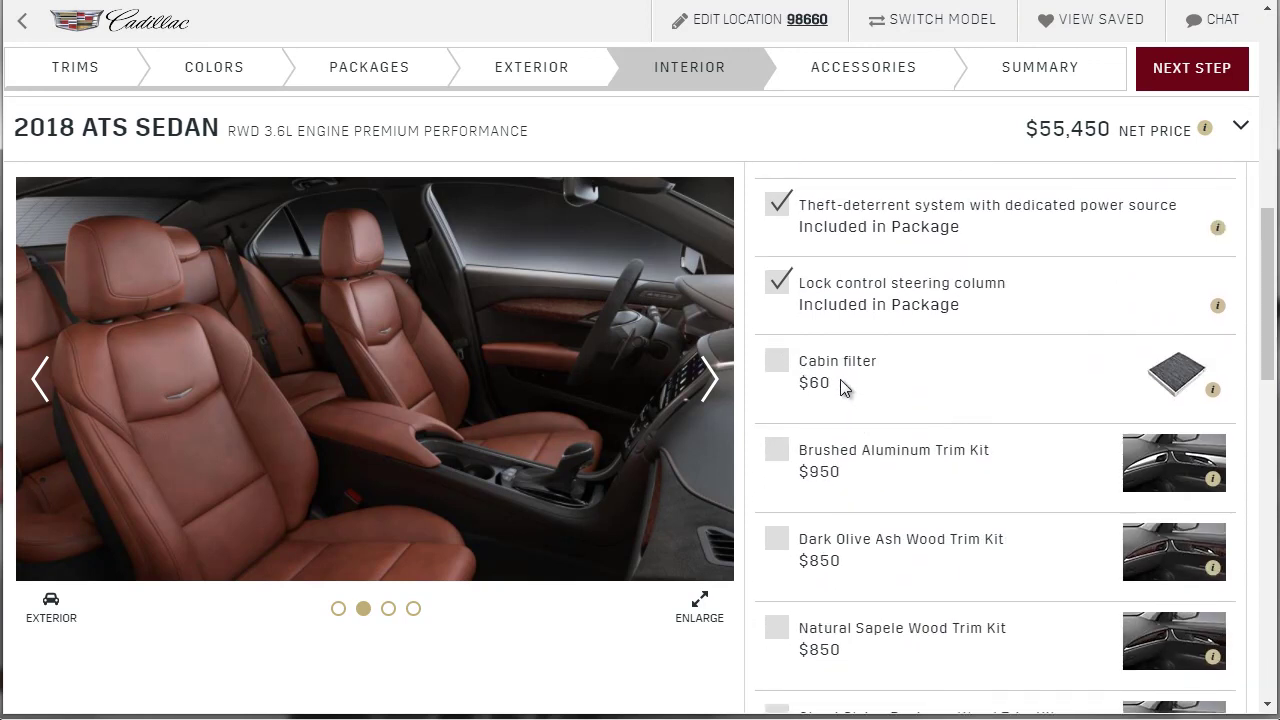
pyautogui.scroll(-1, 904, 377)
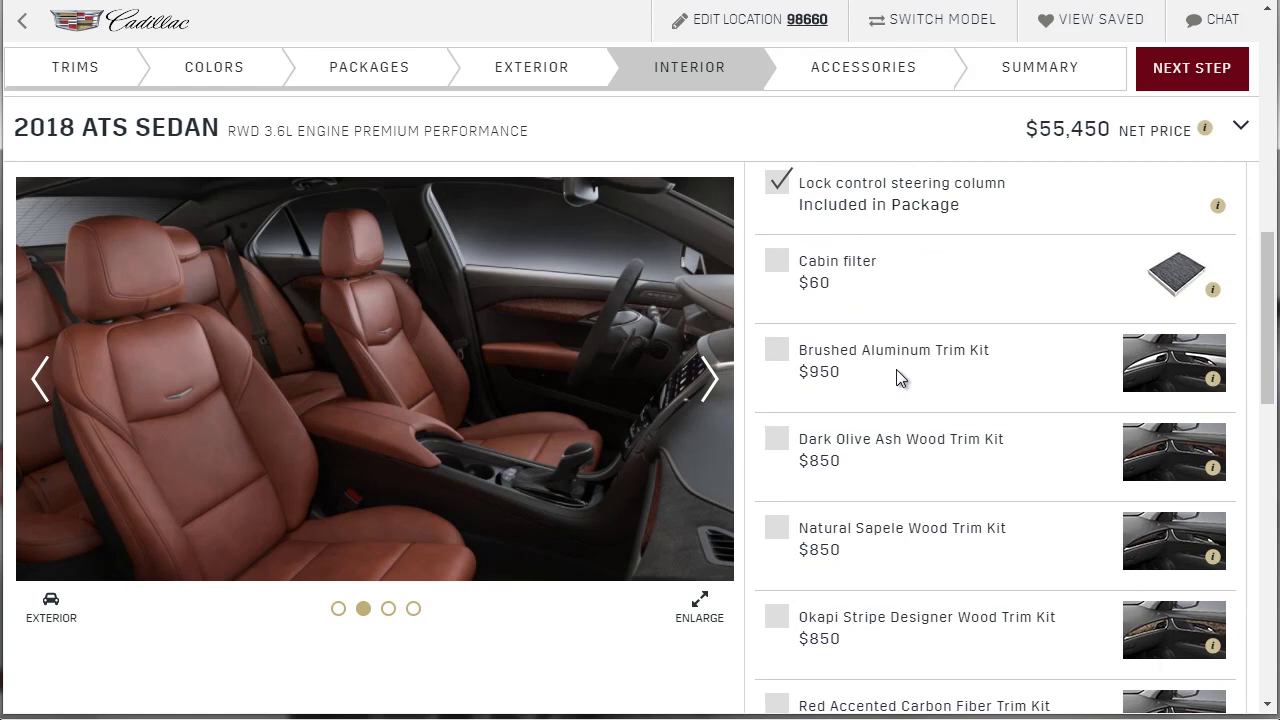
pyautogui.click(711, 381)
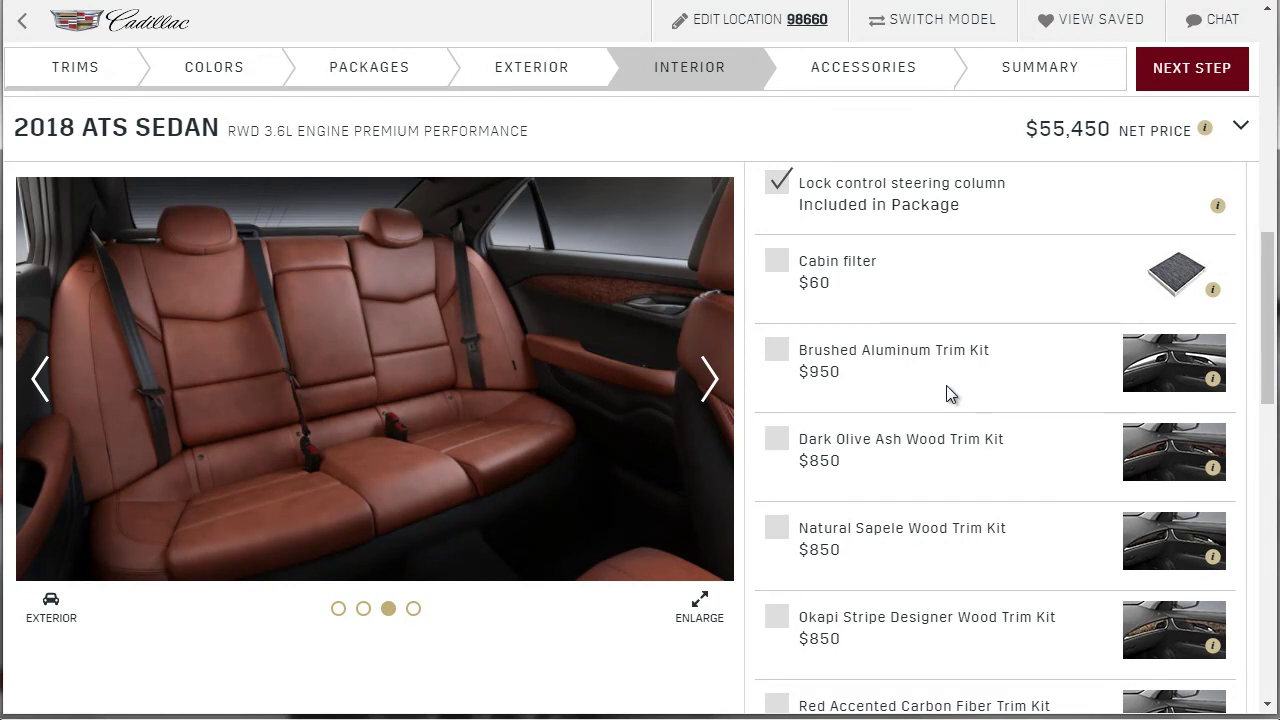
pyautogui.scroll(-2, 948, 393)
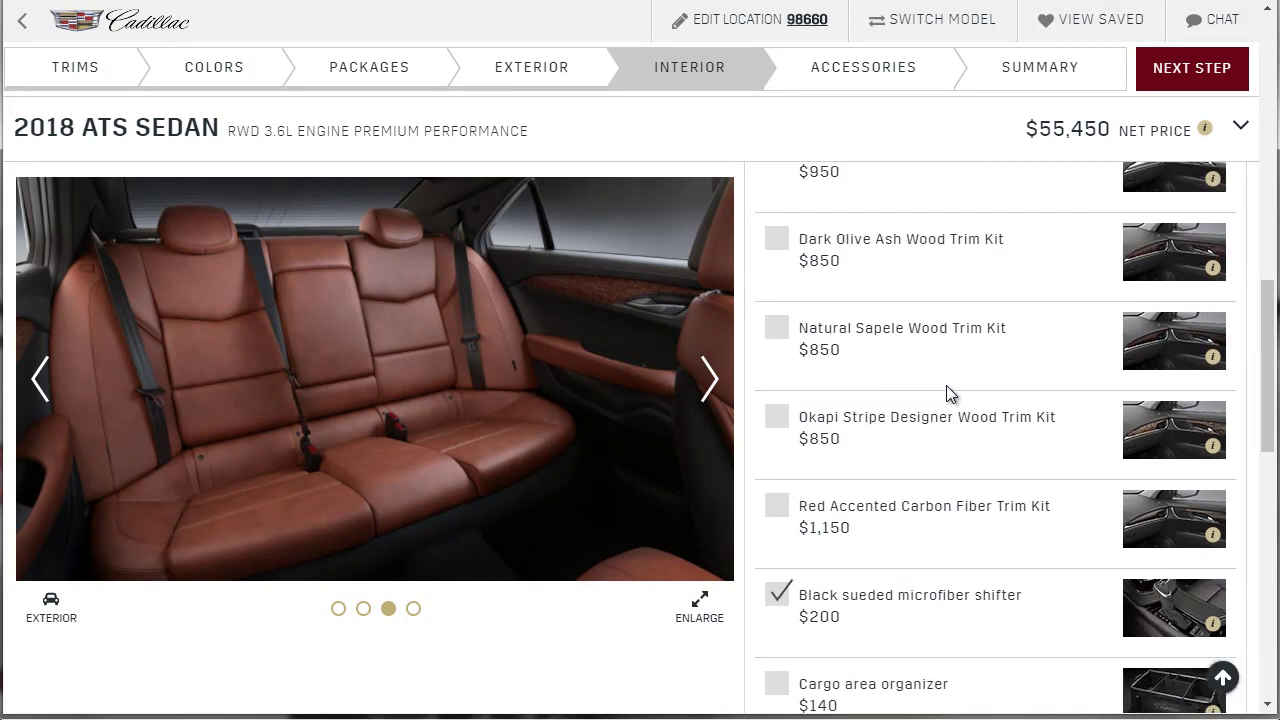
pyautogui.scroll(-2, 946, 385)
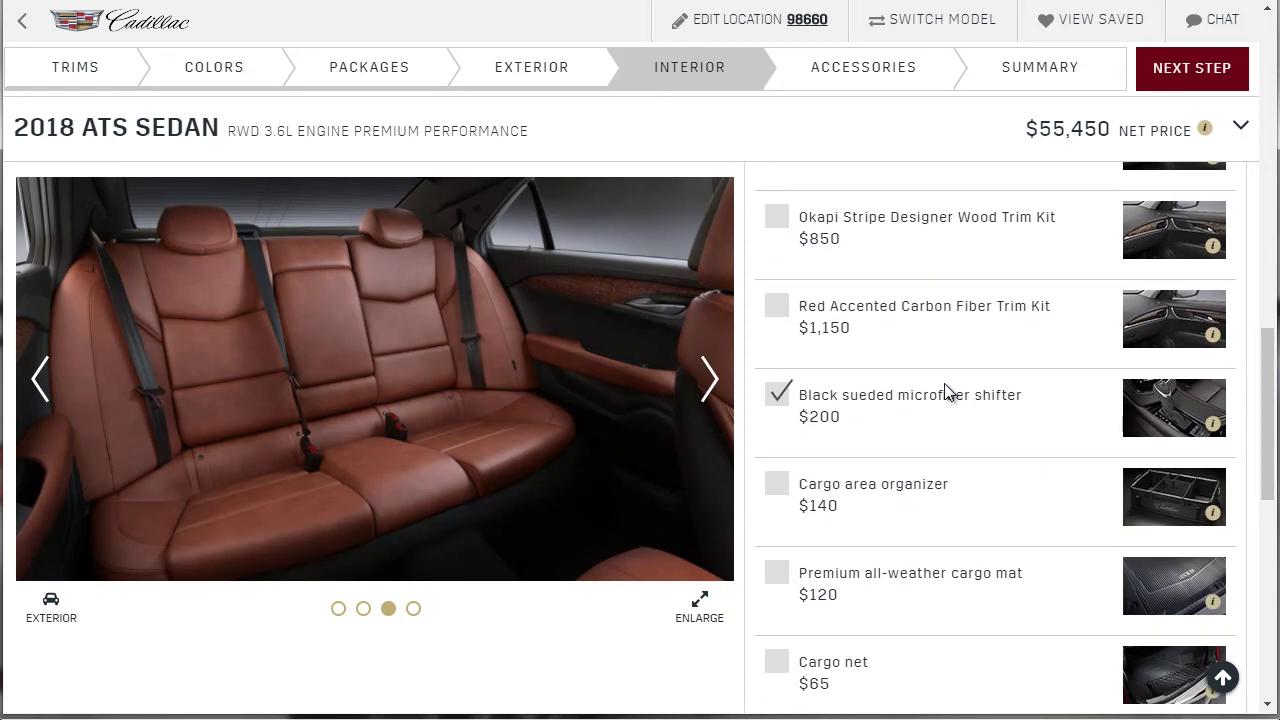
pyautogui.scroll(-1, 944, 384)
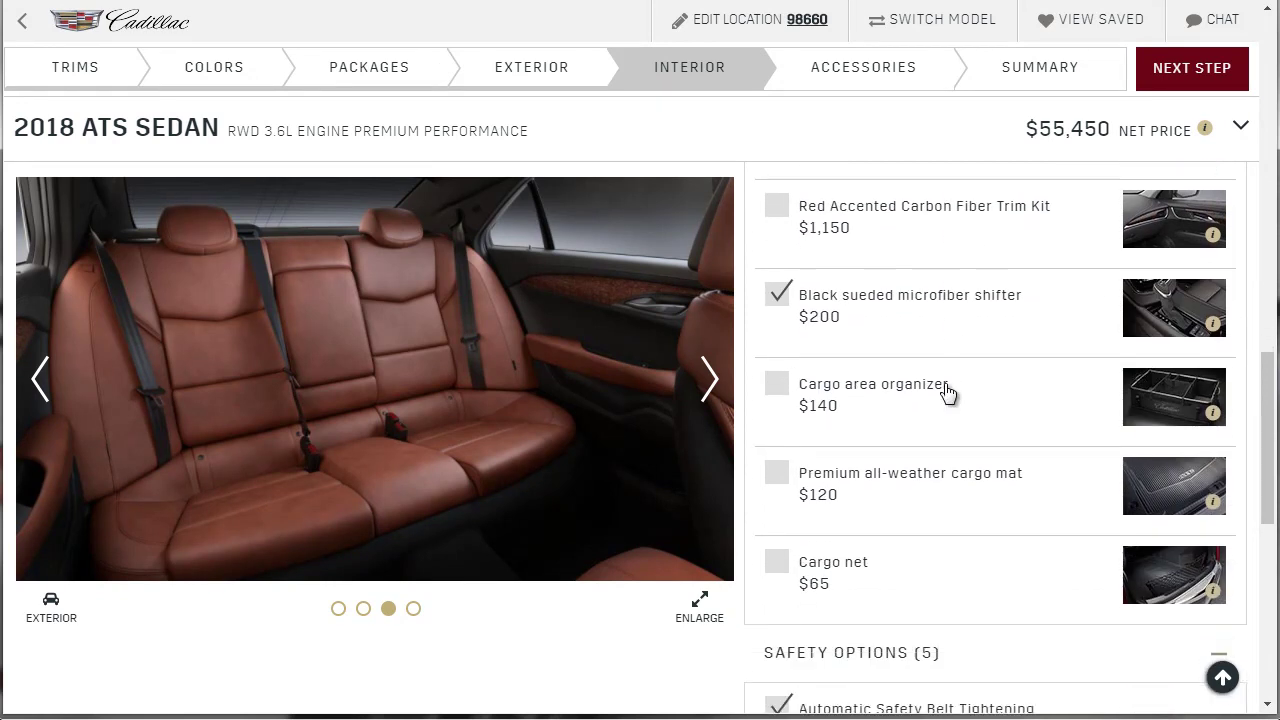
pyautogui.click(777, 473)
# Review the interior safety options without adding any, and proceed to the accessories
pyautogui.scroll(-3, 985, 463)
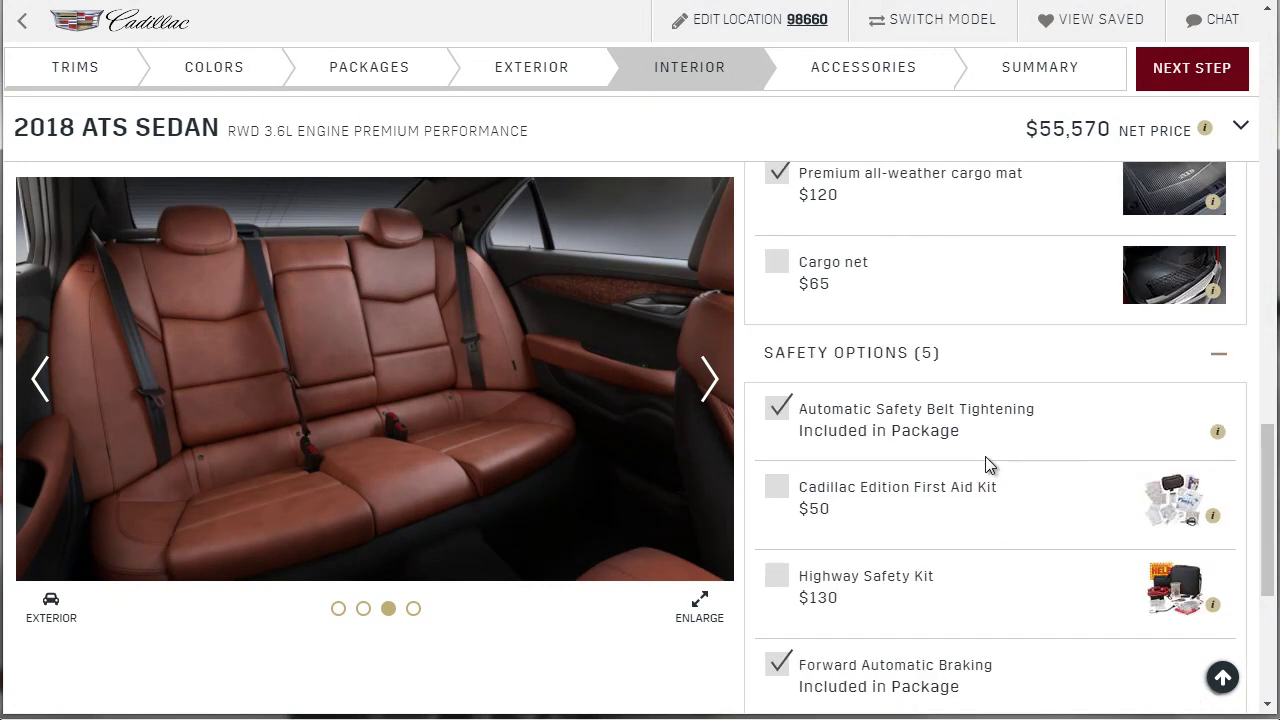
pyautogui.scroll(-2, 985, 463)
pyautogui.scroll(1, 985, 463)
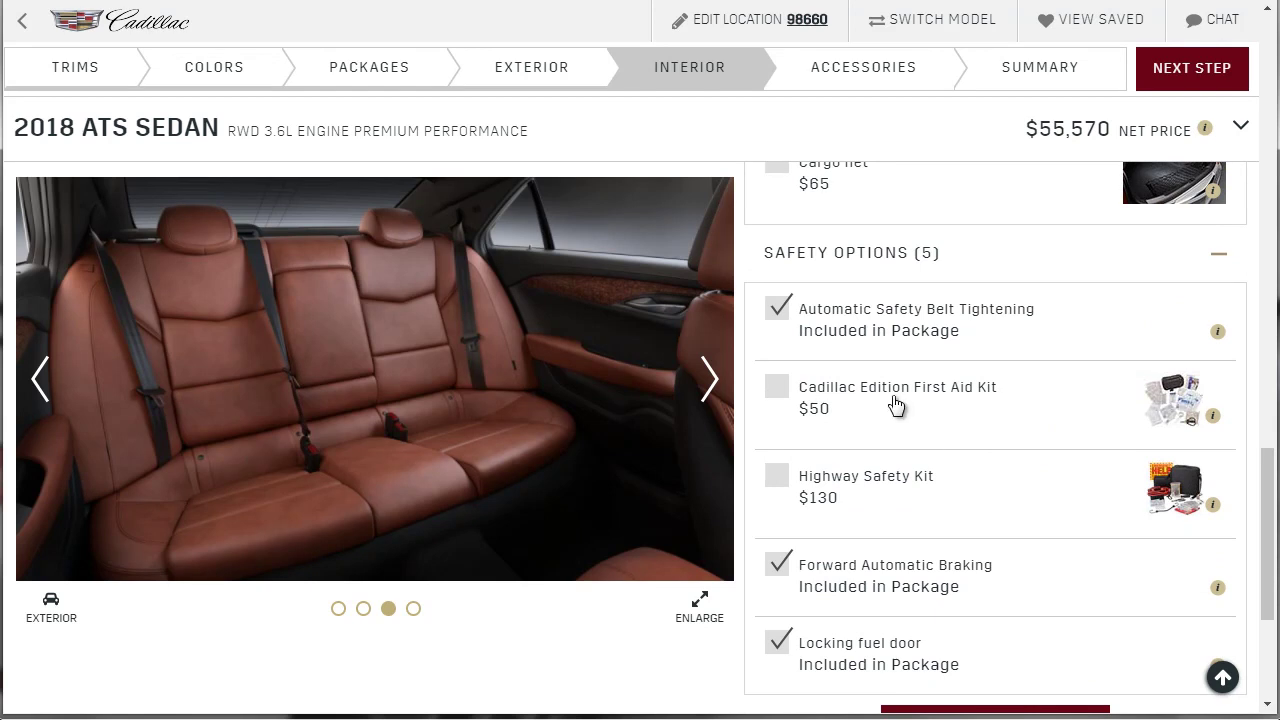
pyautogui.scroll(-1, 895, 405)
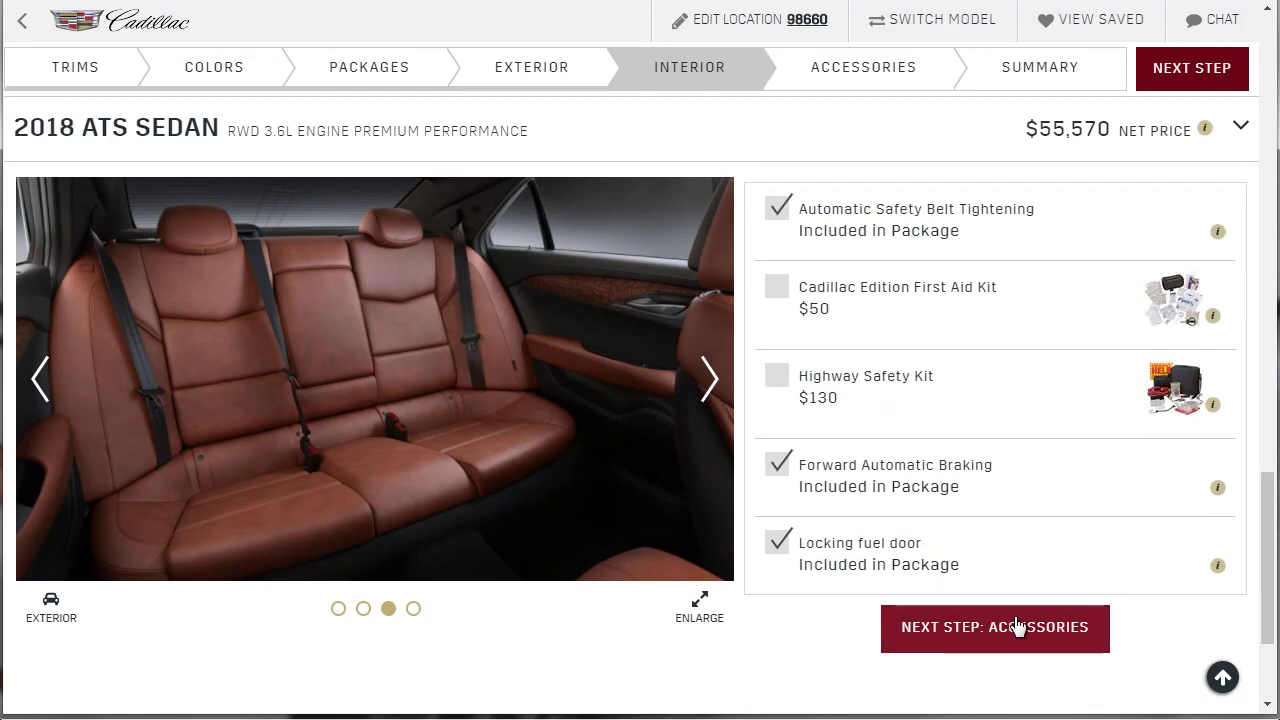
pyautogui.scroll(1, 985, 585)
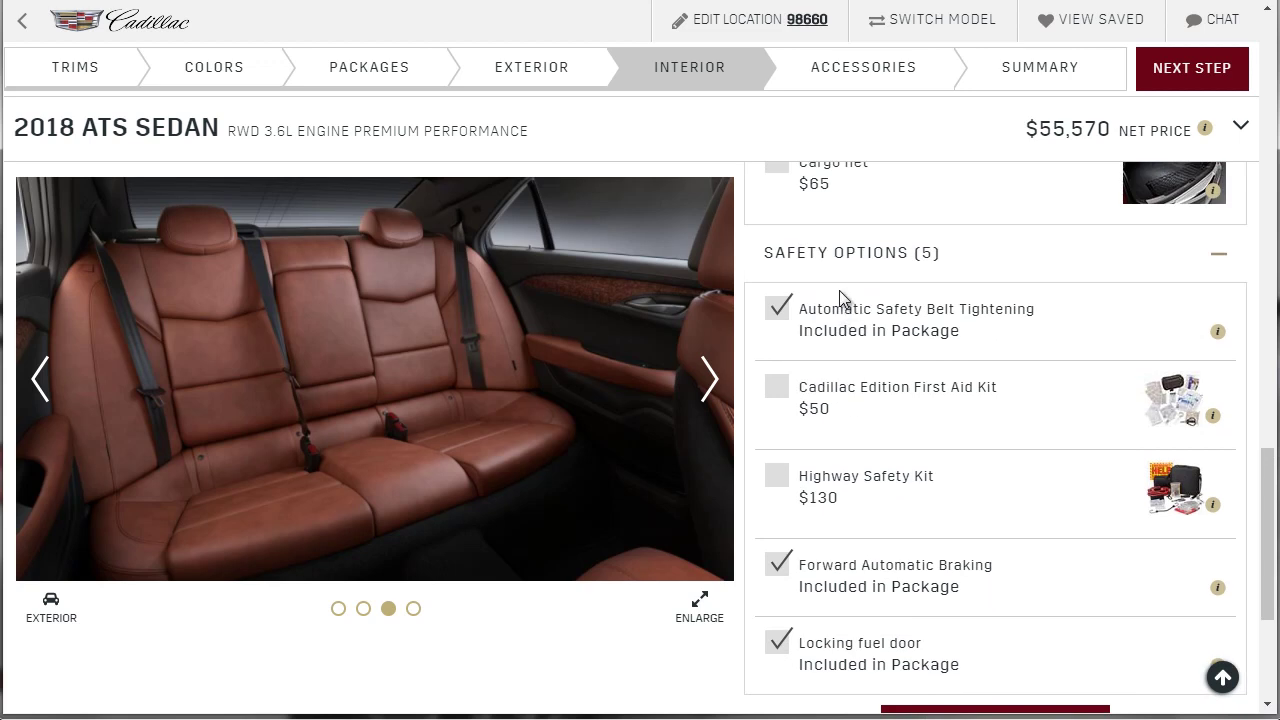
pyautogui.scroll(-1, 926, 526)
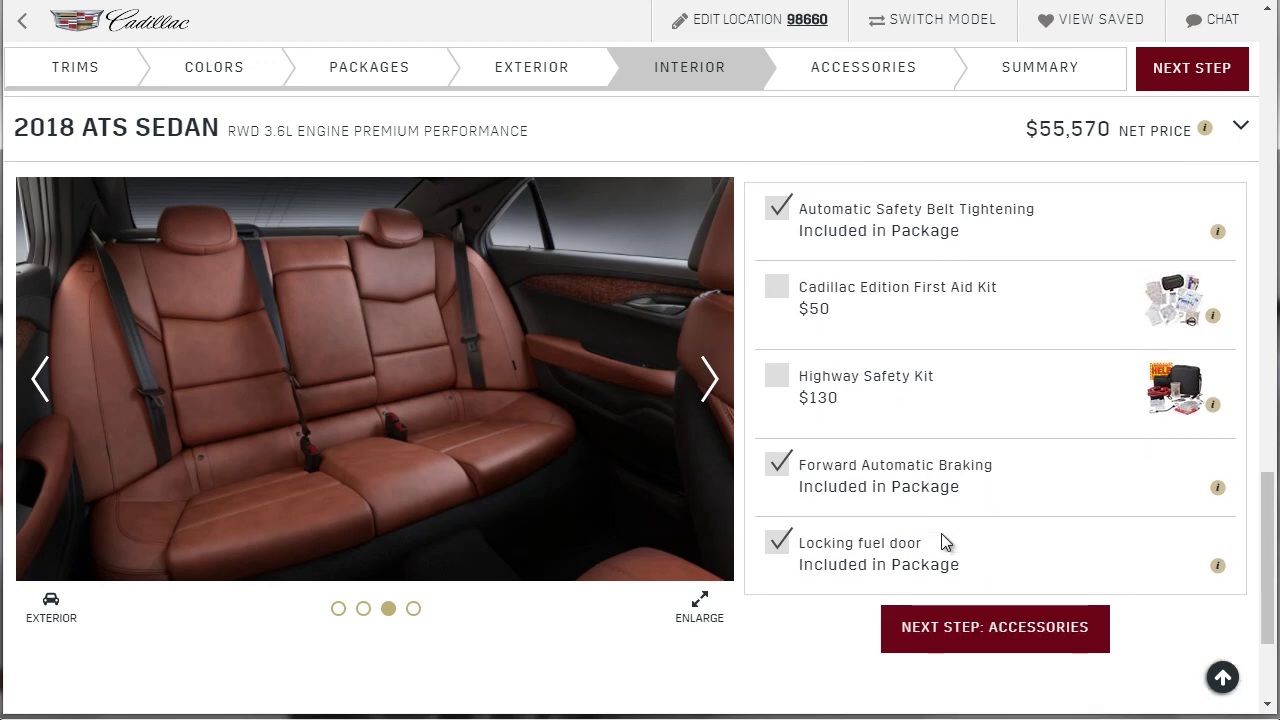
pyautogui.click(990, 622)
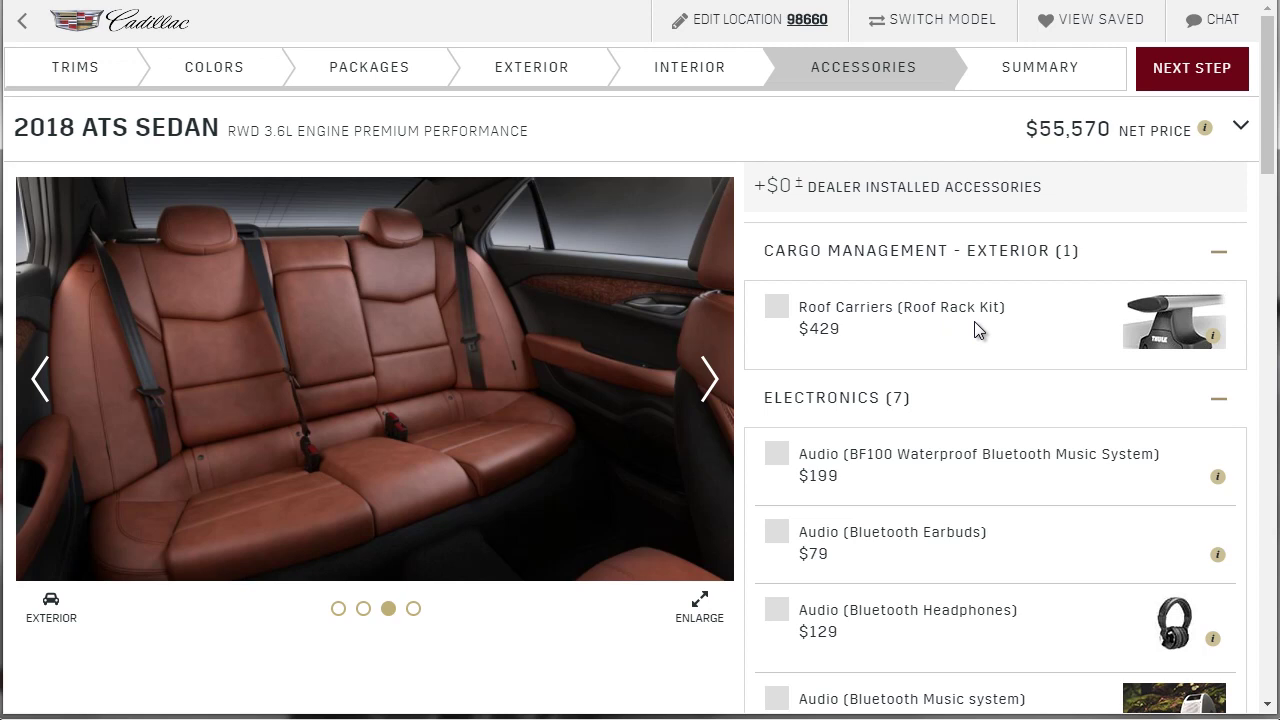
# Show the car's exterior in the preview, and review and collapse the Cargo Management and Electronics accessories without adding any
pyautogui.click(1218, 252)
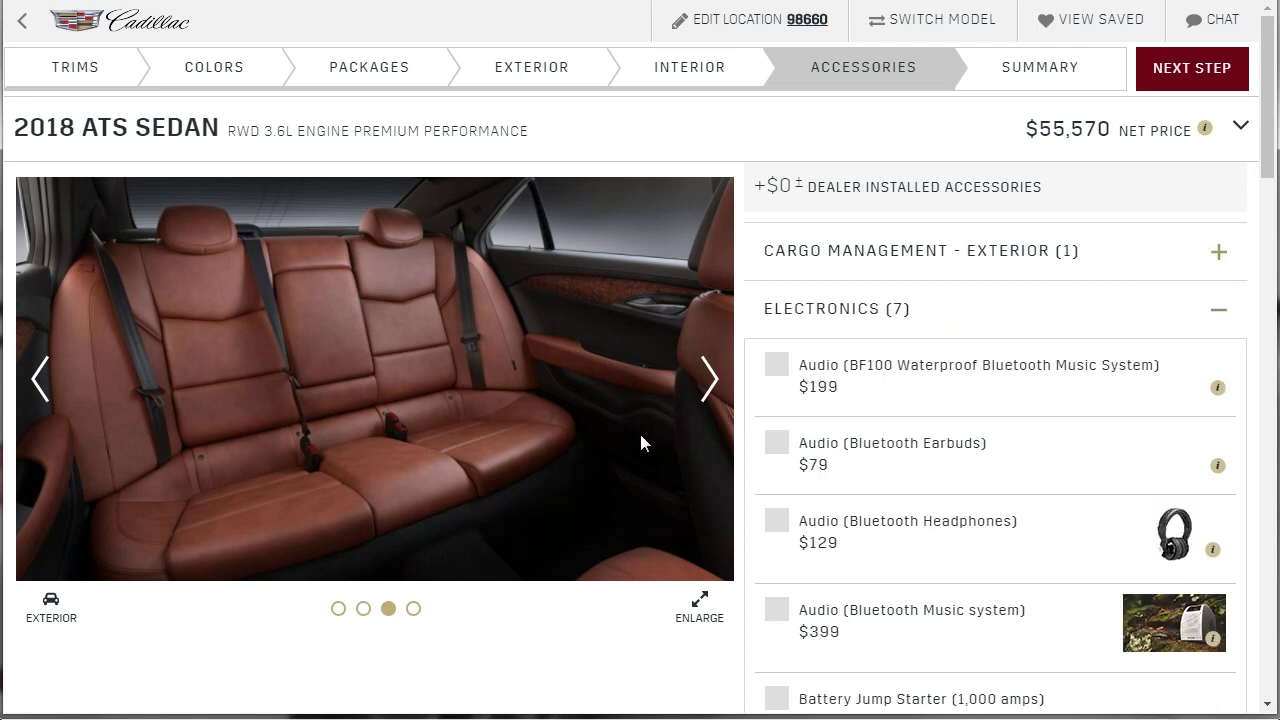
pyautogui.click(46, 606)
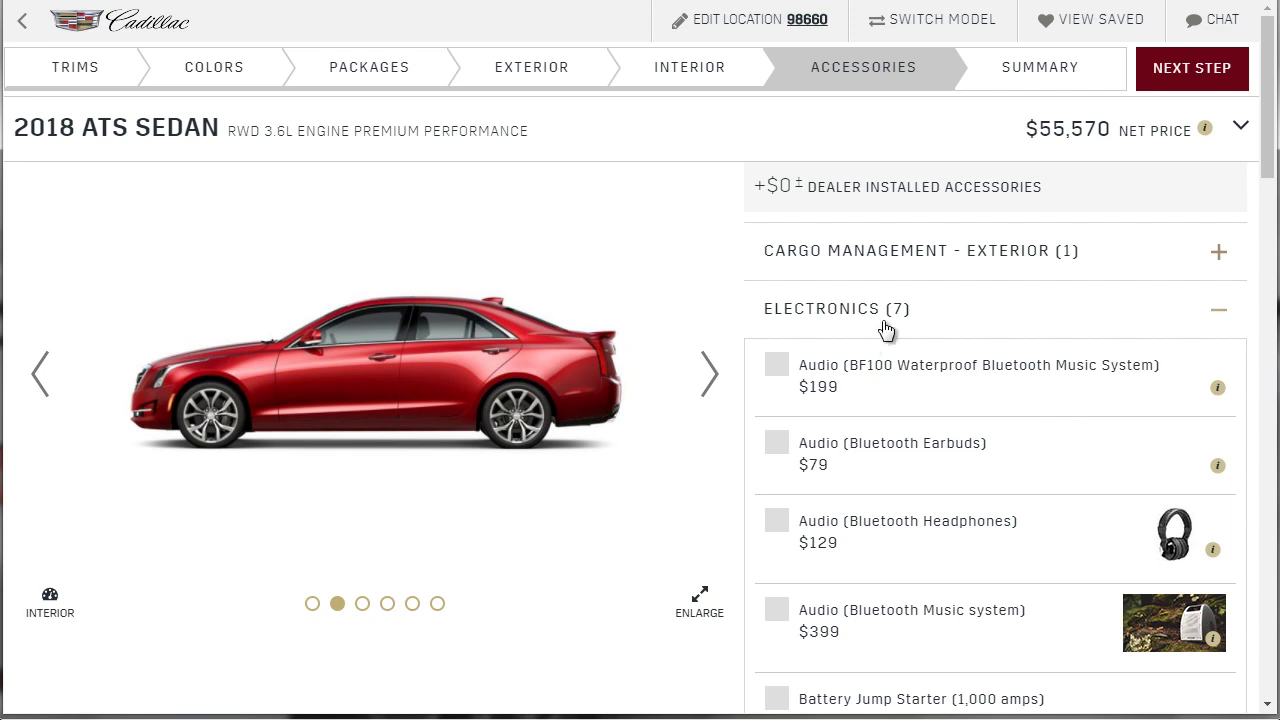
pyautogui.scroll(-2, 1103, 467)
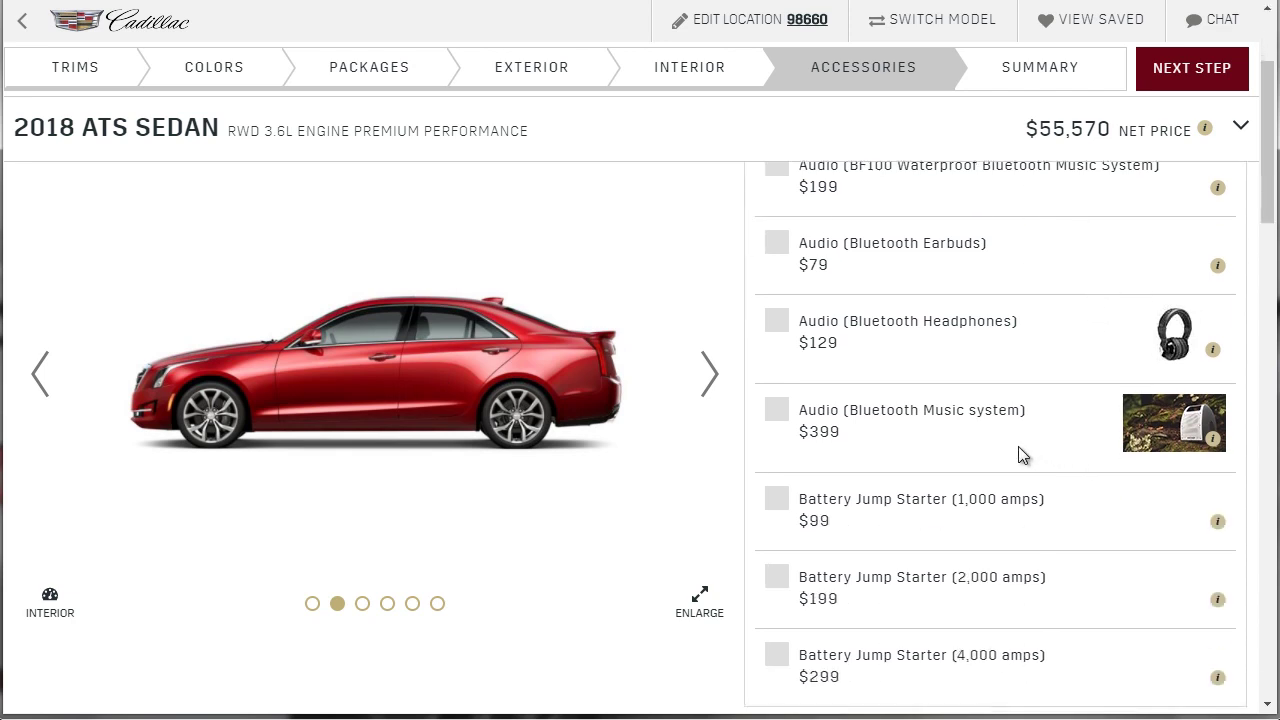
pyautogui.scroll(1, 1020, 452)
pyautogui.scroll(1, 1020, 453)
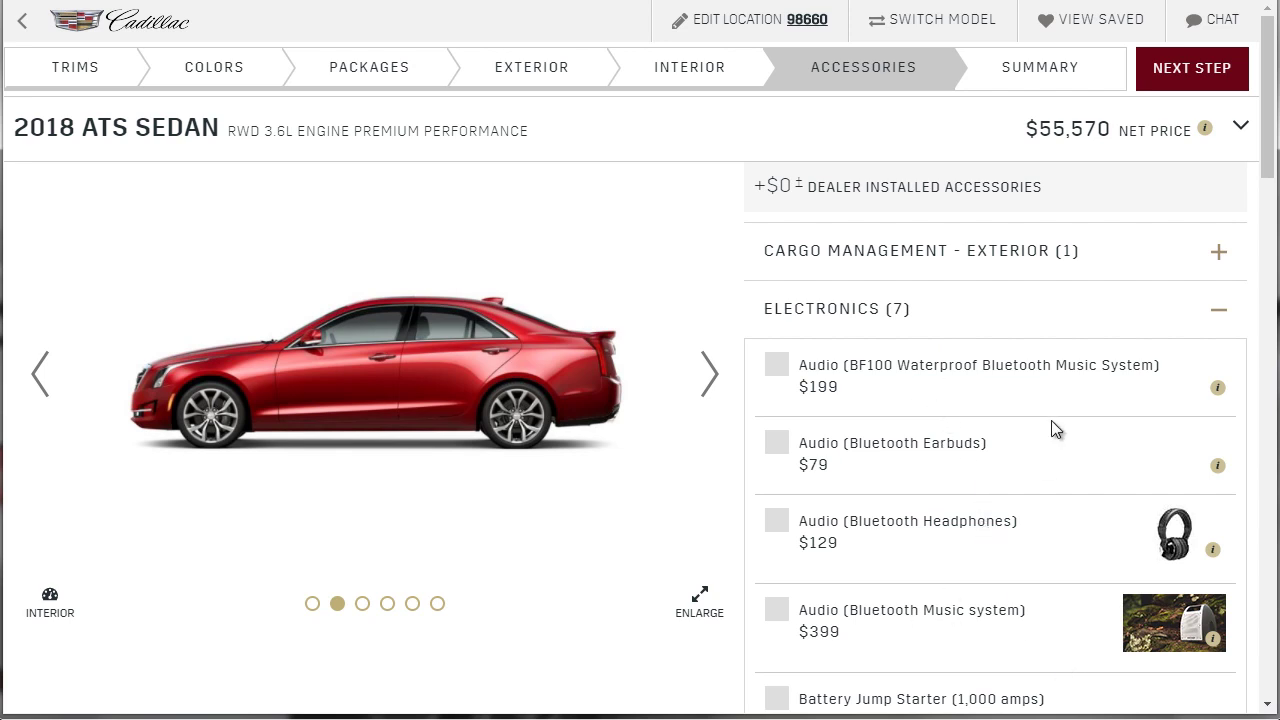
pyautogui.scroll(-4, 1051, 421)
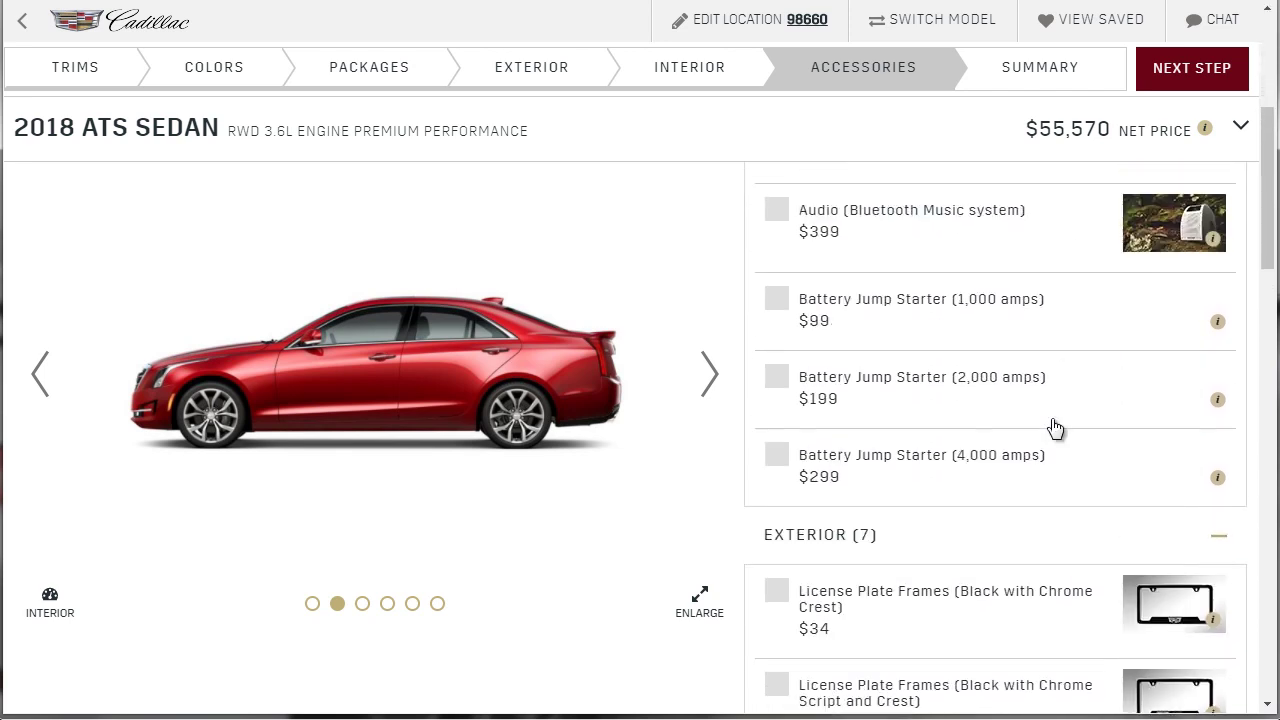
pyautogui.scroll(2, 1053, 426)
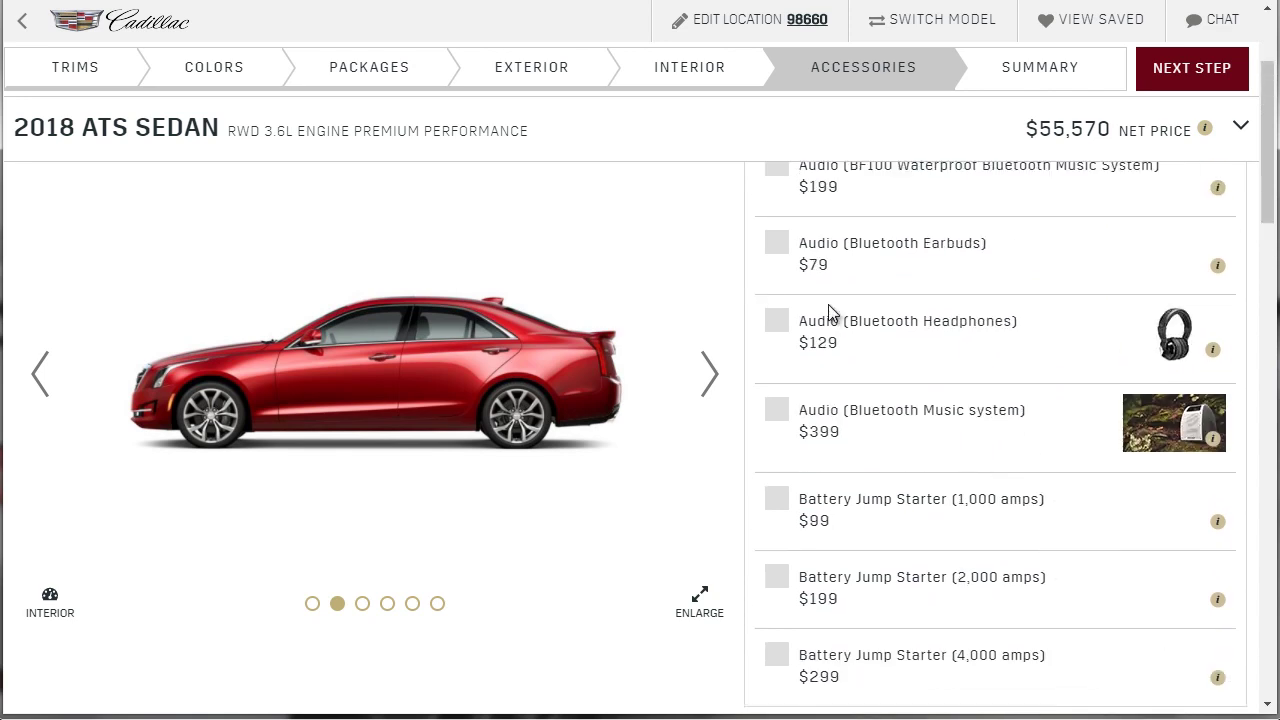
pyautogui.scroll(-1, 895, 500)
pyautogui.scroll(2, 903, 514)
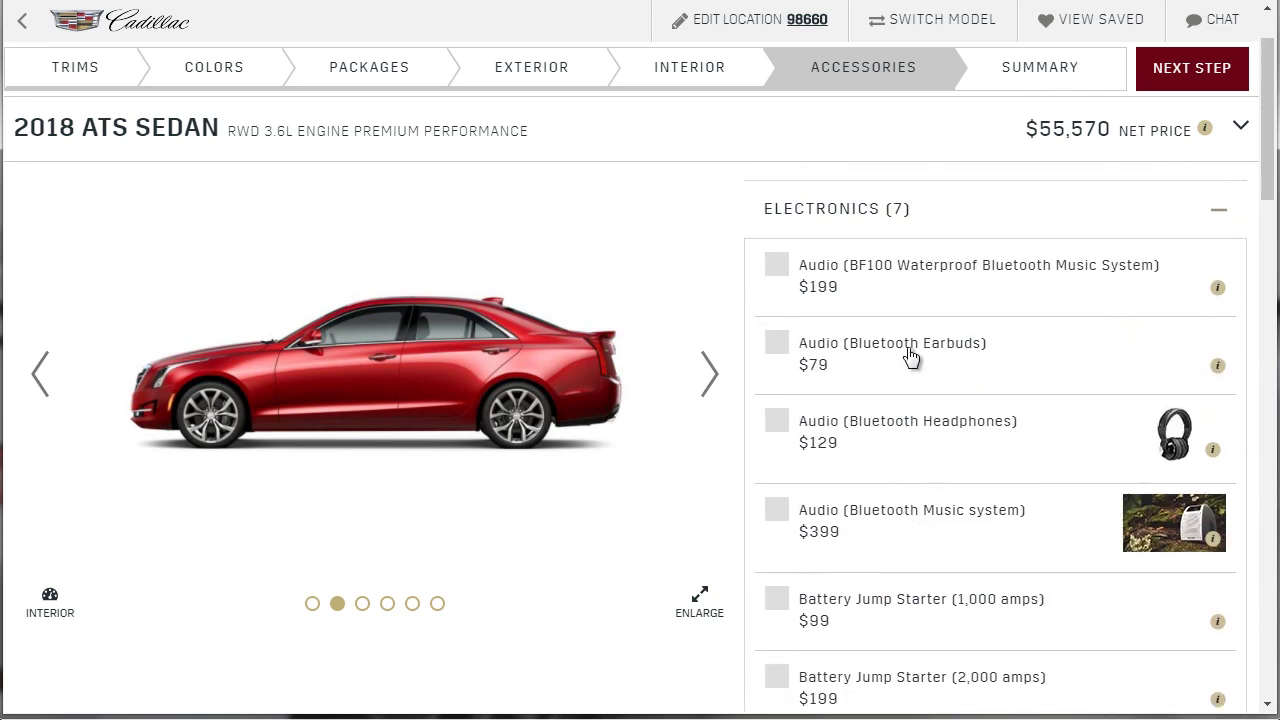
pyautogui.click(1217, 212)
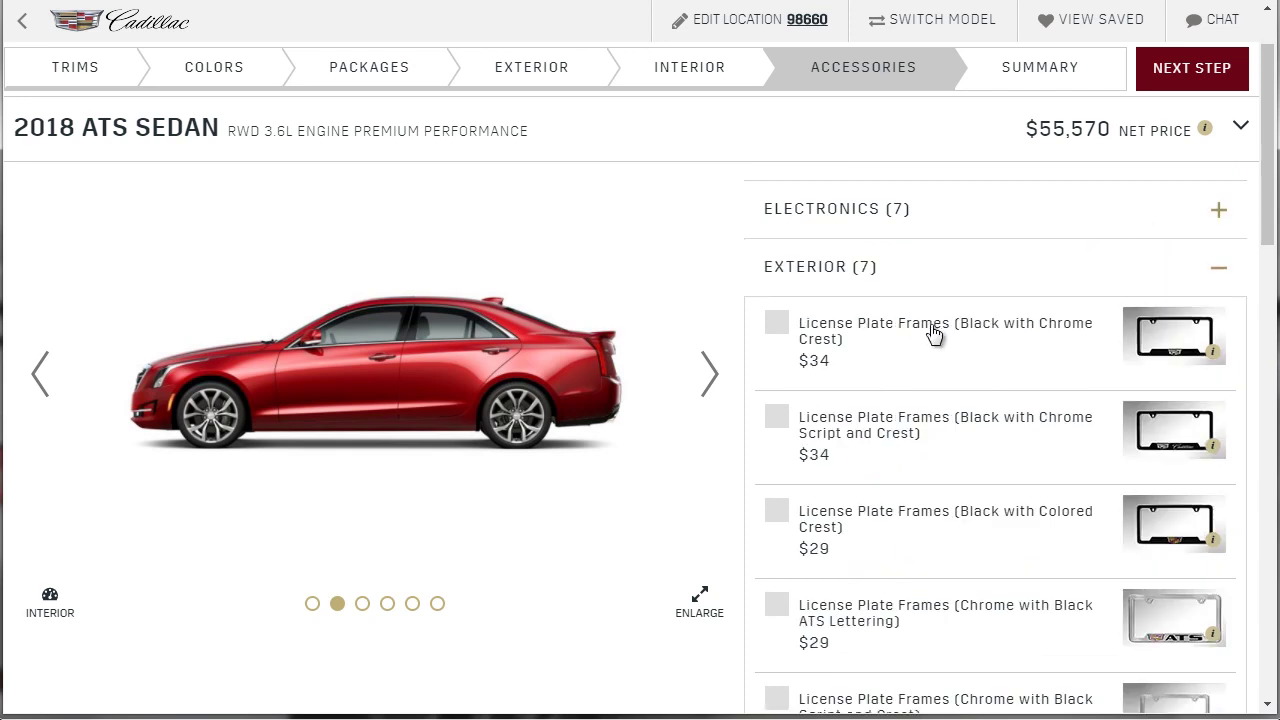
# Review the license plate frames in the Exterior accessories without adding any, and collapse that section
pyautogui.scroll(-2, 935, 335)
pyautogui.scroll(-3, 943, 337)
pyautogui.scroll(5, 943, 337)
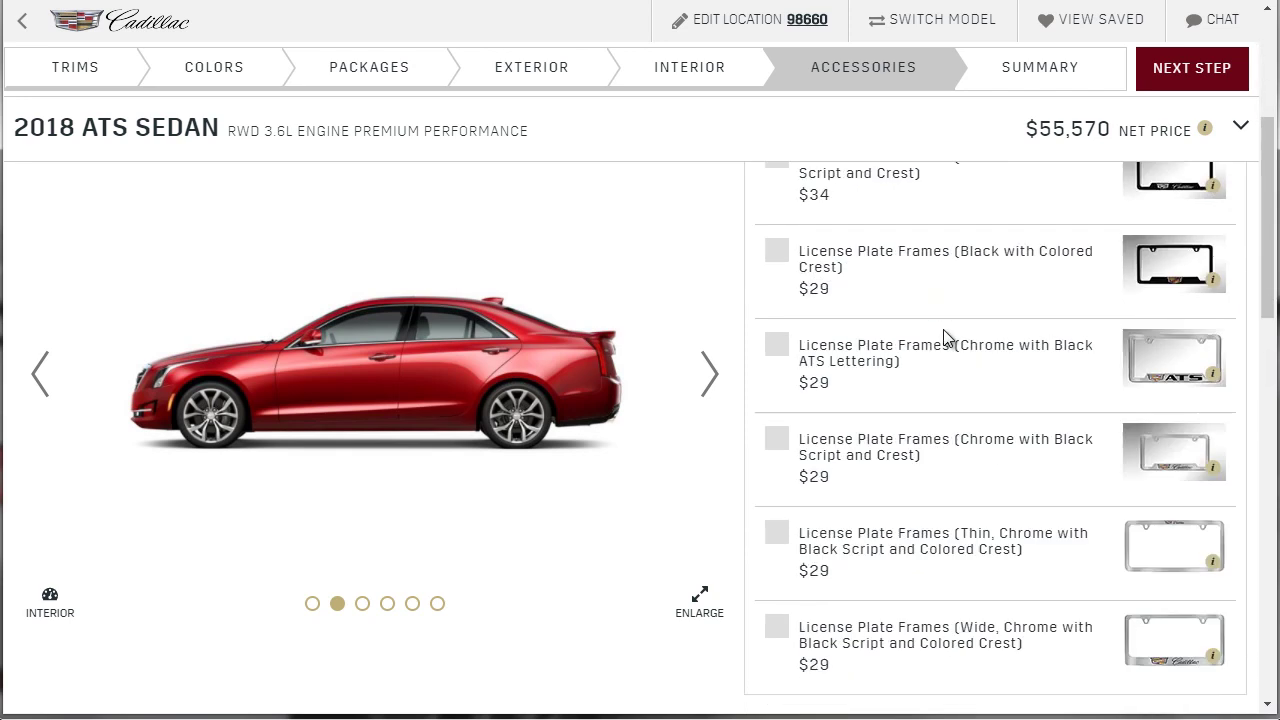
pyautogui.click(1219, 268)
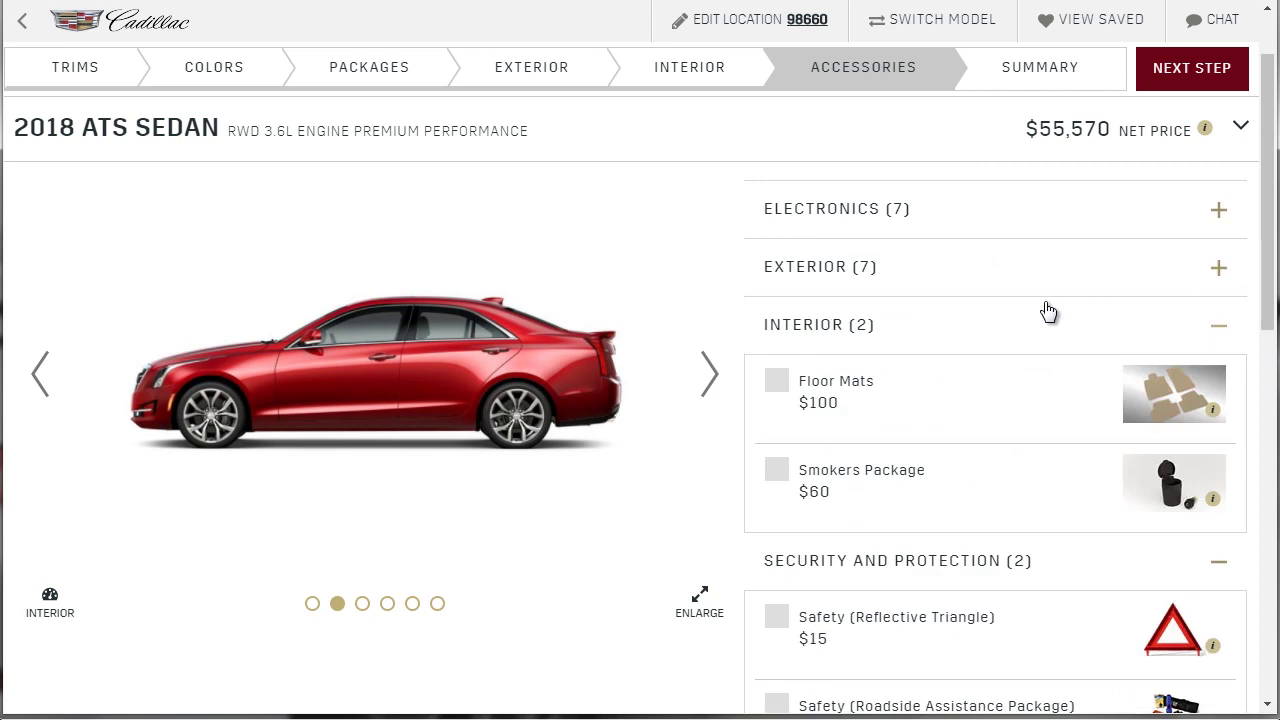
# Review and collapse the Interior, Security and Protection, and Services and Subscriptions accessories without adding any, and proceed to the summary
pyautogui.scroll(-1, 932, 399)
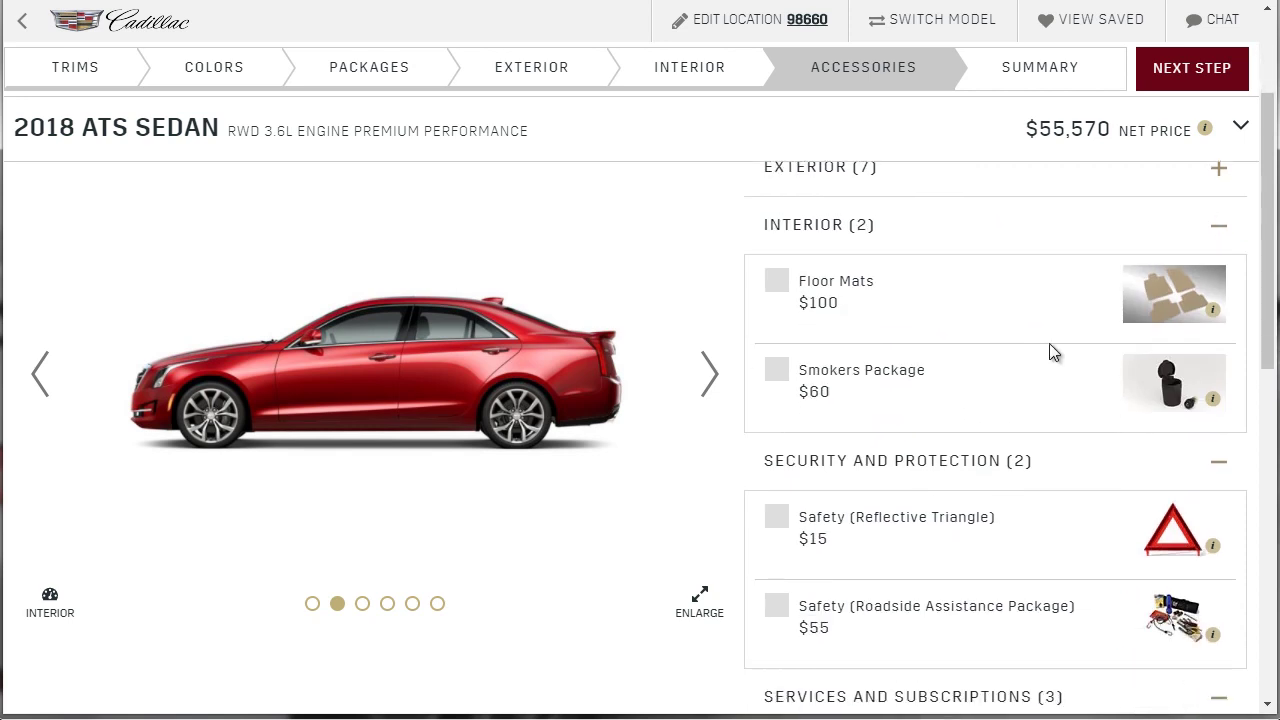
pyautogui.click(1219, 228)
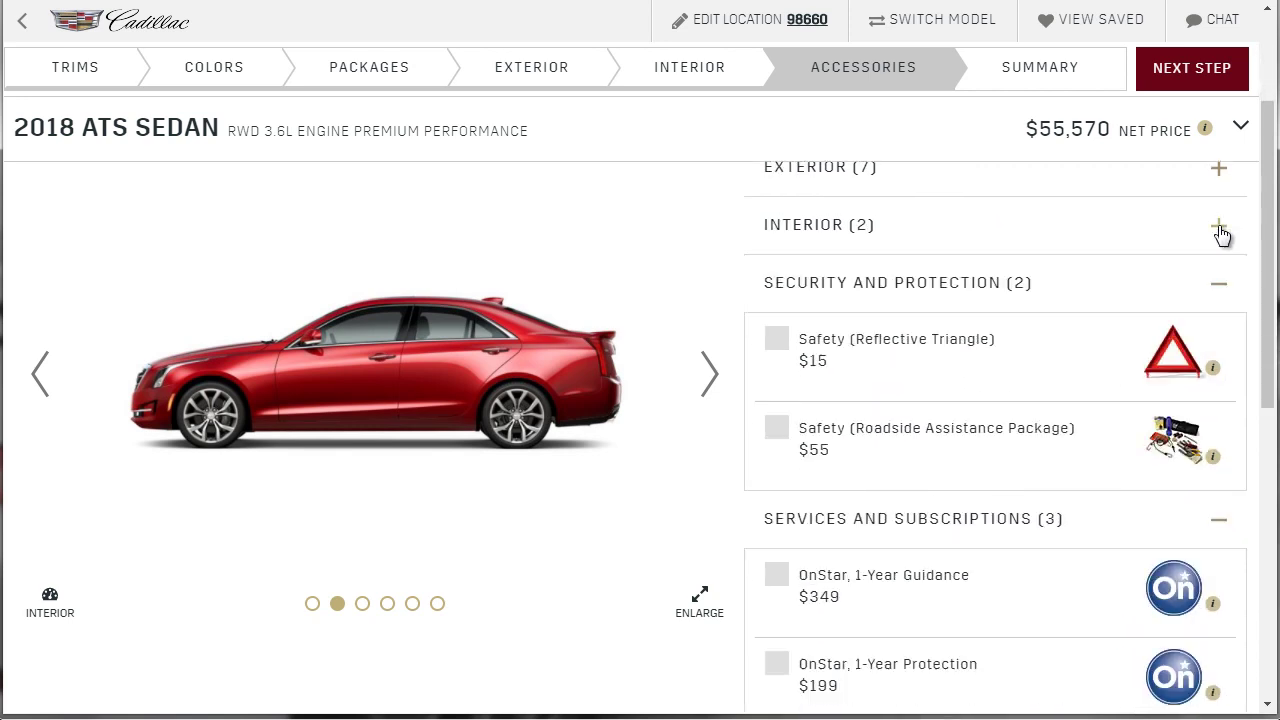
pyautogui.click(1209, 288)
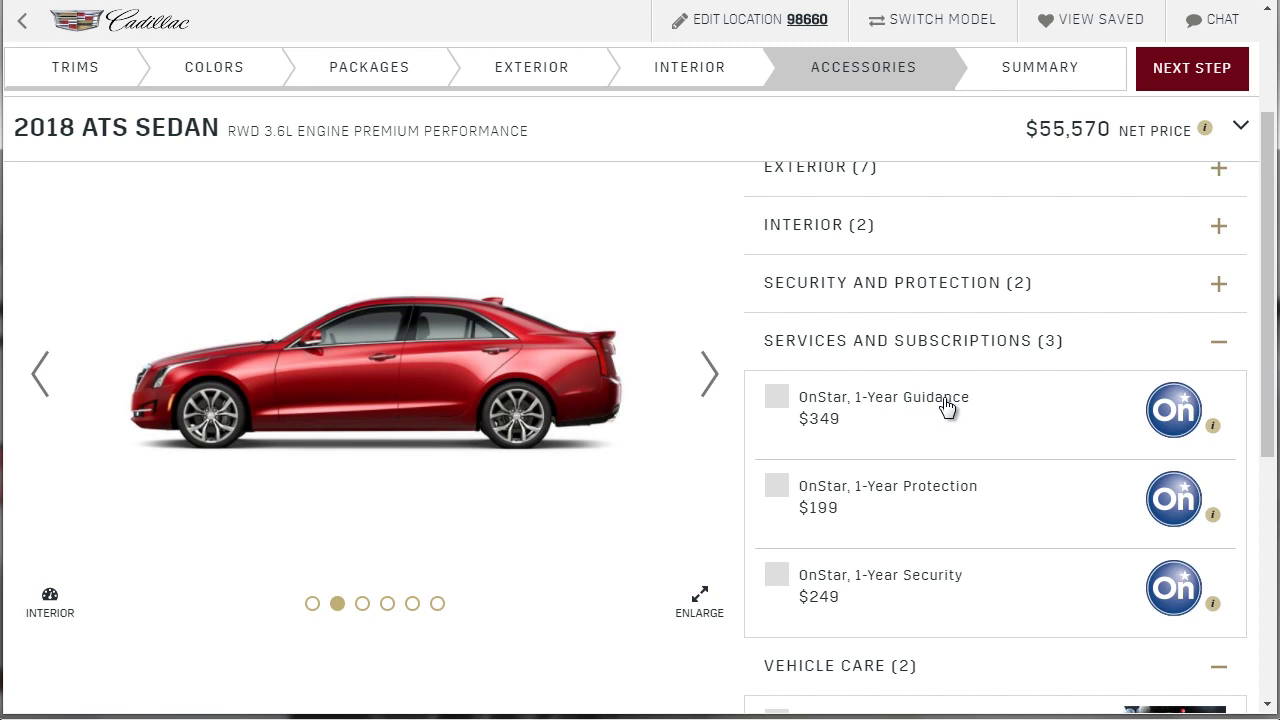
pyautogui.click(1218, 343)
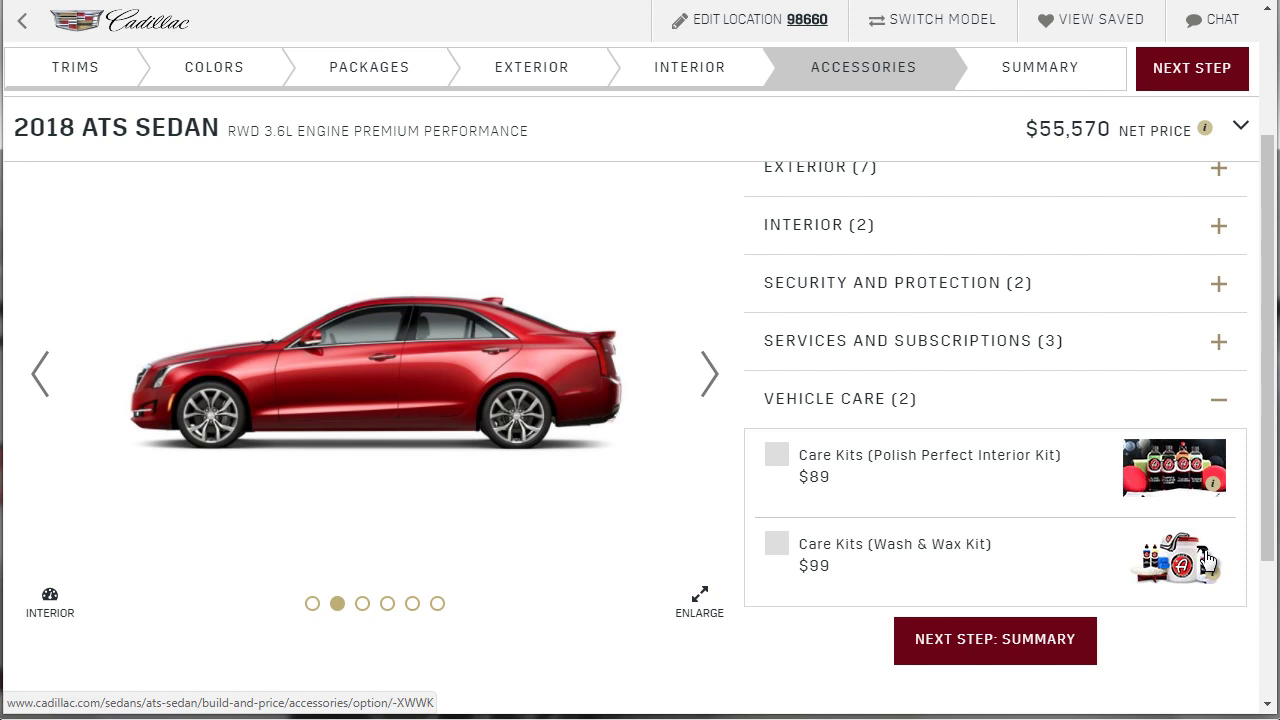
pyautogui.click(1041, 644)
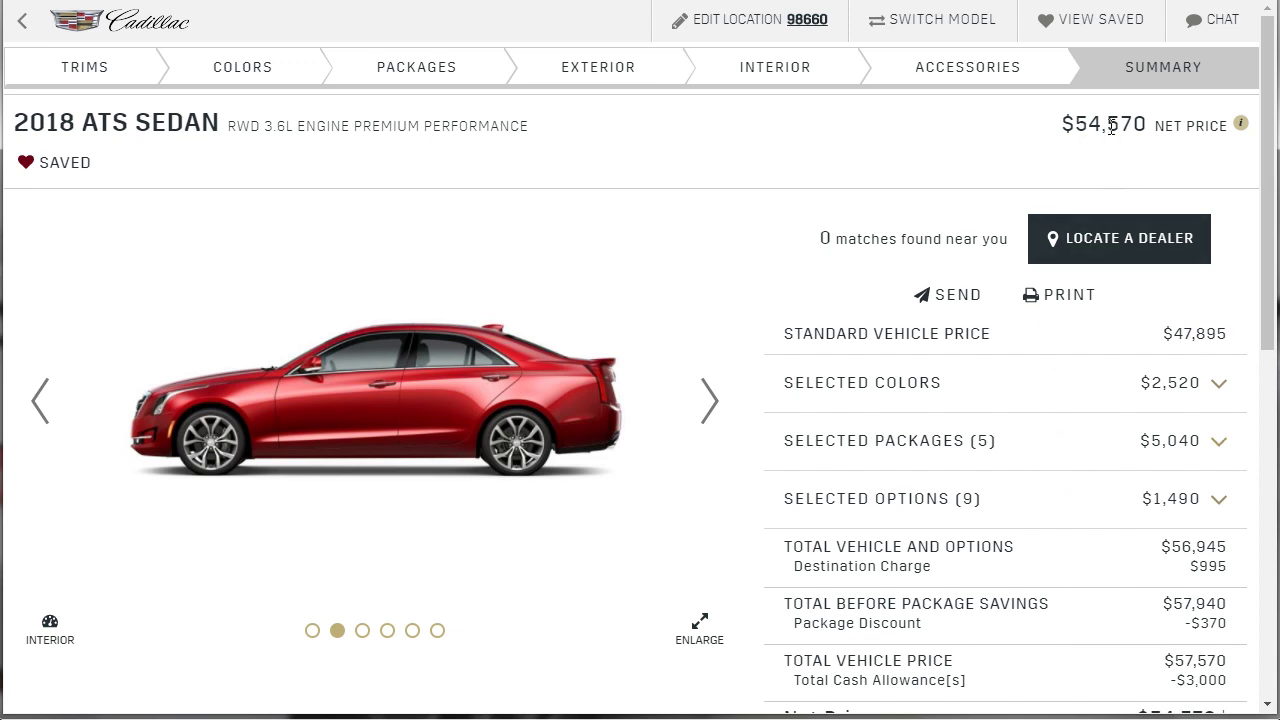
# Return to the accessories and recheck the whole list for selected items
pyautogui.click(1022, 82)
pyautogui.scroll(-2, 1010, 135)
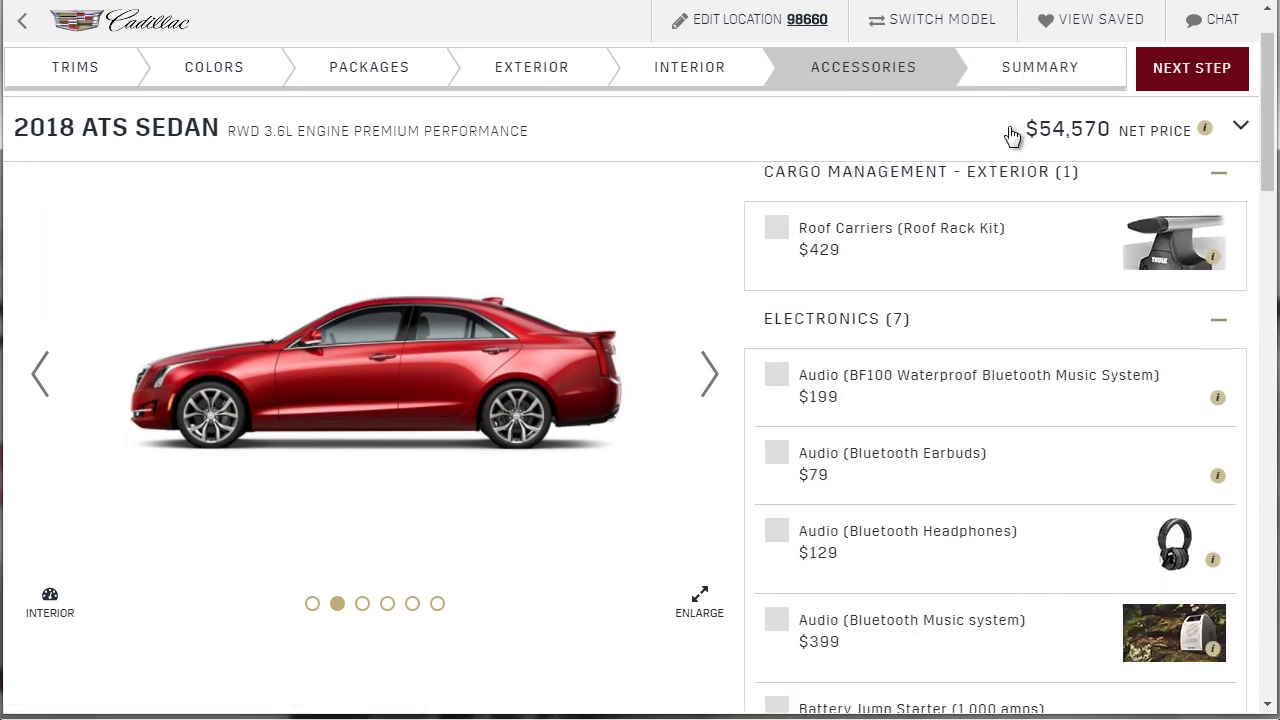
pyautogui.scroll(-10, 1010, 140)
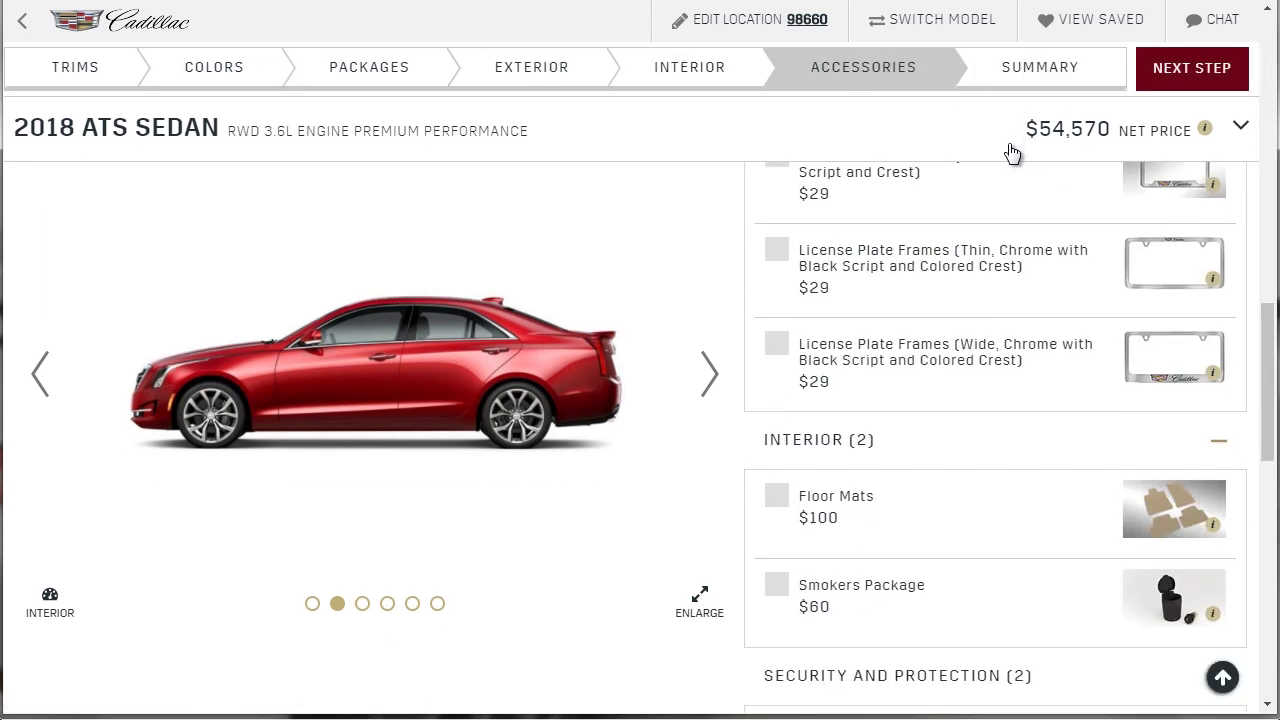
pyautogui.scroll(-8, 1010, 165)
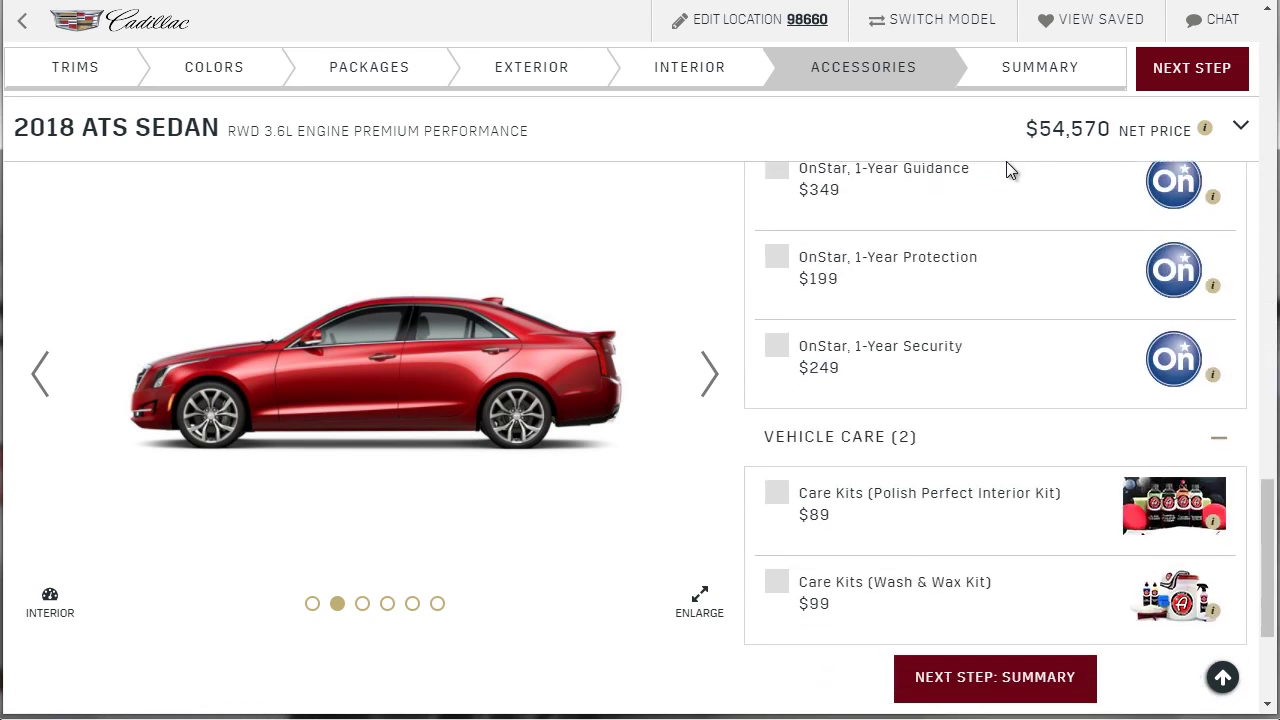
pyautogui.scroll(15, 1006, 165)
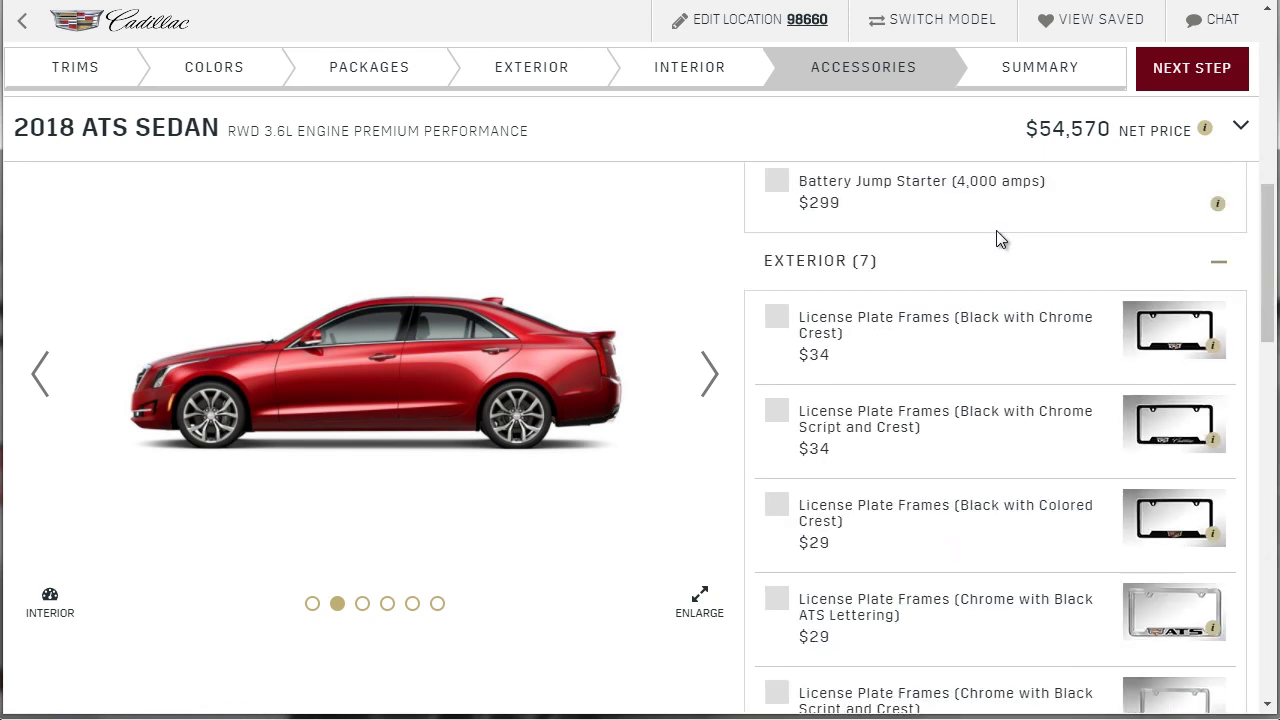
pyautogui.scroll(3, 995, 243)
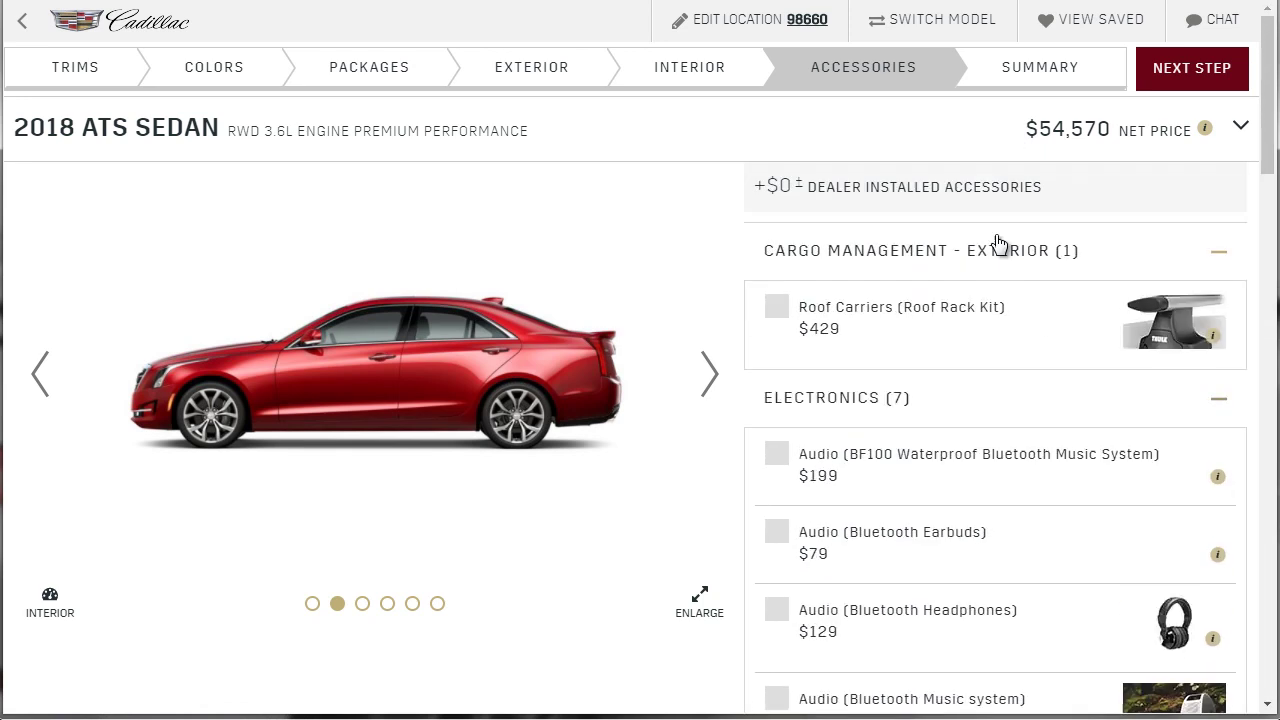
# Return to the interior options and recheck the selected interior and safety items
pyautogui.click(705, 76)
pyautogui.scroll(-2, 914, 234)
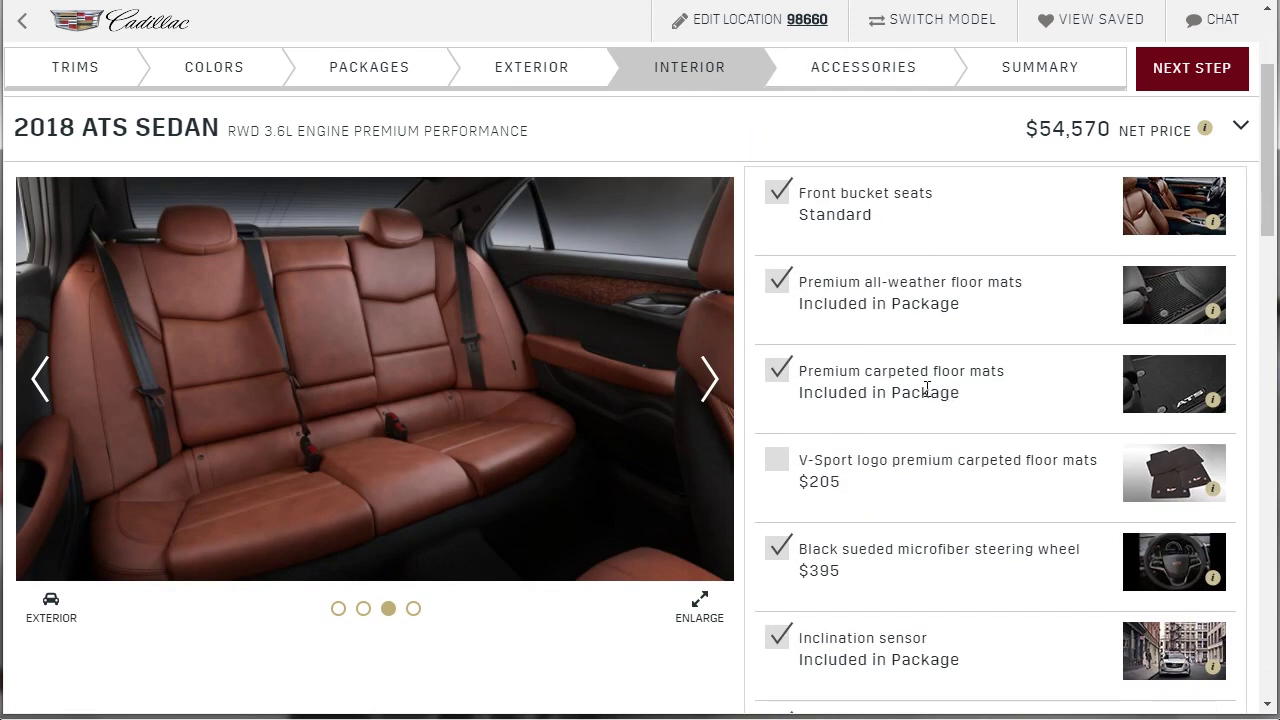
pyautogui.scroll(-1, 925, 390)
pyautogui.scroll(-2, 914, 480)
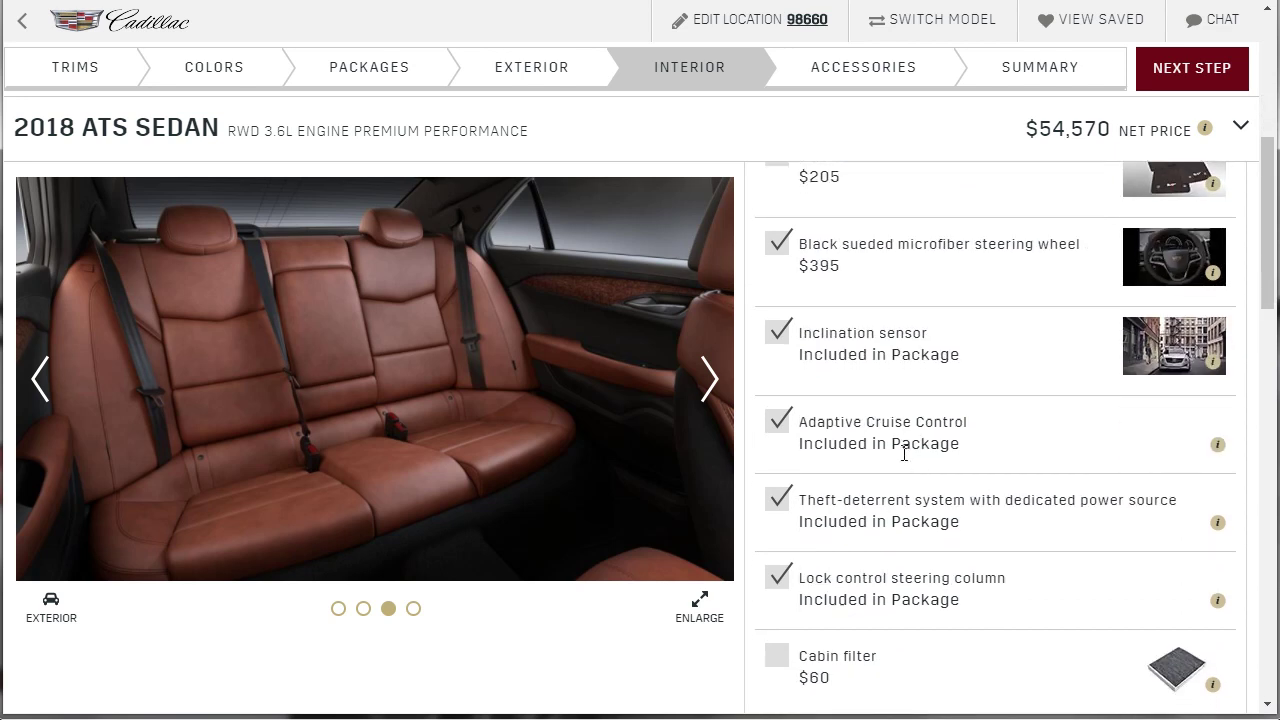
pyautogui.scroll(-10, 904, 455)
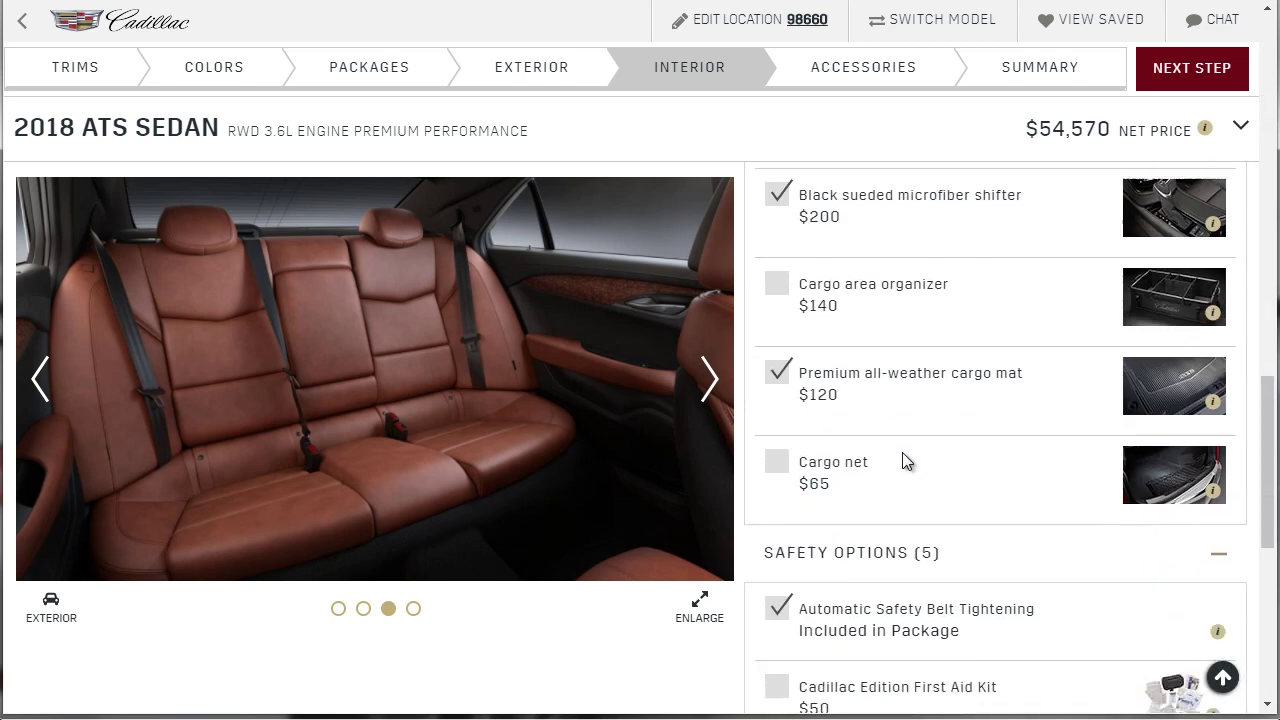
pyautogui.scroll(-2, 870, 415)
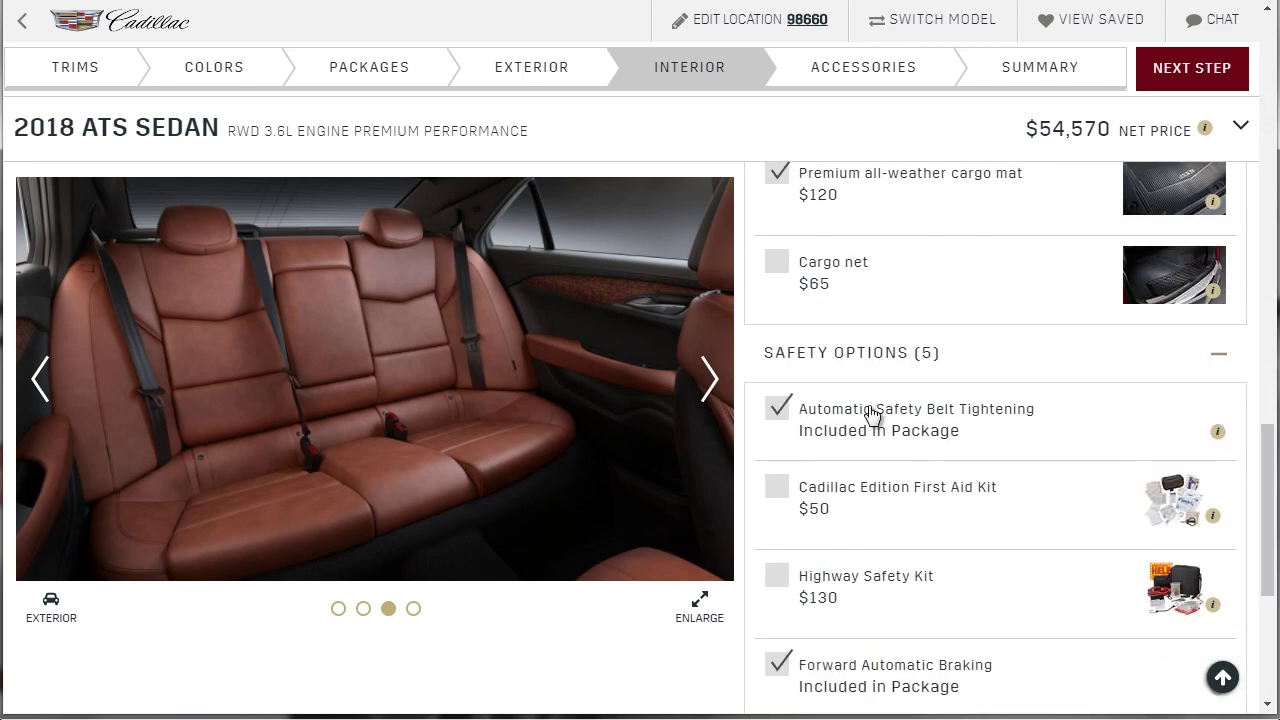
pyautogui.scroll(-3, 852, 450)
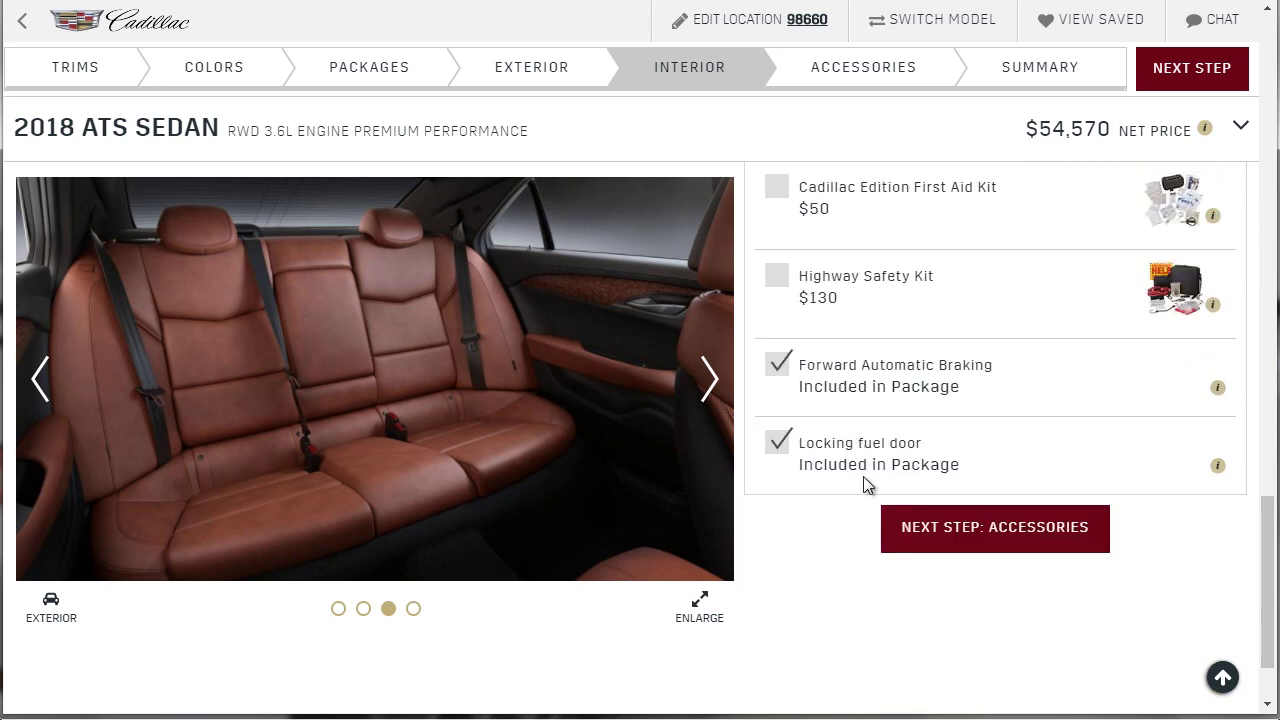
# Recheck the exterior options and the summary briefly, and return to the packages to examine which ones are selected
pyautogui.click(549, 79)
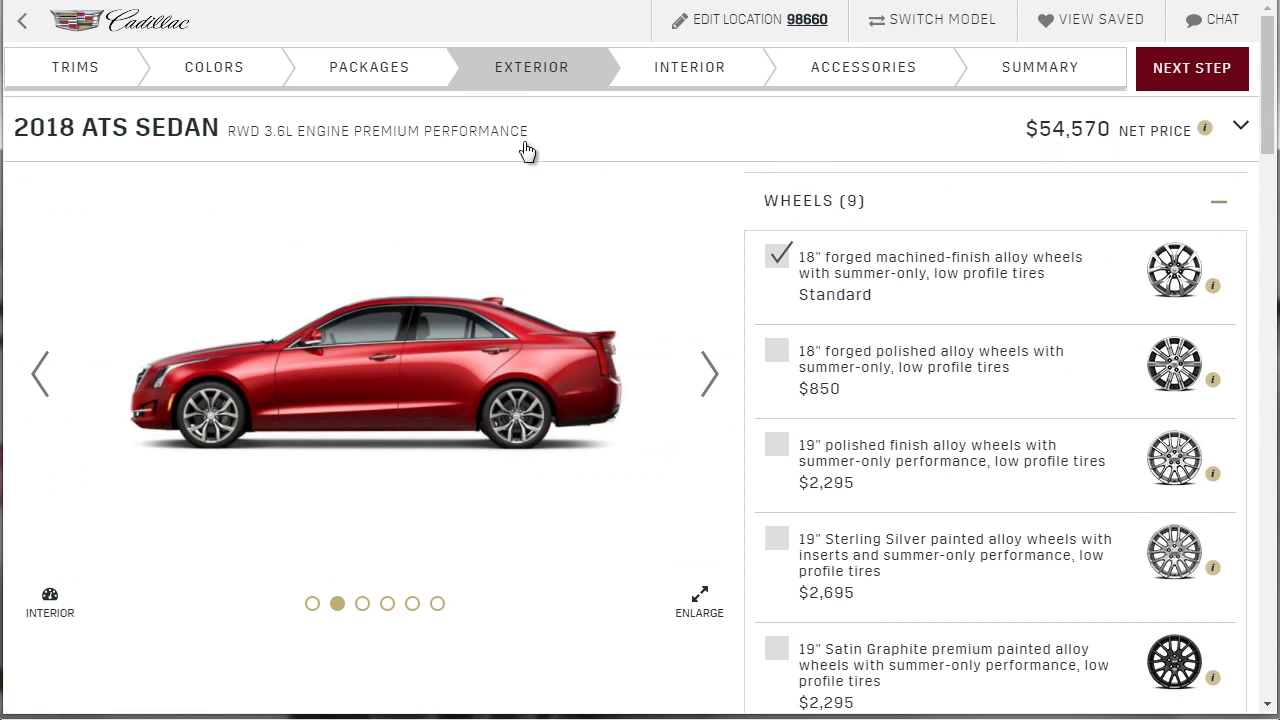
pyautogui.click(1043, 78)
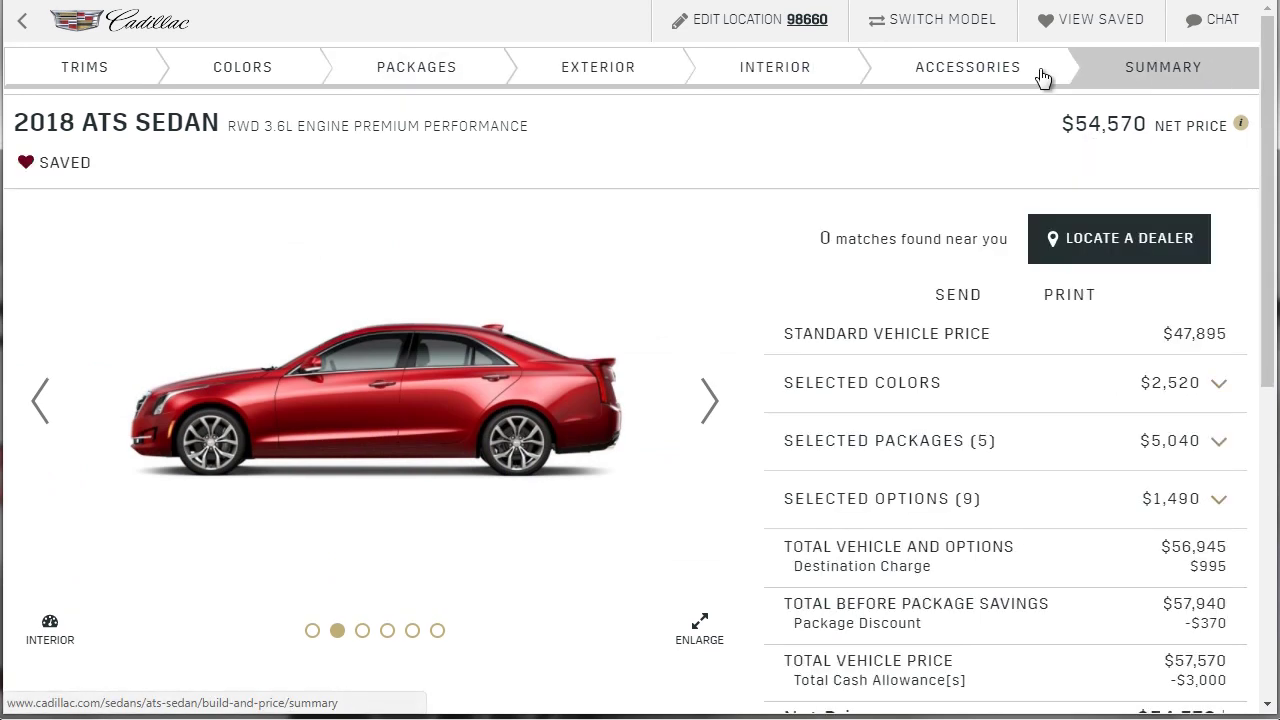
pyautogui.click(402, 80)
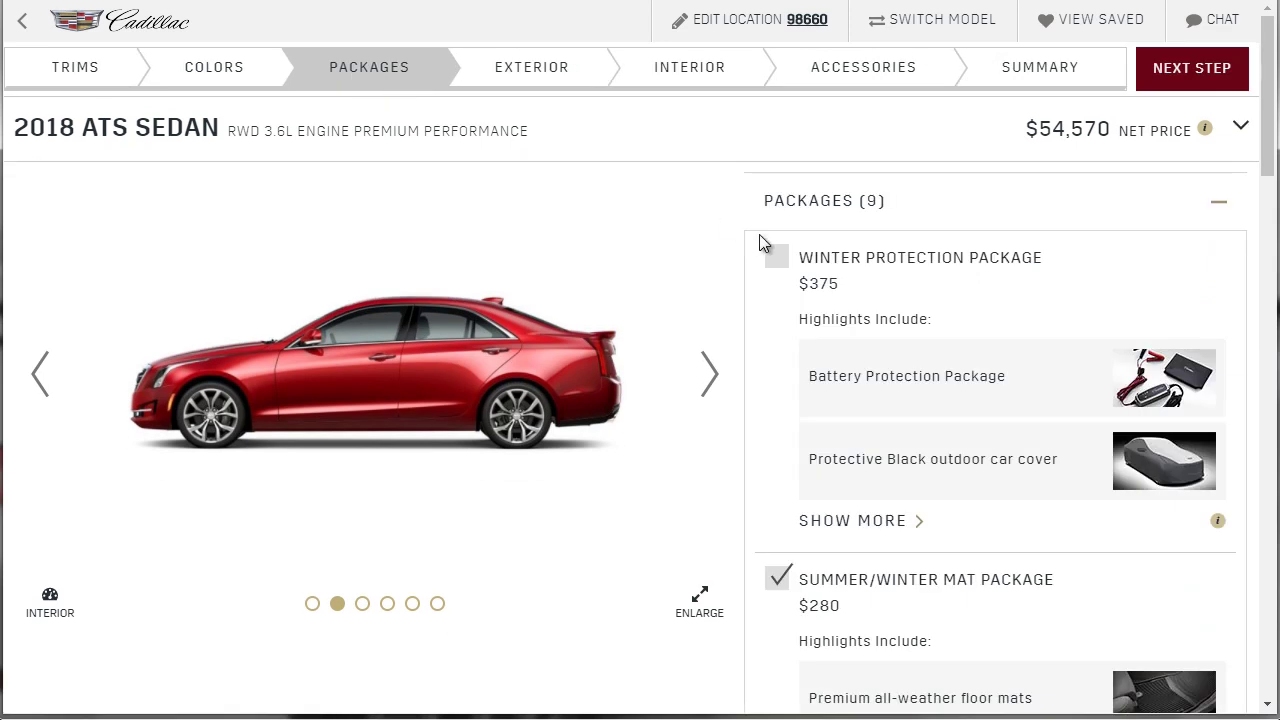
pyautogui.scroll(-5, 759, 244)
pyautogui.scroll(-3, 754, 274)
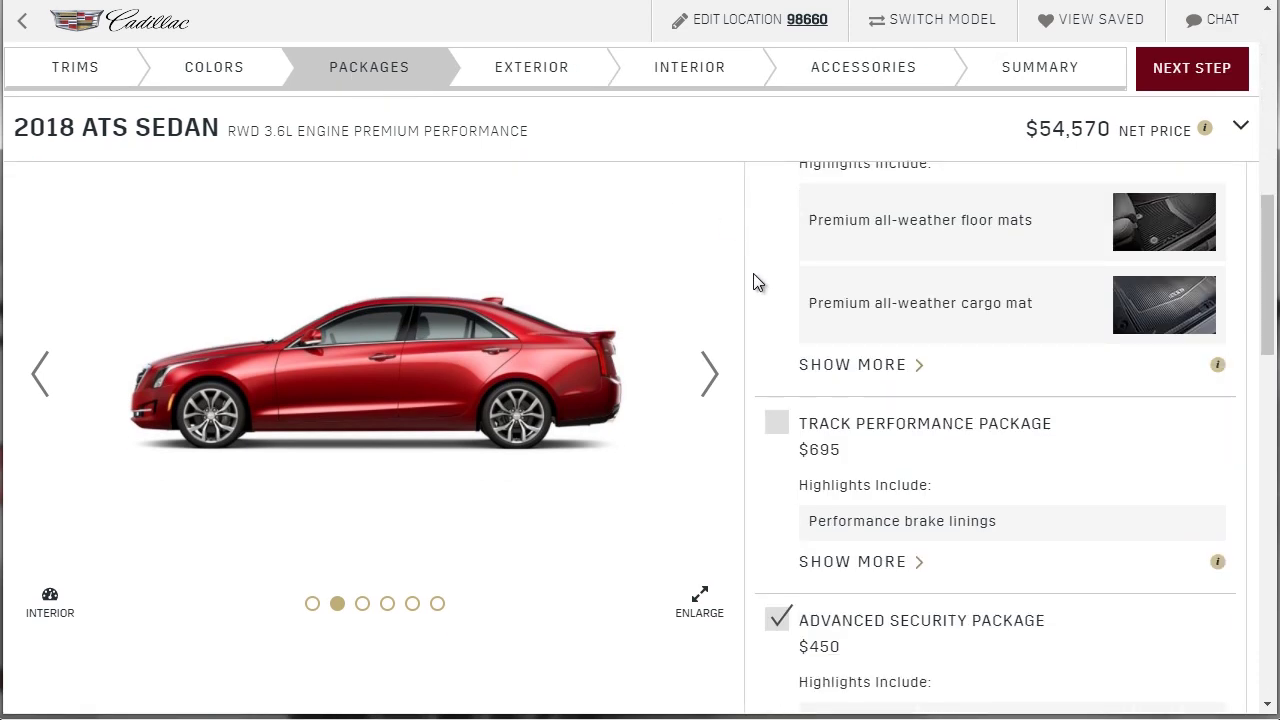
pyautogui.scroll(-4, 753, 274)
pyautogui.scroll(-4, 753, 274)
pyautogui.scroll(-6, 753, 274)
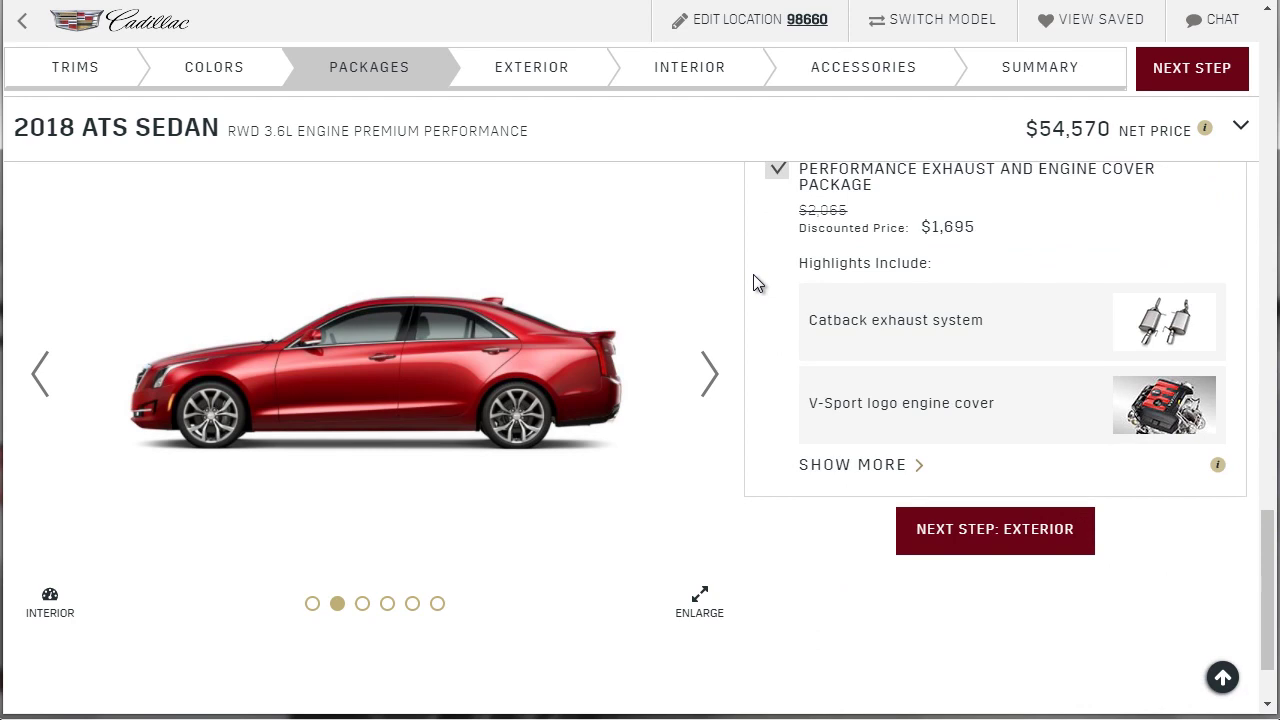
pyautogui.scroll(5, 753, 274)
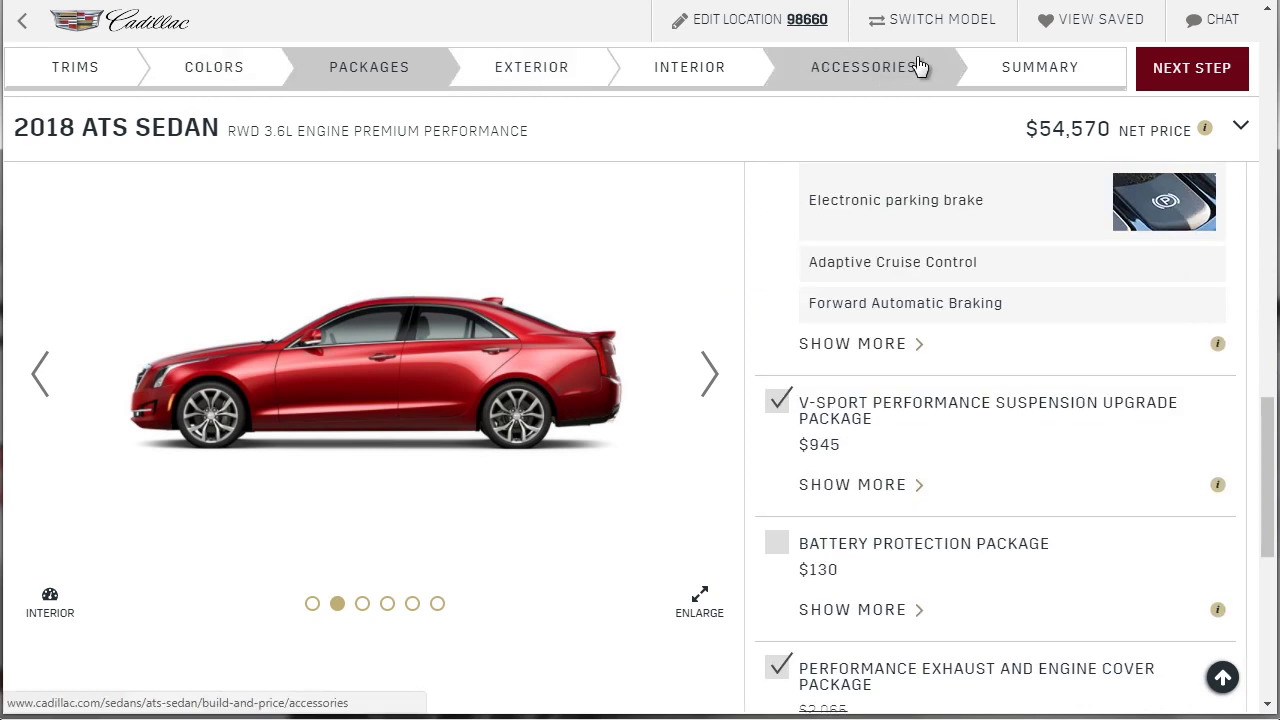
# Go to the summary and review the selected exterior and interior colors, collapsing that section again
pyautogui.click(1012, 75)
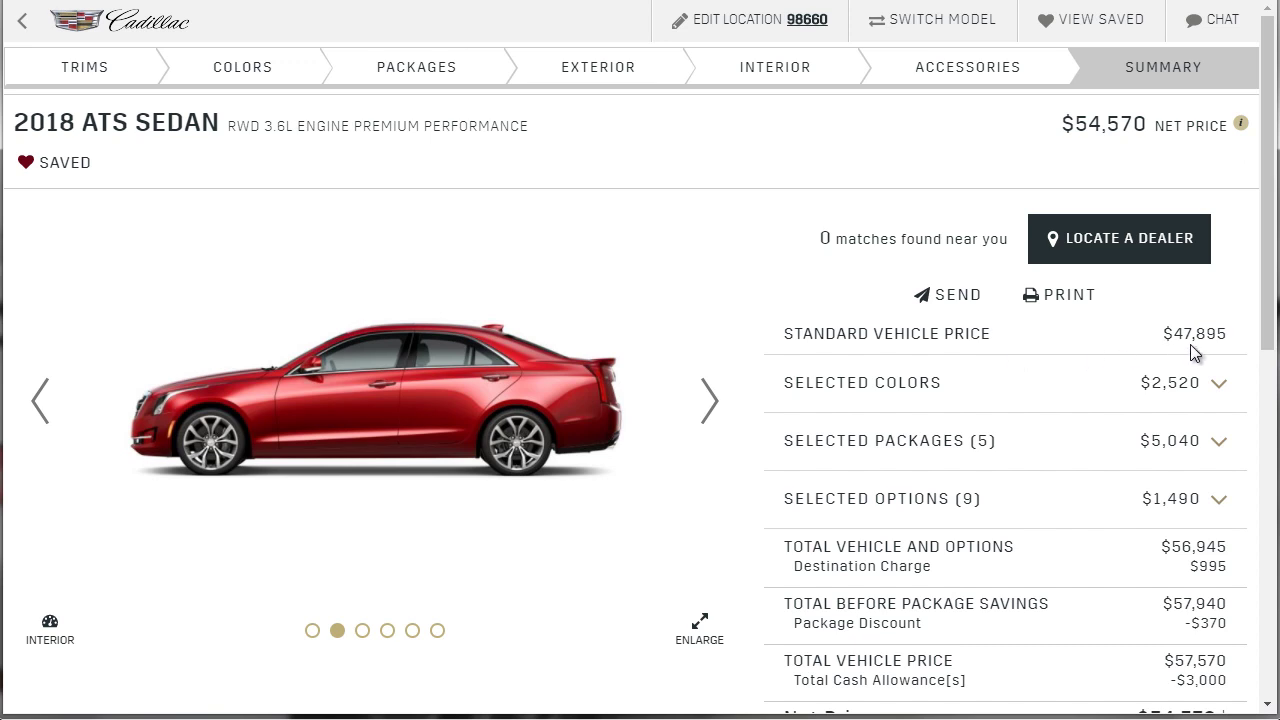
pyautogui.scroll(-1, 1044, 342)
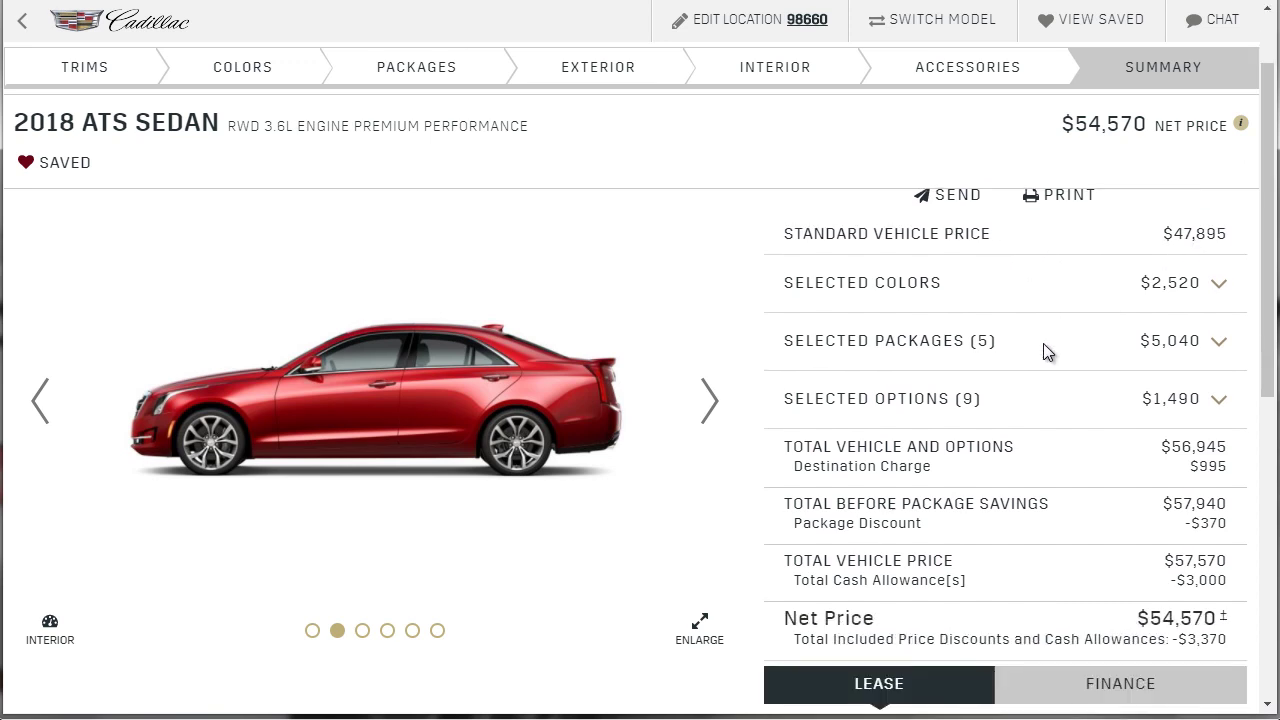
pyautogui.click(1215, 285)
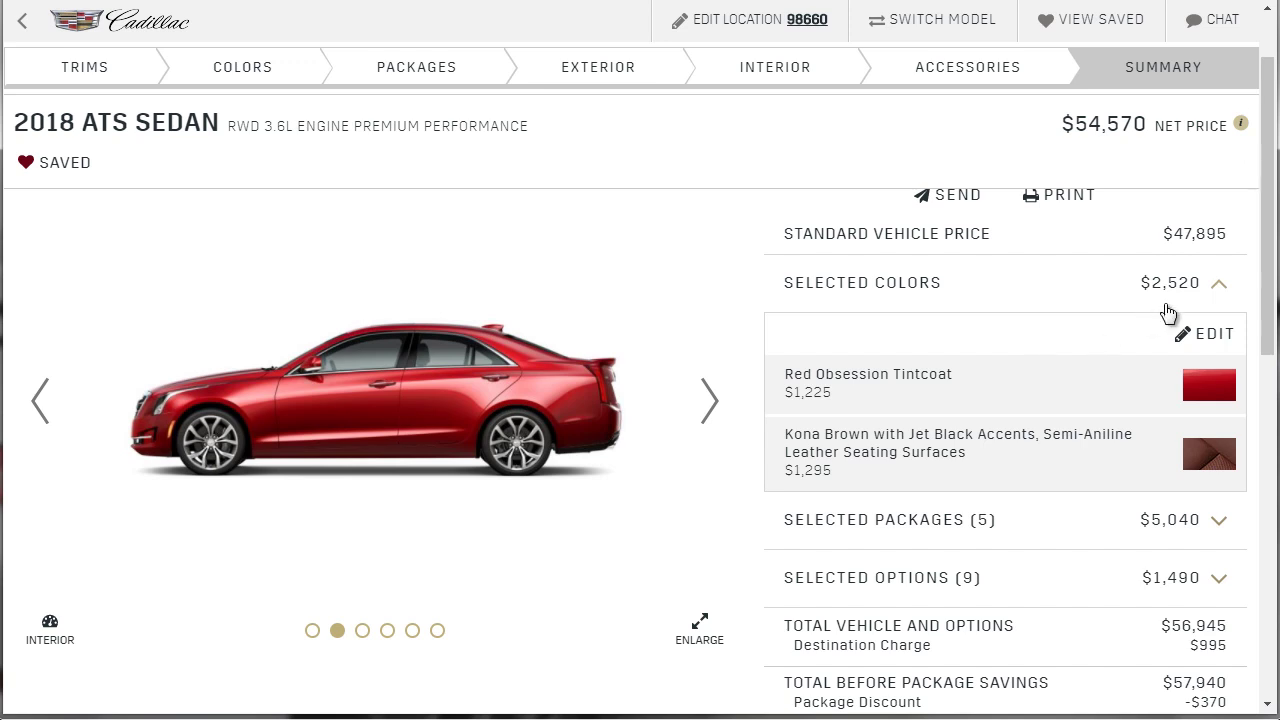
pyautogui.click(1218, 285)
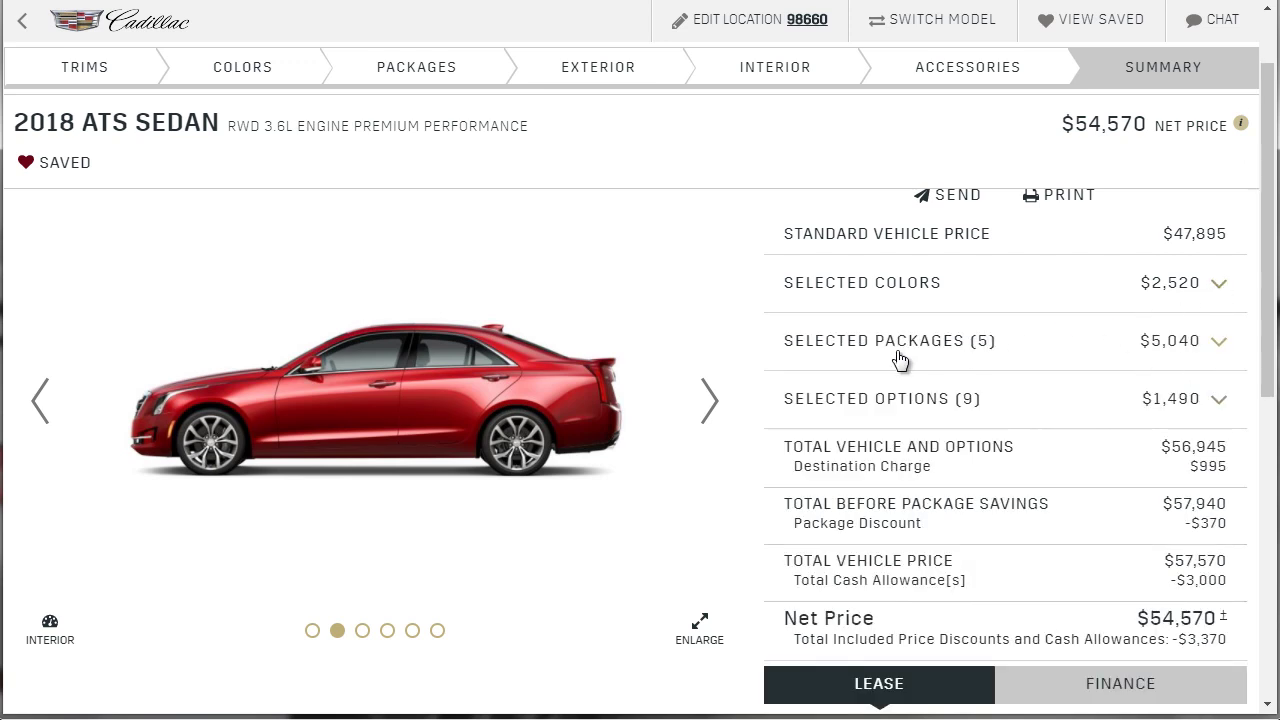
# Expand the selected packages in the summary, examine each package's contents and price, and collapse the section
pyautogui.click(1222, 348)
pyautogui.scroll(-1, 1127, 384)
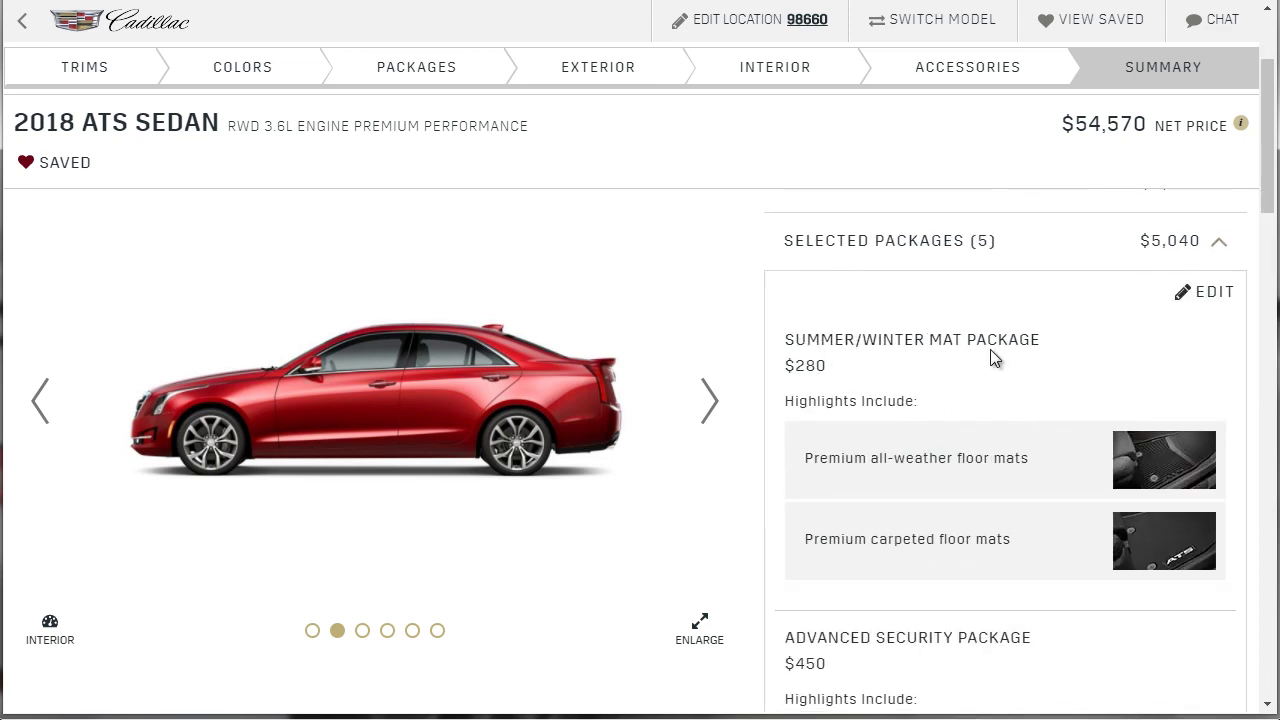
pyautogui.scroll(-2, 960, 366)
pyautogui.scroll(-1, 960, 366)
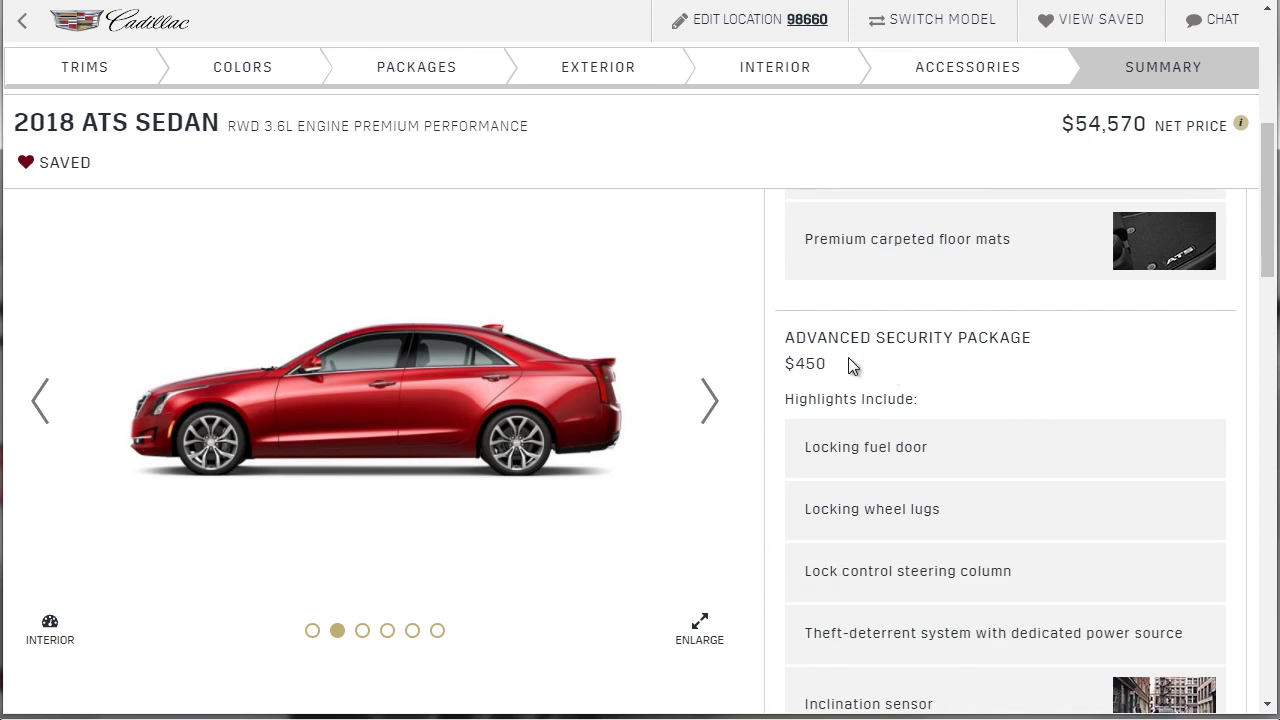
pyautogui.scroll(-5, 1005, 337)
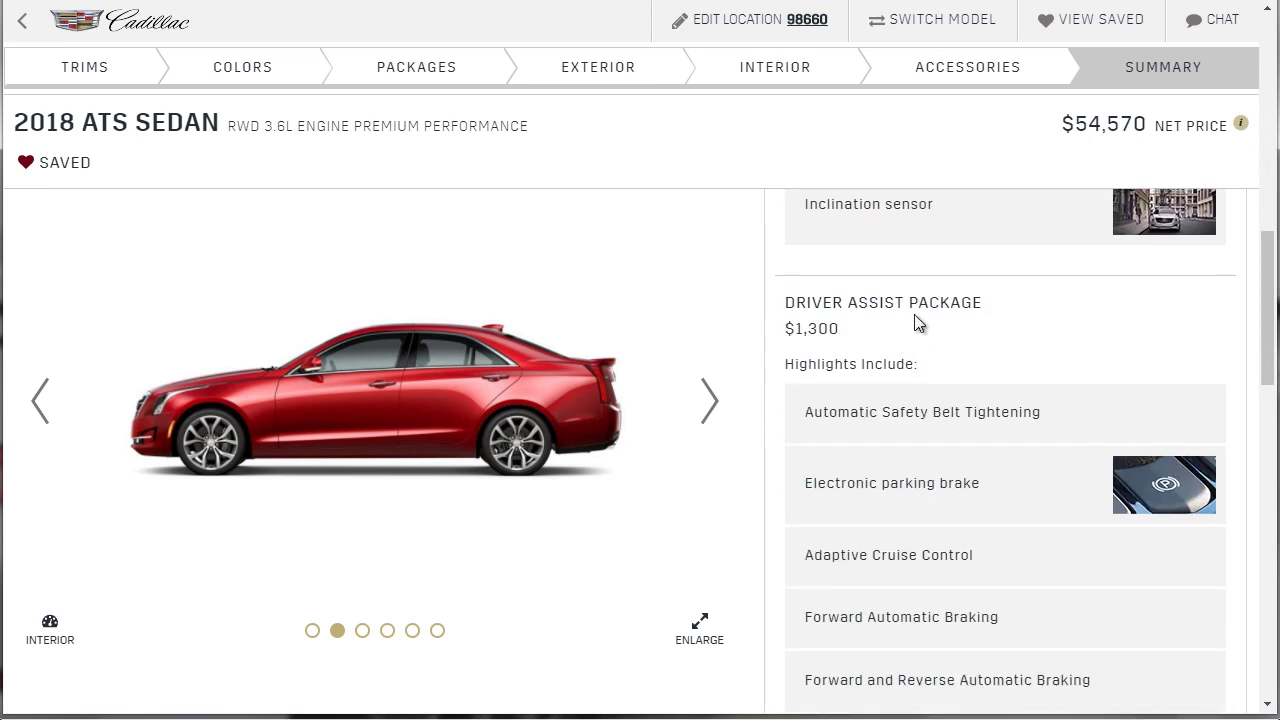
pyautogui.moveTo(858, 336); pyautogui.dragTo(797, 334)
pyautogui.scroll(-4, 846, 337)
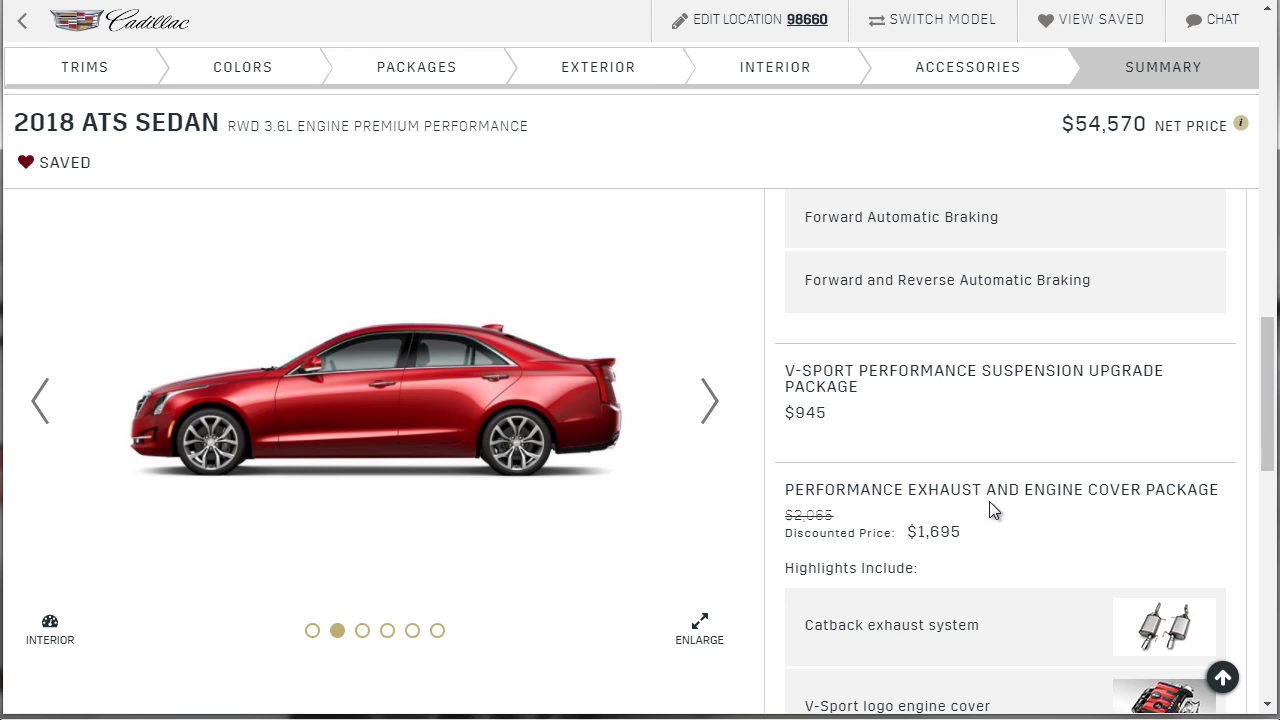
pyautogui.moveTo(995, 491); pyautogui.dragTo(872, 492)
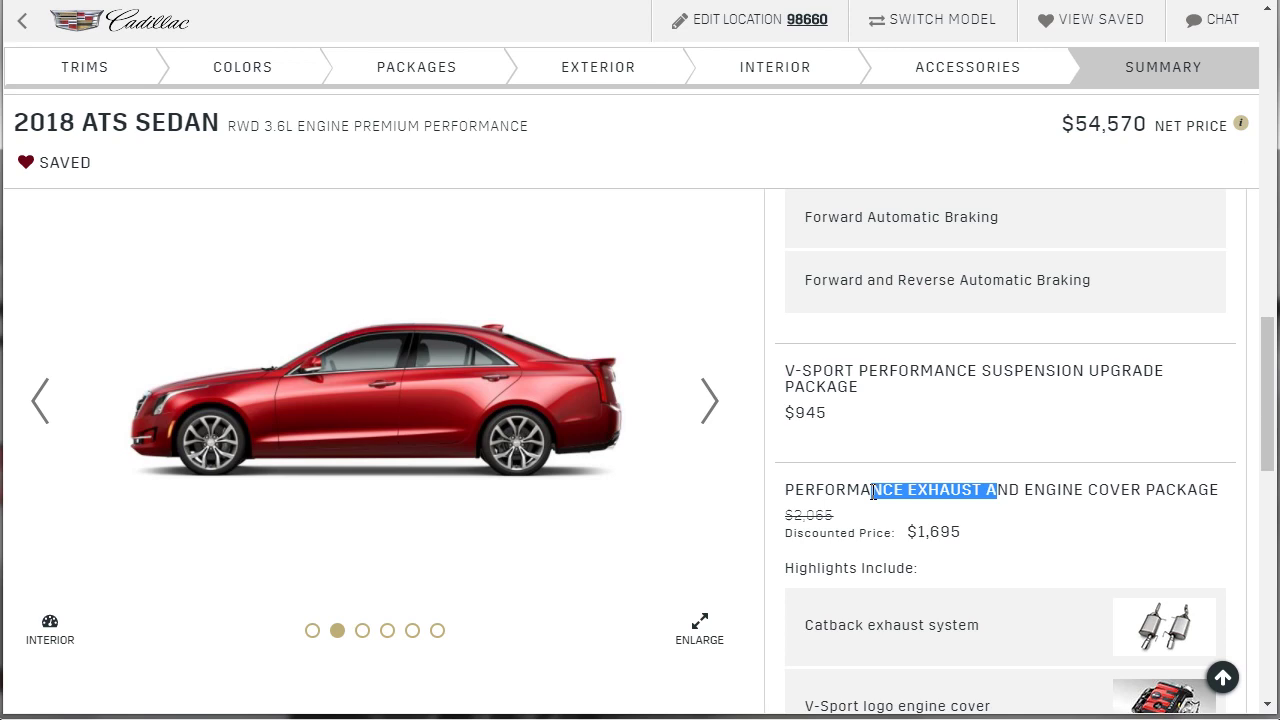
pyautogui.scroll(-6, 874, 497)
pyautogui.scroll(3, 874, 500)
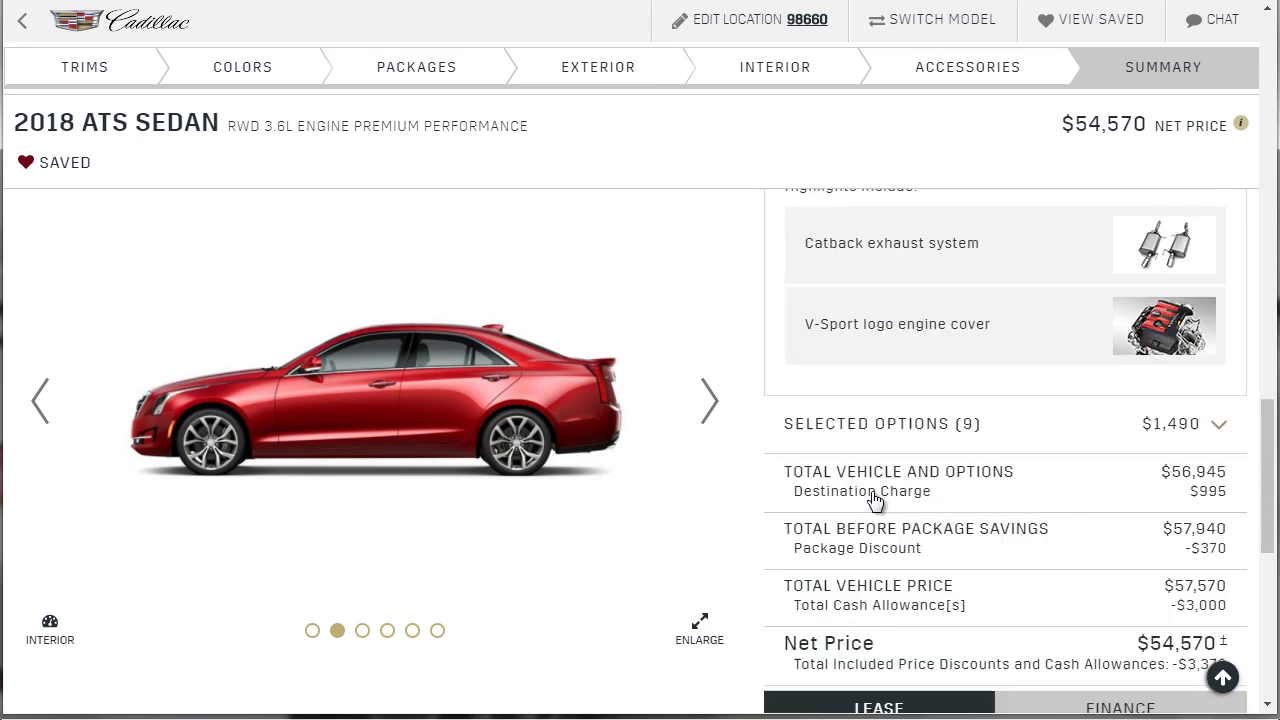
pyautogui.scroll(4, 875, 500)
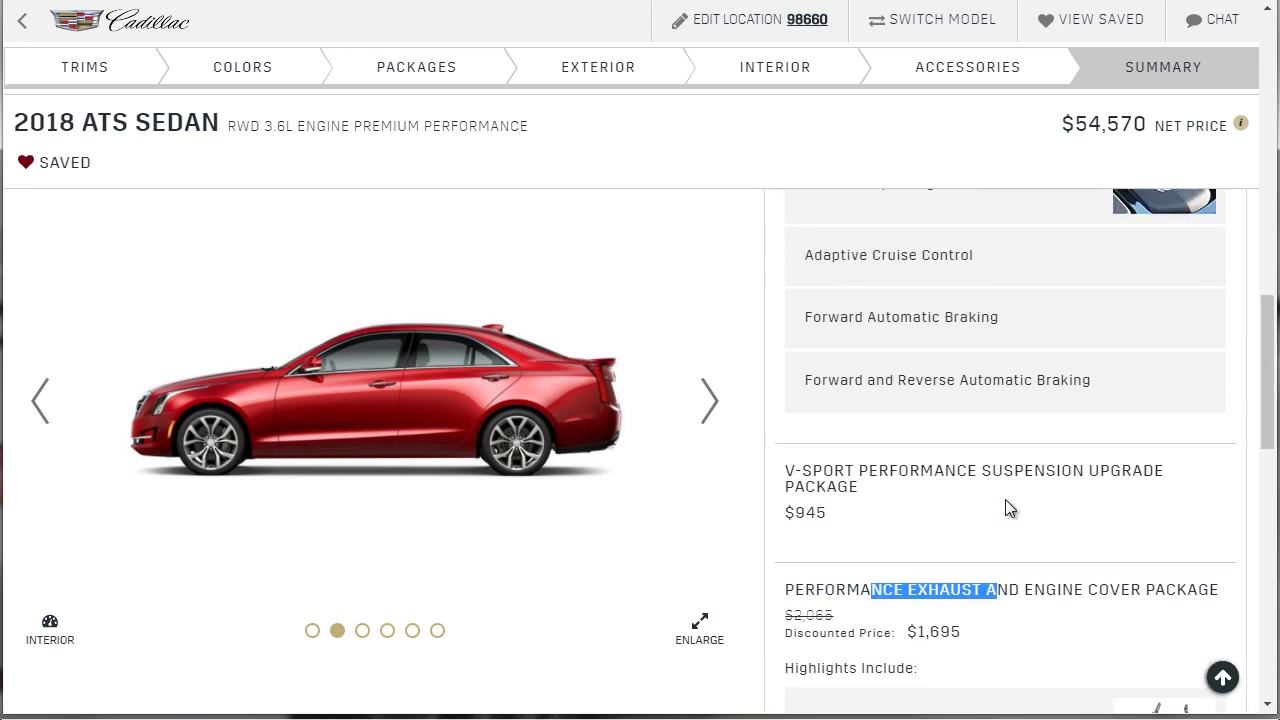
pyautogui.scroll(12, 1052, 495)
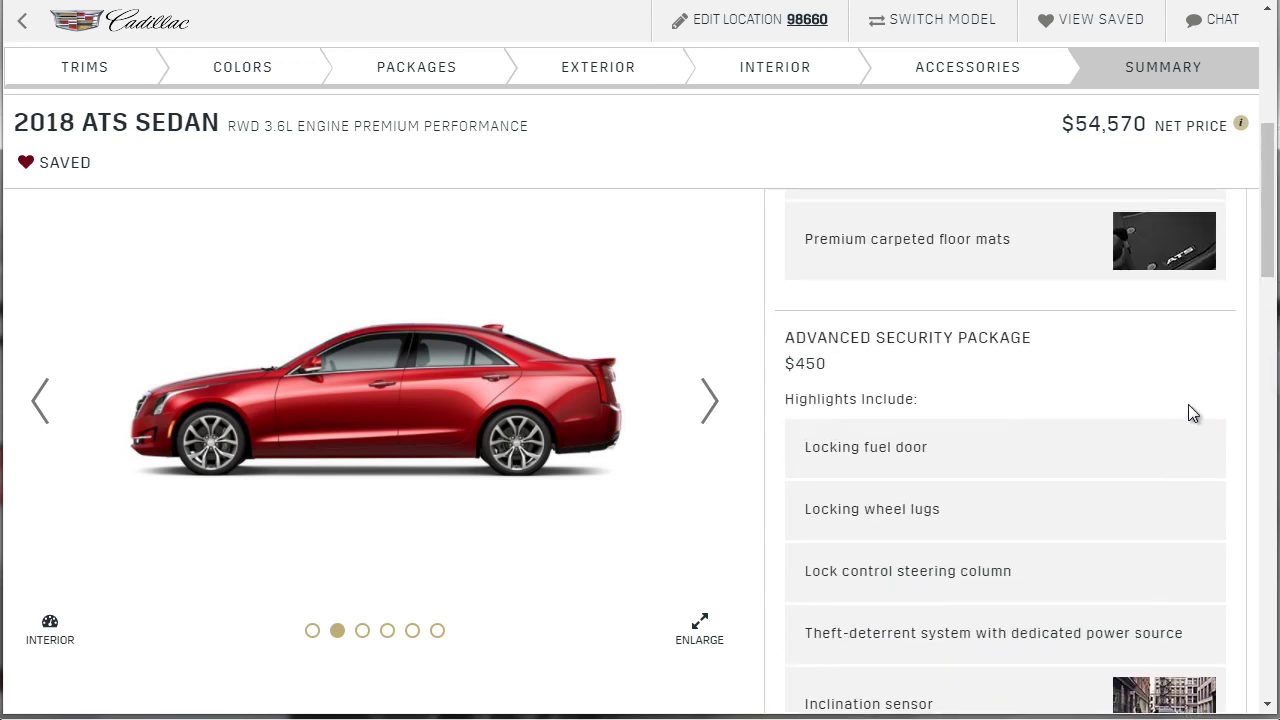
pyautogui.click(1224, 248)
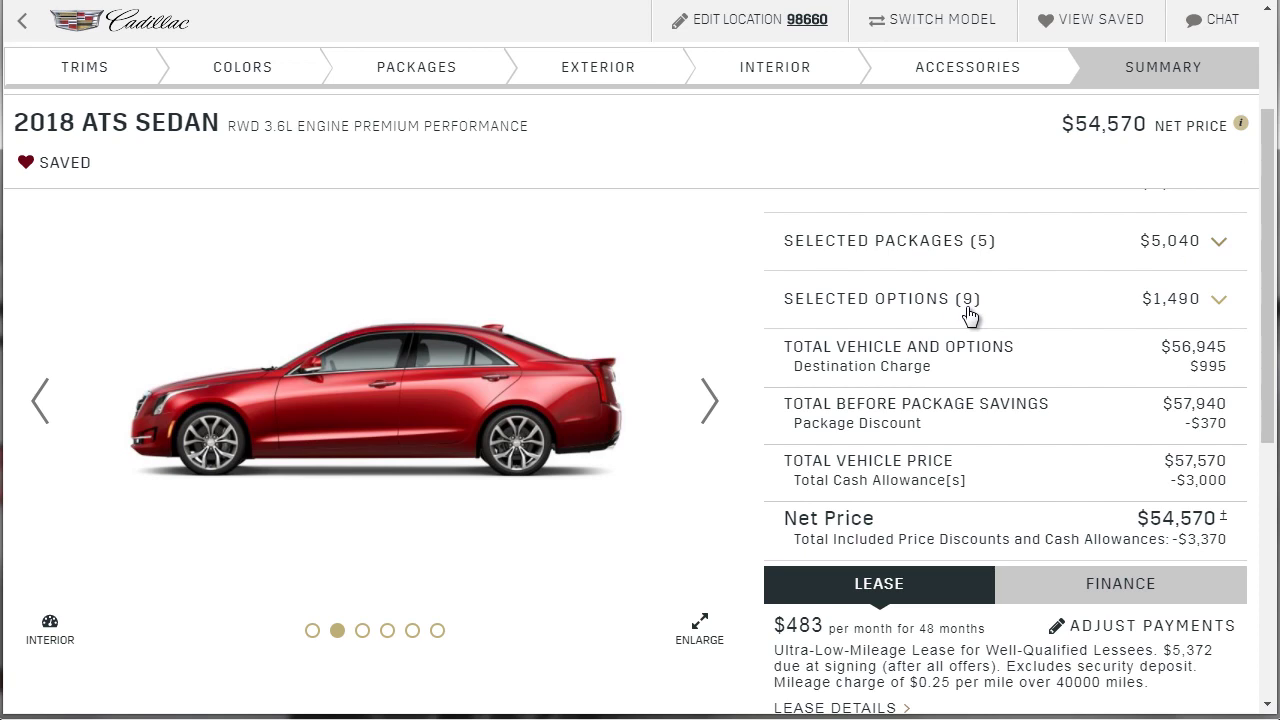
# Expand the selected options in the summary and examine the exterior and interior items with their prices
pyautogui.click(1219, 302)
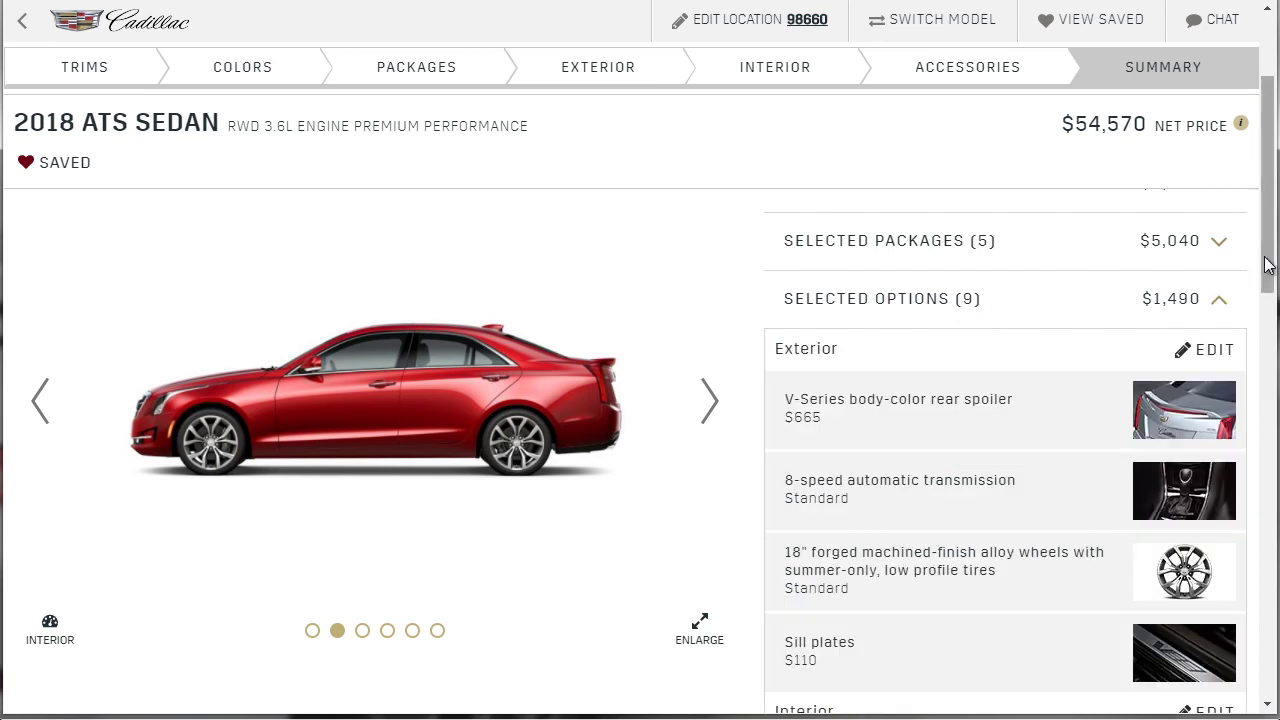
pyautogui.scroll(-1, 1262, 285)
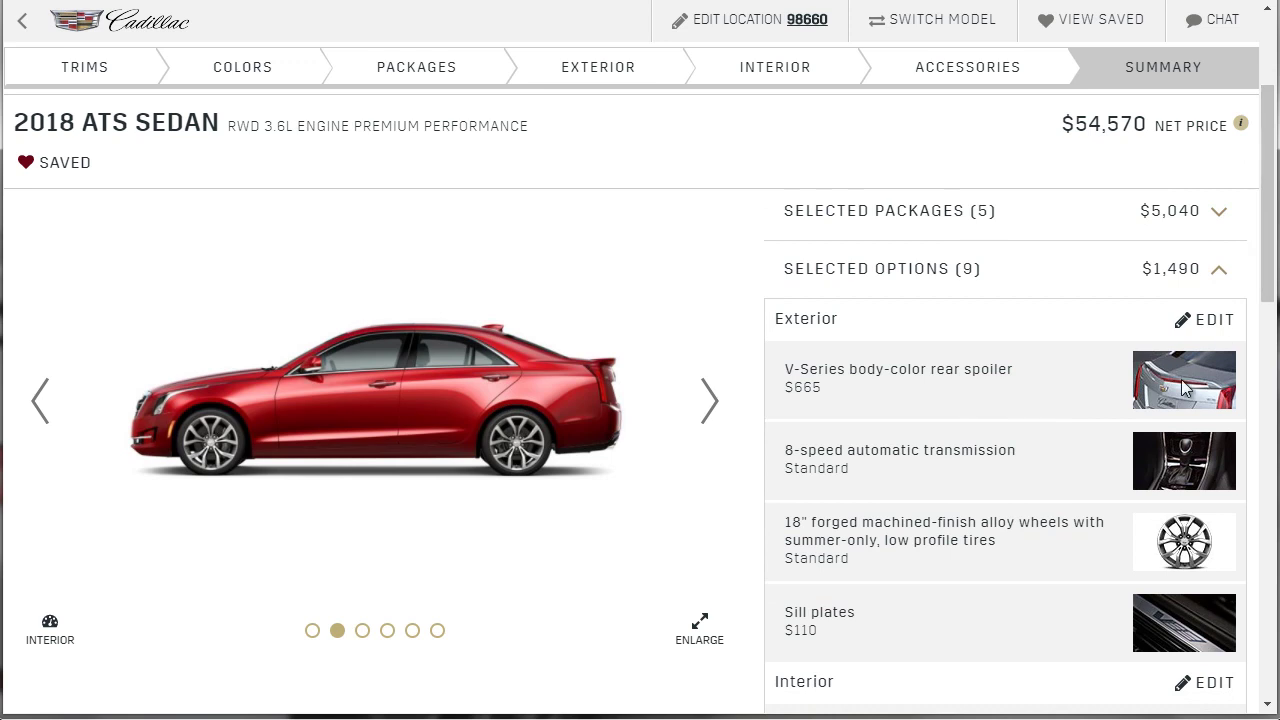
pyautogui.scroll(-1, 1045, 438)
pyautogui.scroll(-1, 1122, 441)
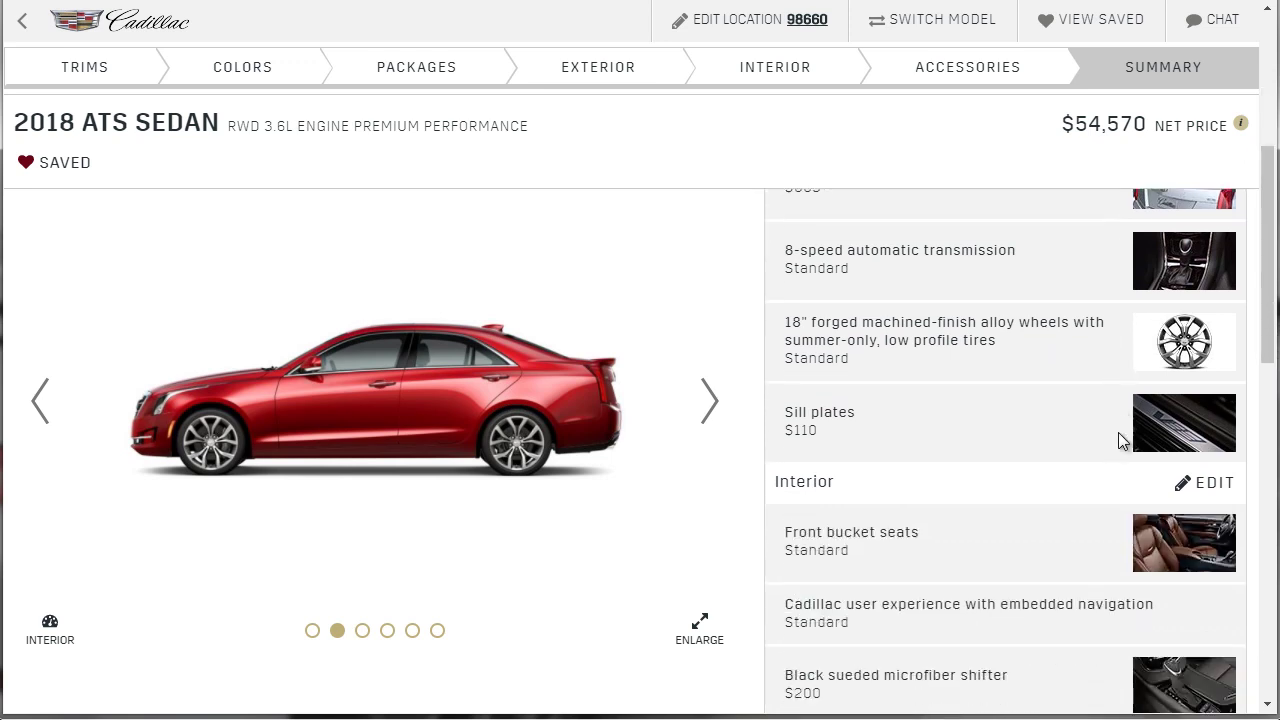
pyautogui.scroll(-3, 1186, 407)
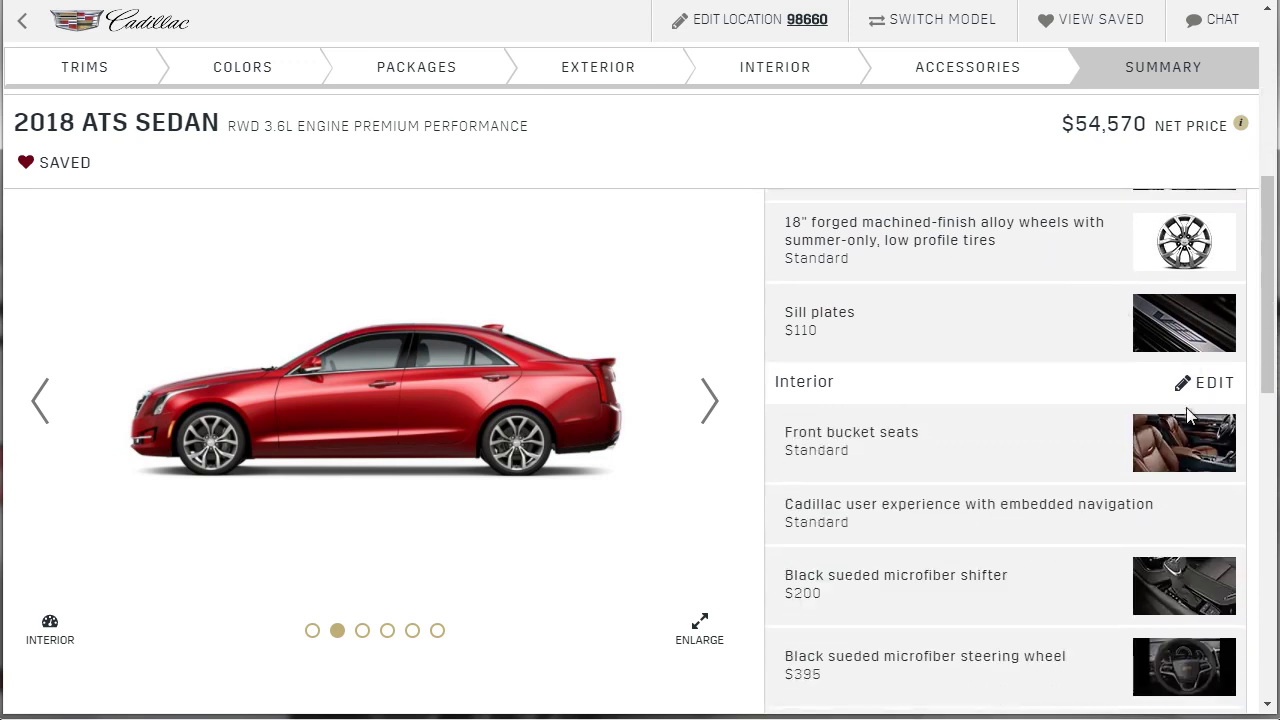
pyautogui.scroll(-2, 1186, 407)
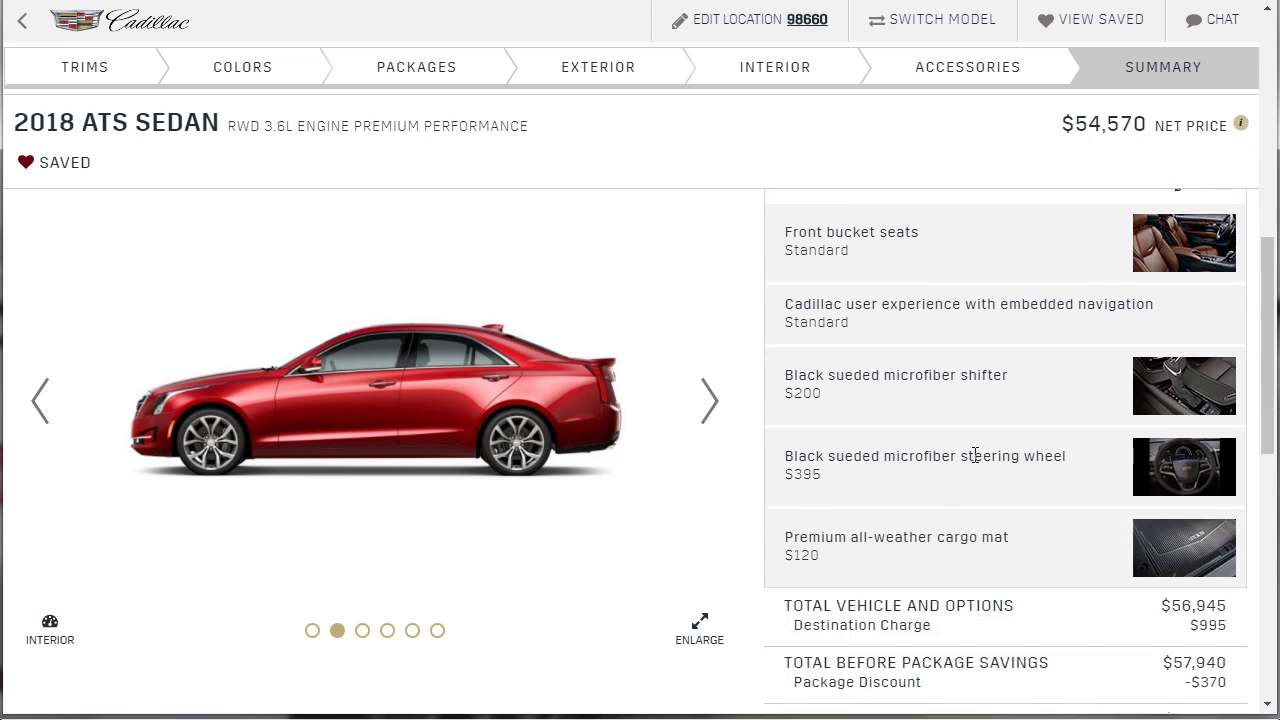
pyautogui.scroll(-2, 1106, 467)
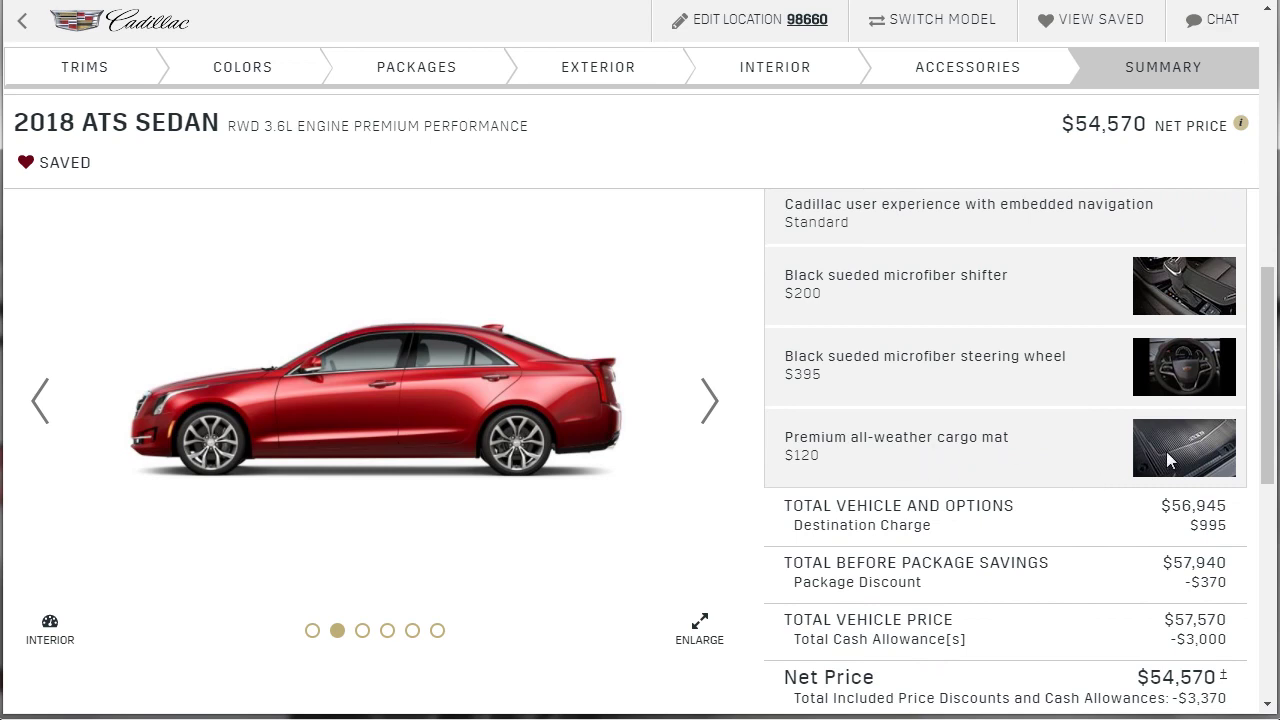
# Examine the price breakdown, highlighting the total vehicle price, and return to the beginning of the summary
pyautogui.scroll(-1, 1166, 451)
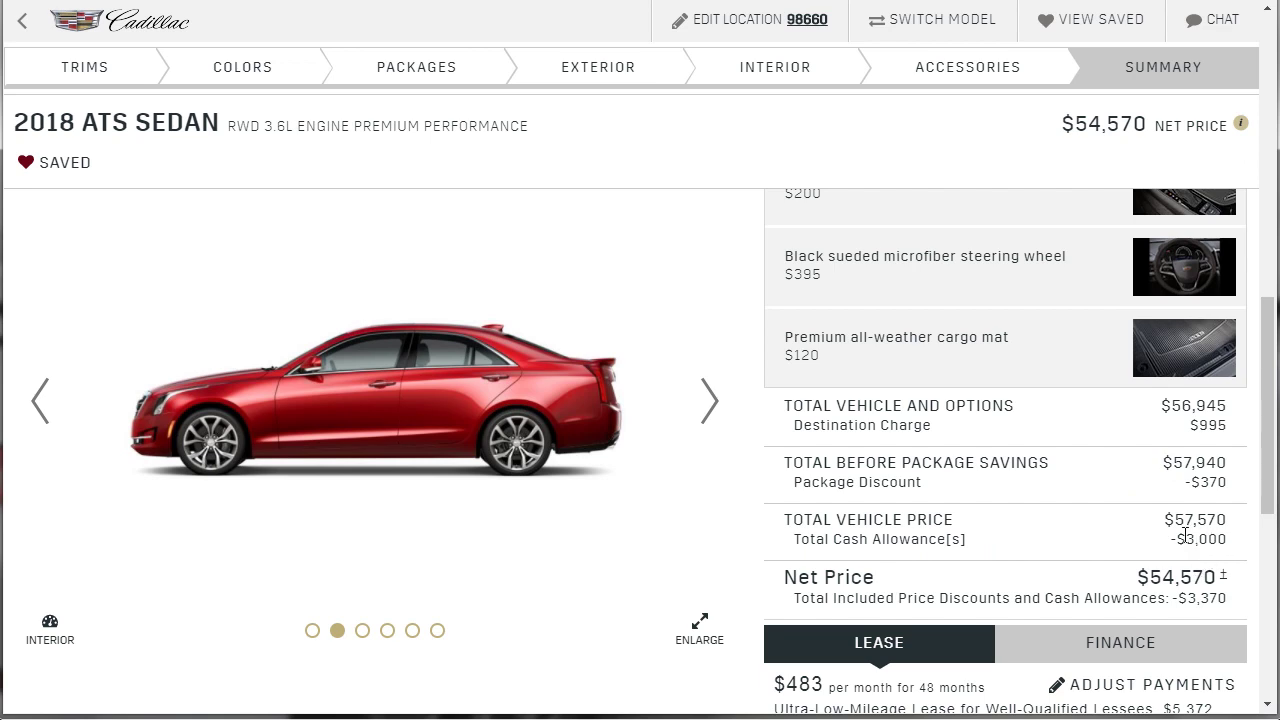
pyautogui.moveTo(1228, 520); pyautogui.dragTo(1177, 547)
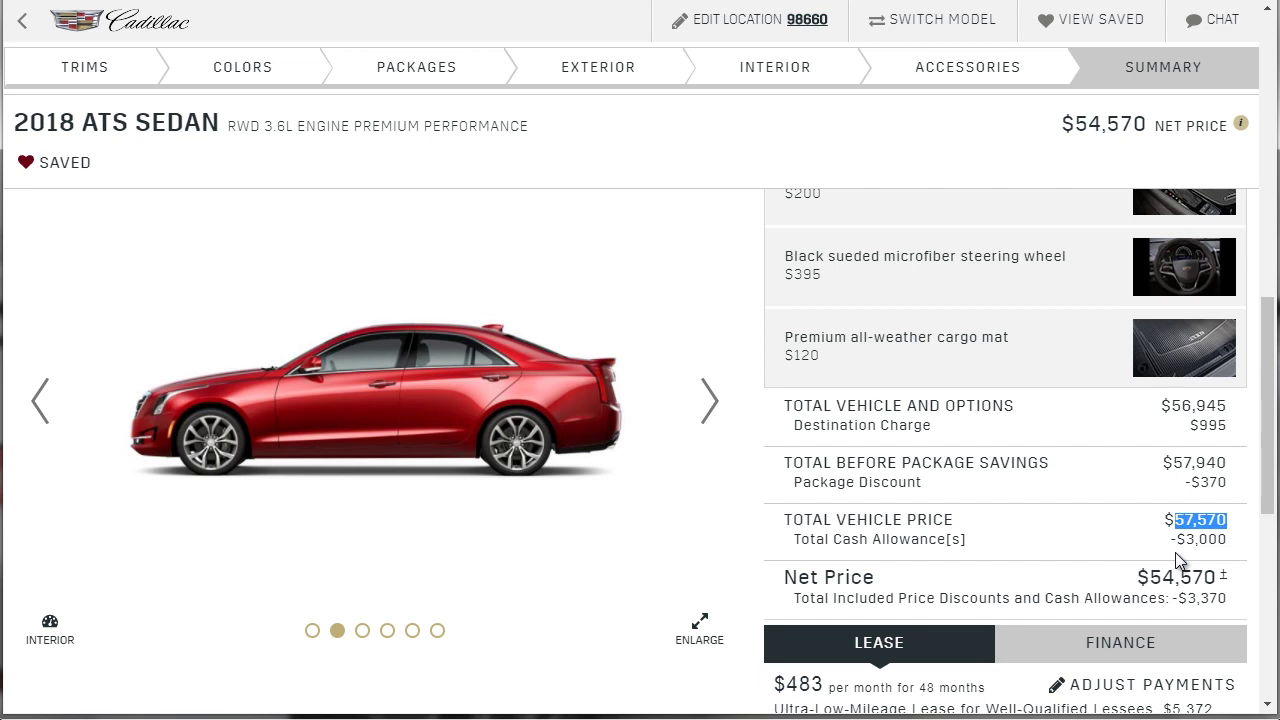
pyautogui.scroll(10, 1103, 527)
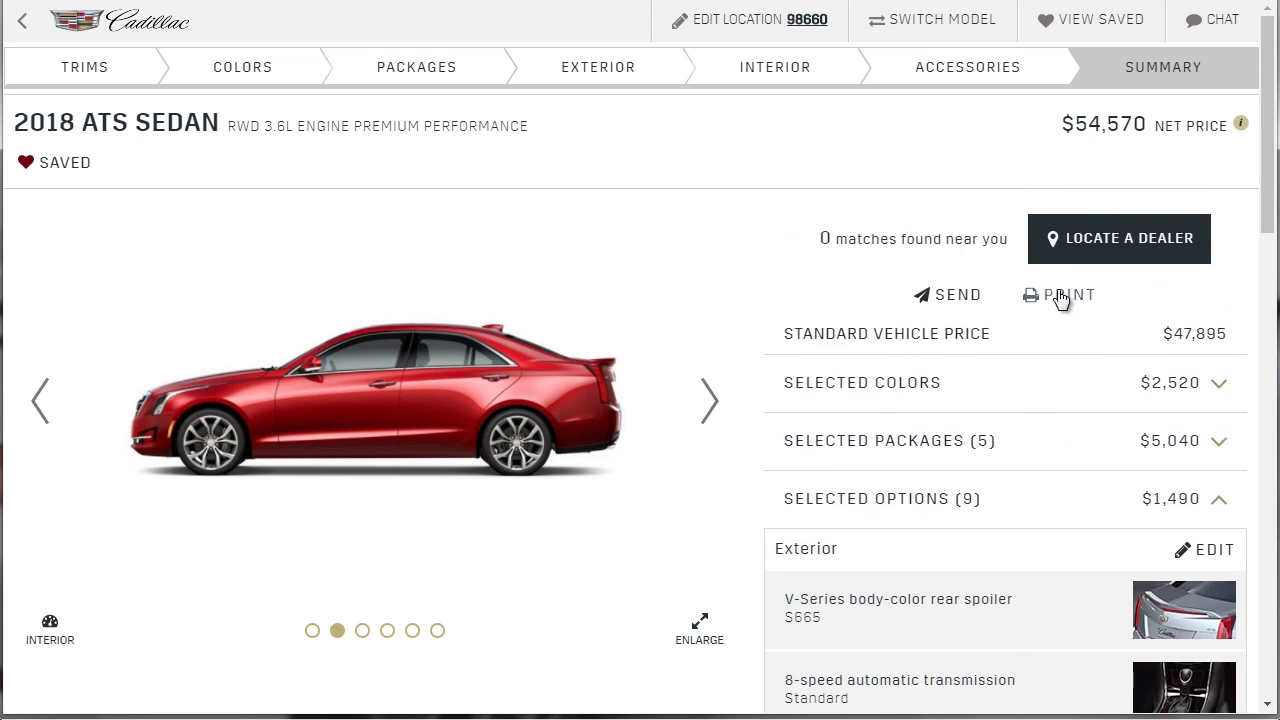